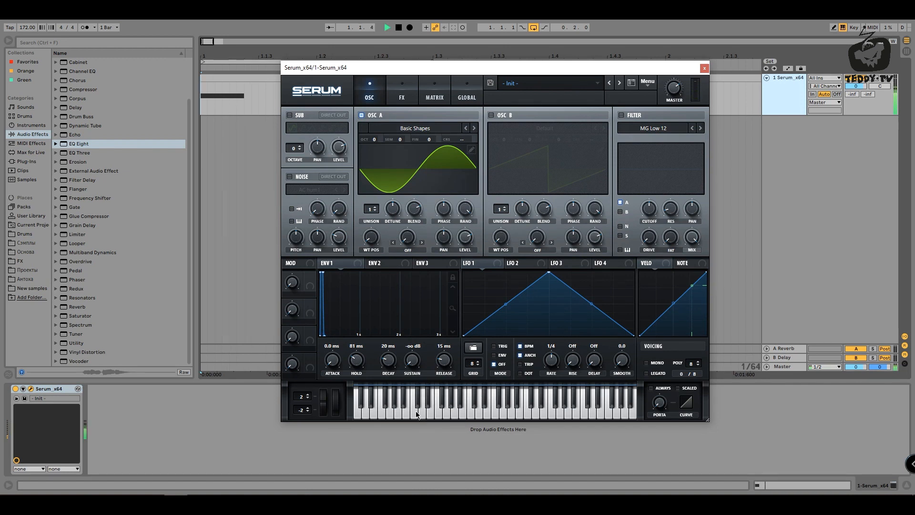
Step: Move the Serum window further over the arrangement and stop the playback
left_click_drag(429, 71, 481, 83)
key("space")
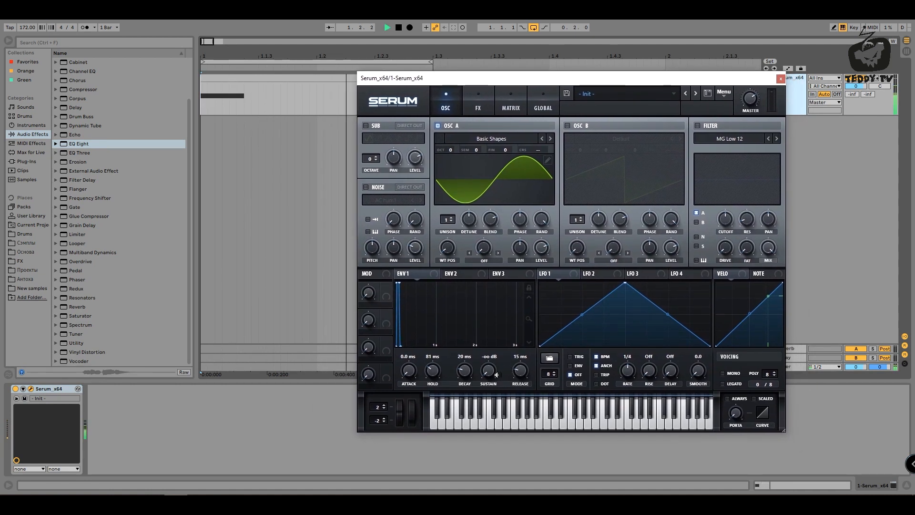
left_click_drag(489, 372, 490, 372)
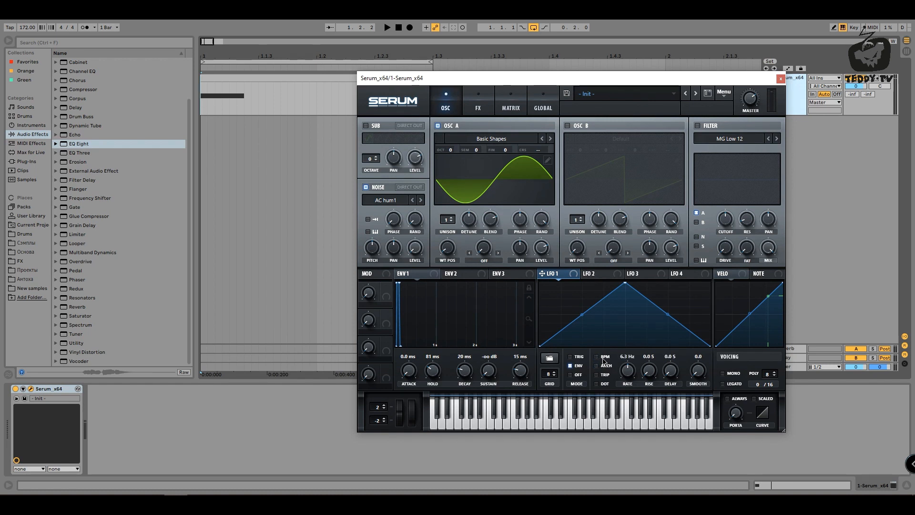
Step: Shape LFO 1 as an early peak with a curved decay at 0.3 Hz, modulate the noise level with it, and audition the sound
left_click_drag(625, 283, 548, 284)
left_click_drag(626, 317, 613, 334)
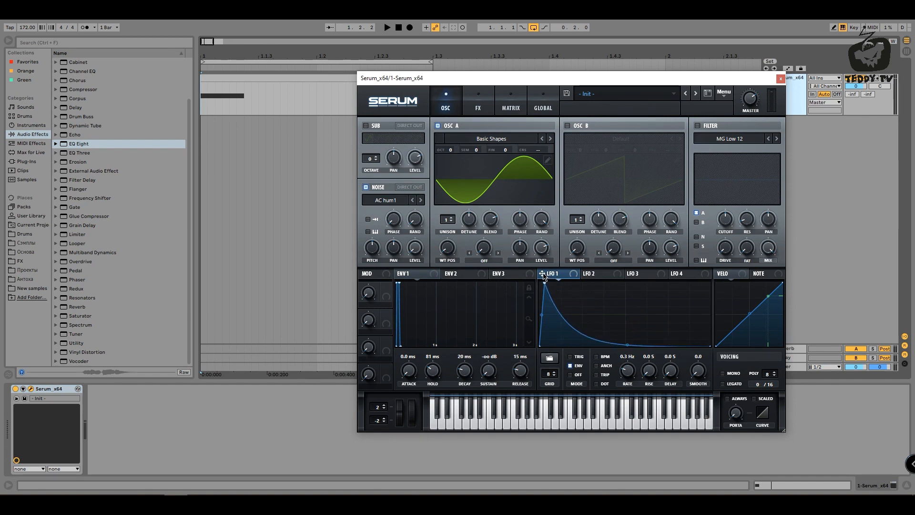
mouse_move(417, 244)
left_mouse_down()
mouse_move(407, 240)
mouse_move(406, 256)
mouse_move(406, 241)
left_mouse_up()
key("space")
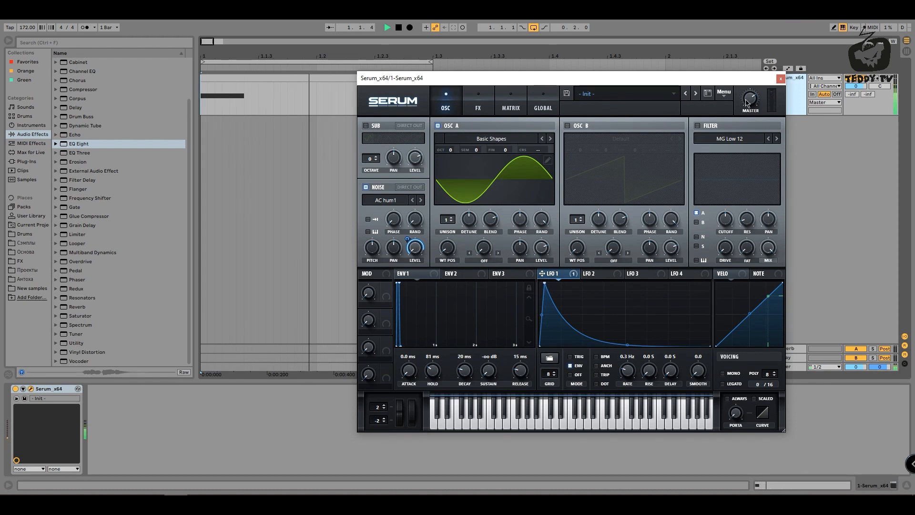
mouse_move(749, 93)
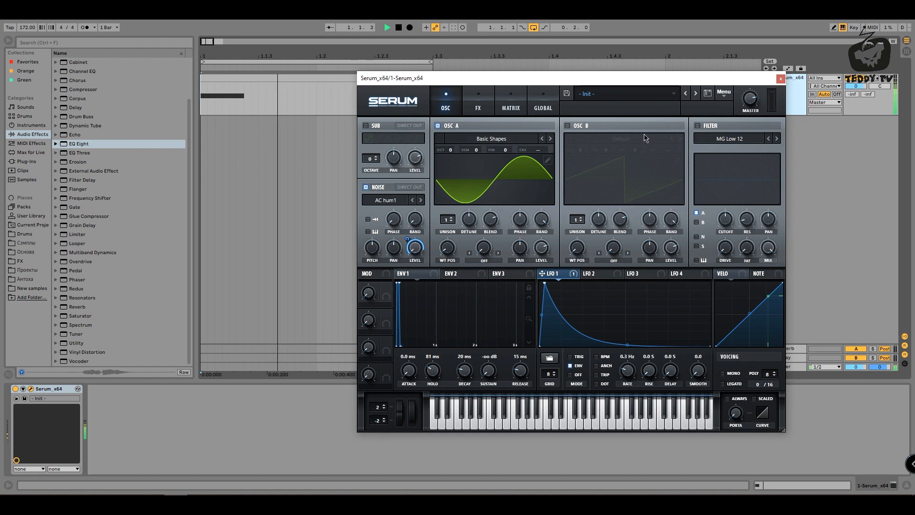
key("space")
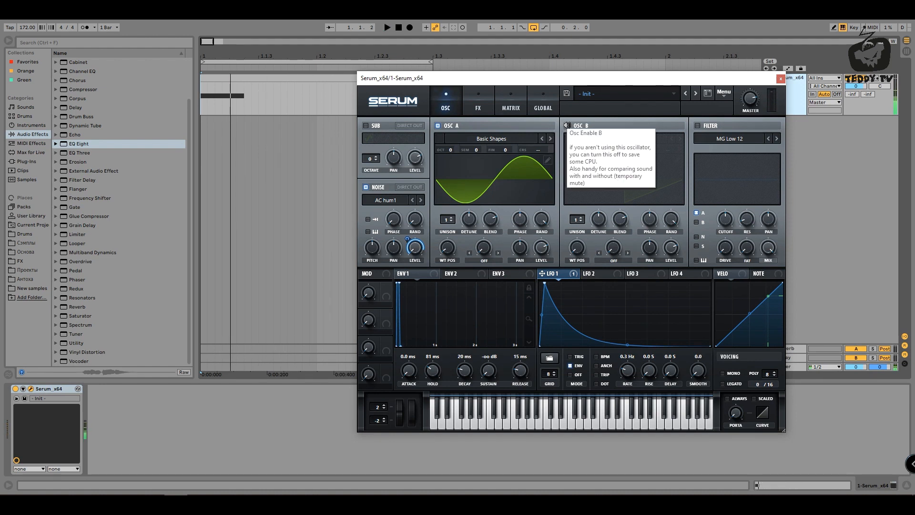
Step: Enable oscillator B at octave +4 and turn its level down
left_click(567, 126)
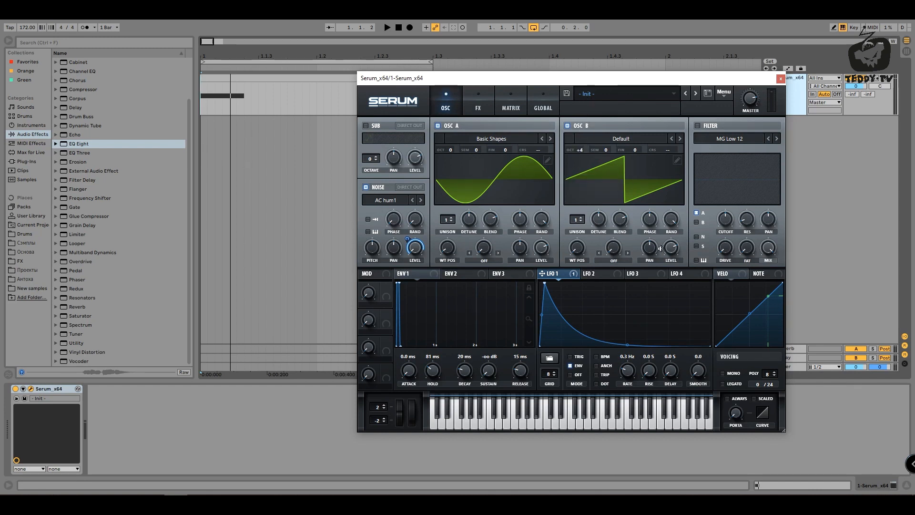
left_click_drag(669, 246, 666, 271)
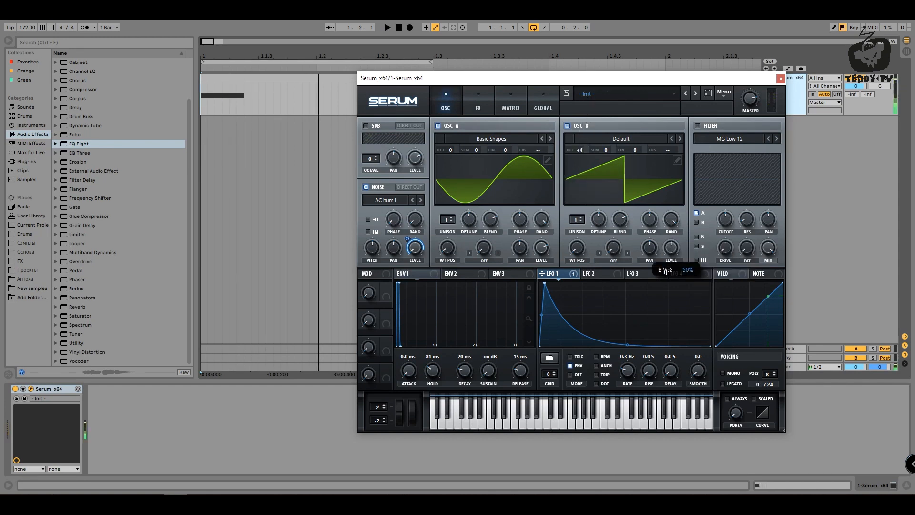
left_click_drag(660, 341, 657, 339)
Step: Shape LFO 2 as an immediate peak with a steep curved decay, modulate oscillator B's level with it, and audition the sound
left_click(597, 274)
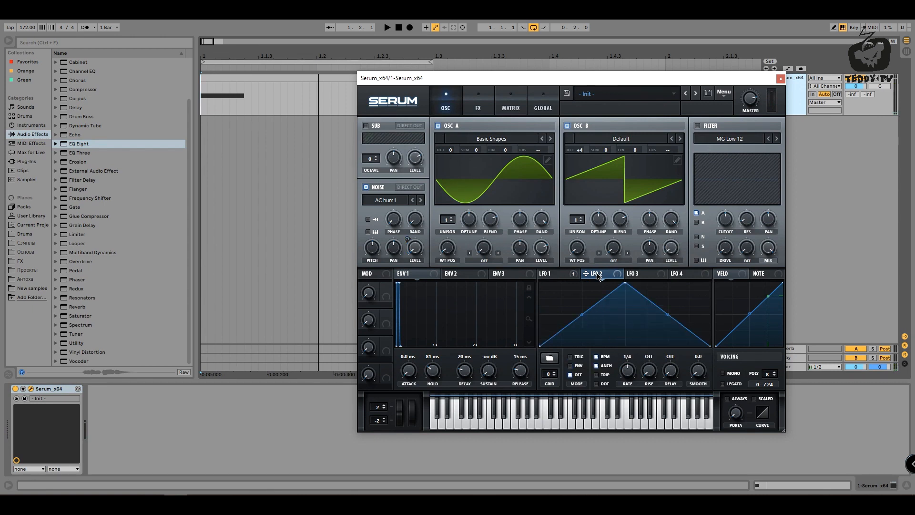
left_click_drag(628, 289, 534, 278)
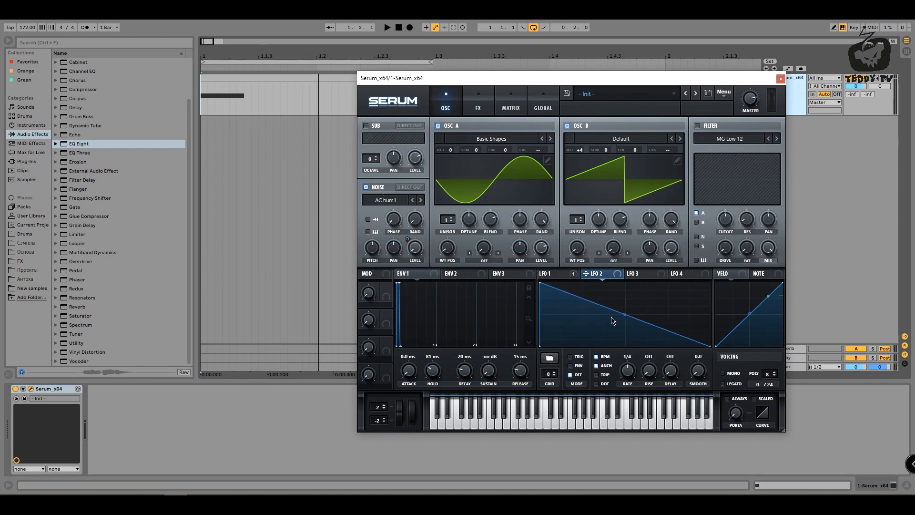
left_click_drag(624, 315, 609, 336)
key("space")
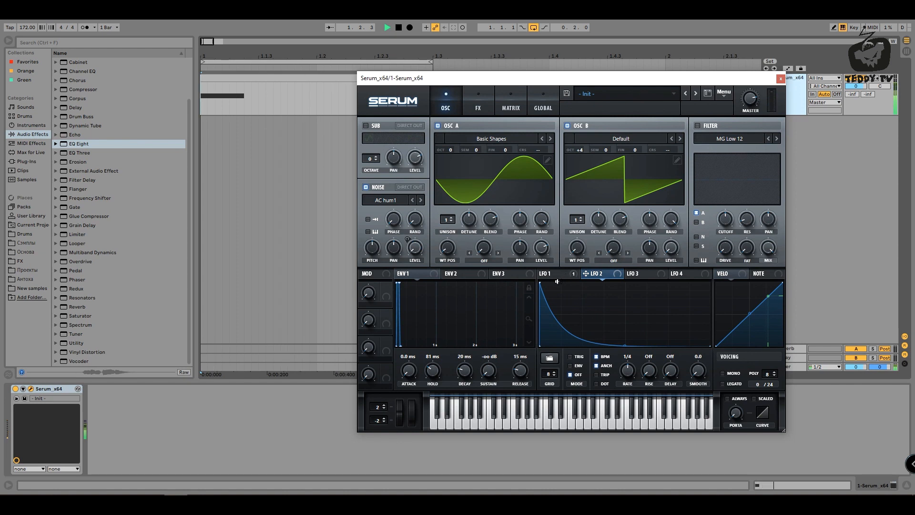
left_click_drag(666, 249, 659, 277)
key("space")
key("space")
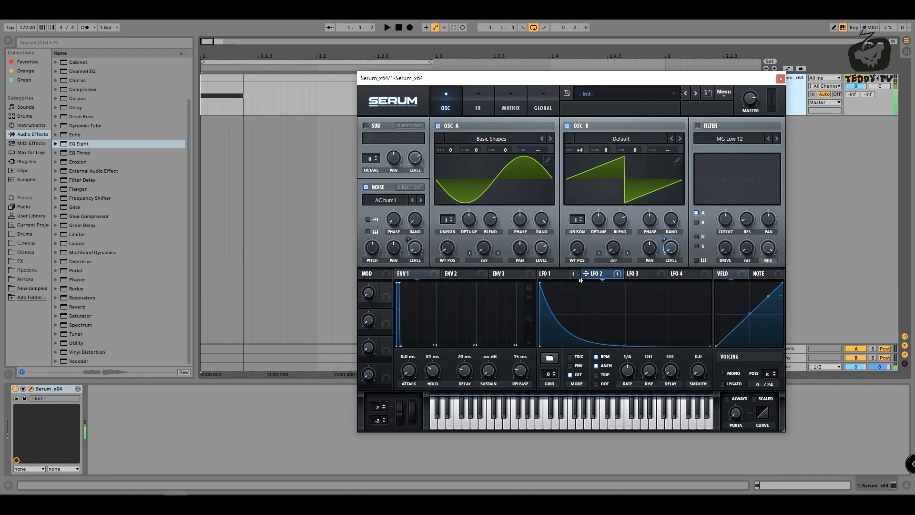
Step: Set oscillator B's coarse pitch to 20.05 with LFO 2 modulation, and adjust the LFO 2 amount on its level during playback
left_click_drag(664, 153, 674, 117)
key("space")
left_click_drag(663, 239, 661, 223)
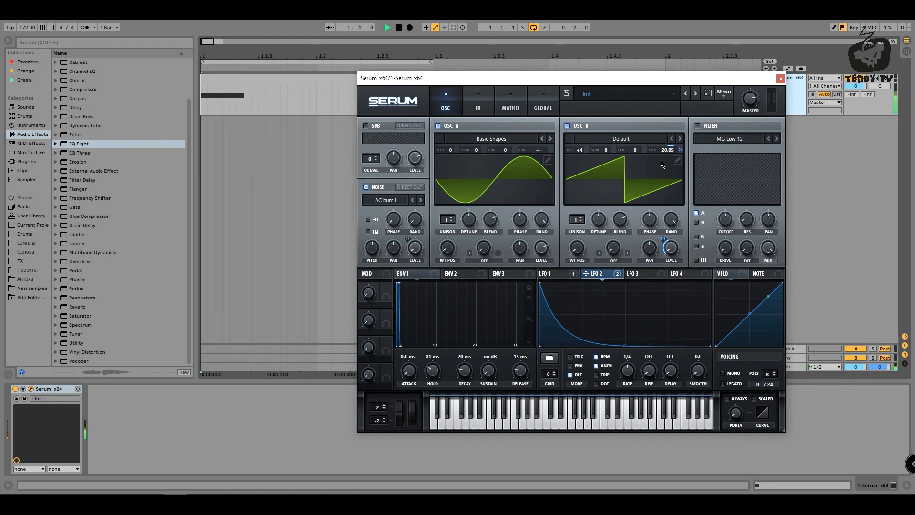
Step: Step through oscillator B's wavetables and choose Basic Mg
left_click(681, 139)
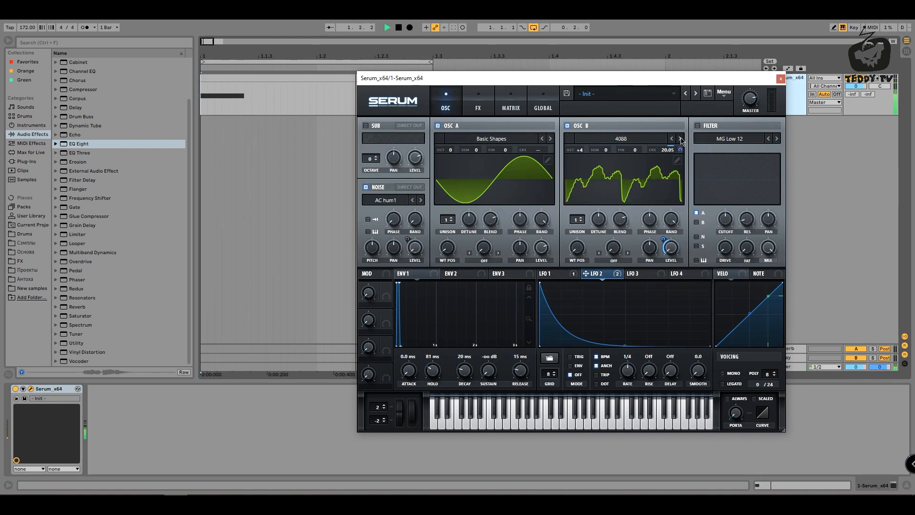
left_click(680, 139)
left_click(680, 139)
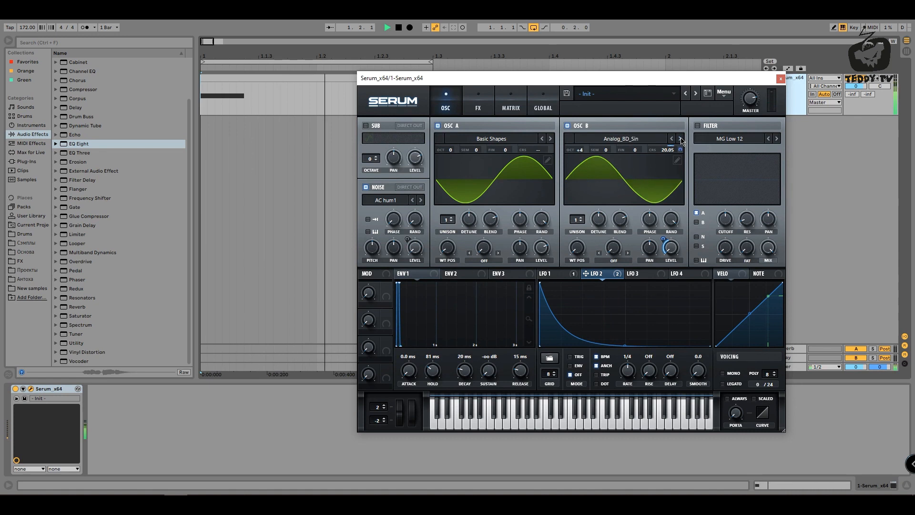
left_click(680, 139)
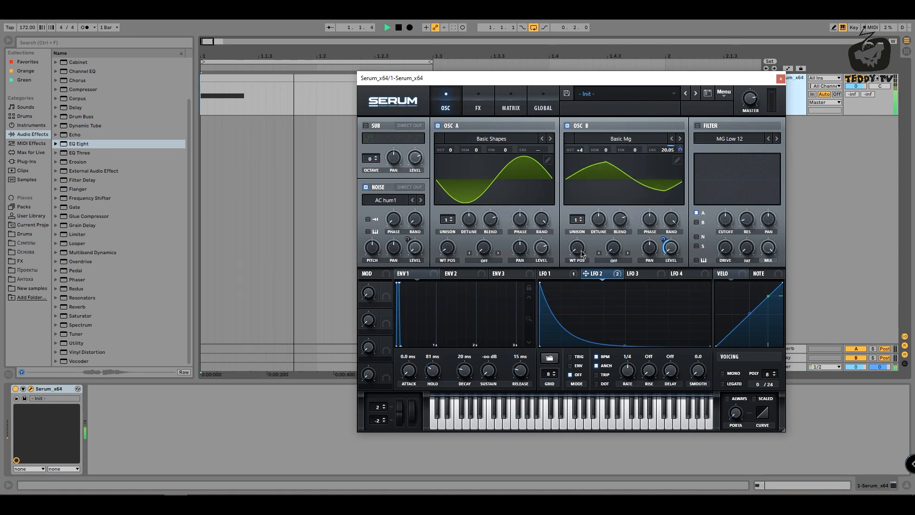
Step: Lower oscillator B's octave to +2 and readjust the LFO 2 amount on its level
left_click(579, 149)
left_click_drag(581, 150, 581, 160)
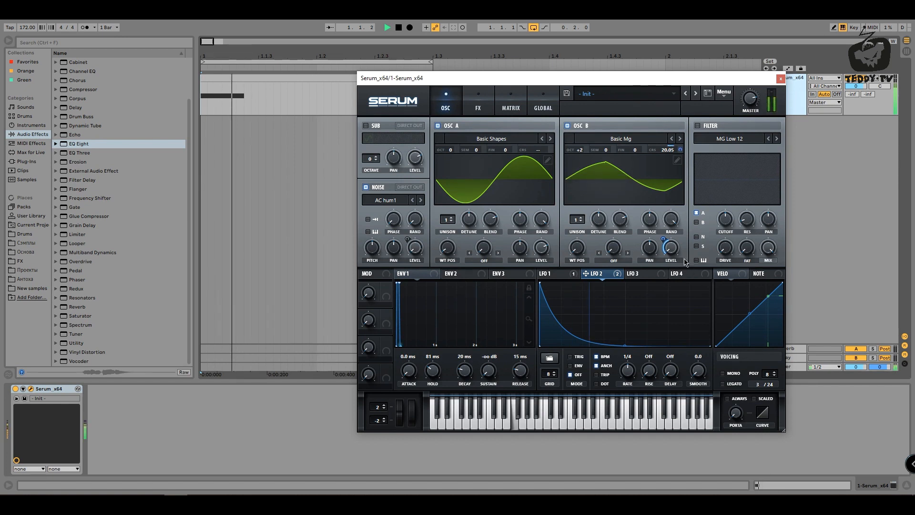
left_click_drag(662, 239, 662, 246)
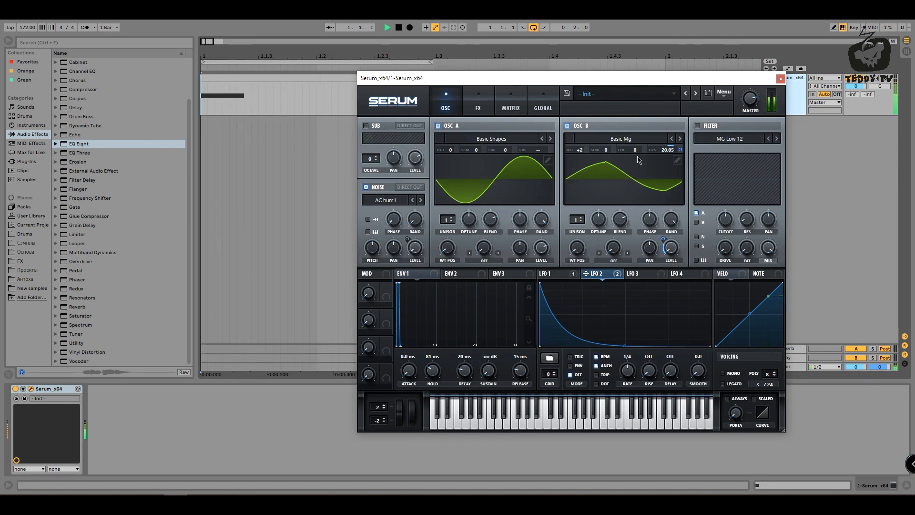
Step: Turn off oscillator A, set oscillator B's coarse pitch to 17.48 at octave +2, and readjust the LFO 2 amount on its level
left_click(438, 125)
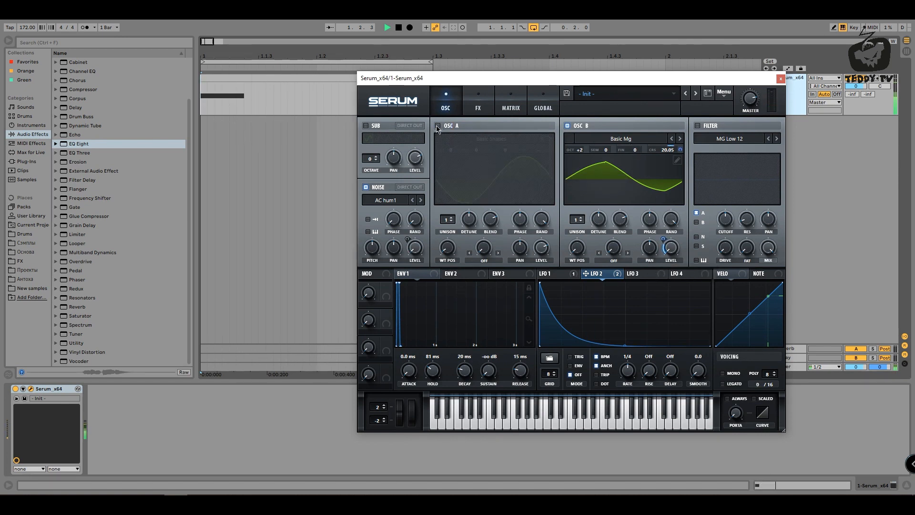
mouse_move(579, 150)
left_mouse_down()
mouse_move(578, 172)
mouse_move(585, 139)
left_mouse_up()
mouse_move(664, 149)
left_mouse_down()
mouse_move(663, 139)
mouse_move(661, 148)
left_mouse_up()
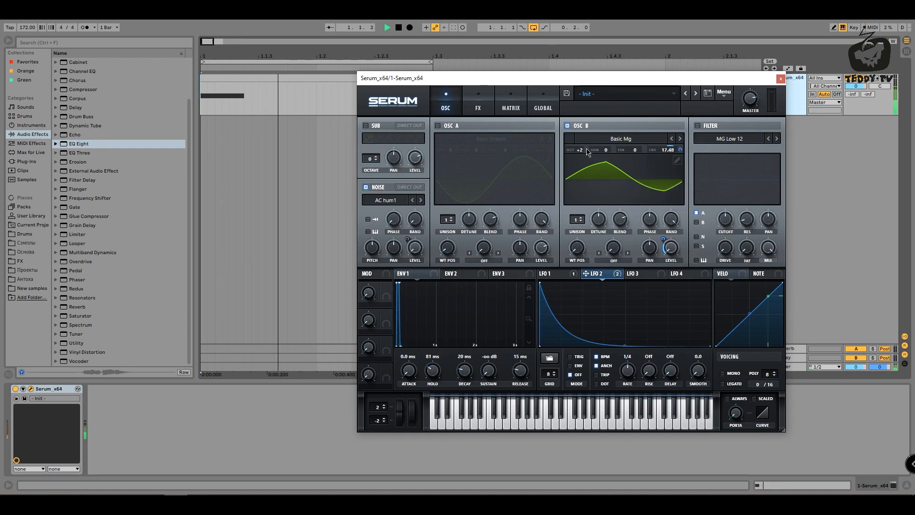
left_click_drag(579, 150, 577, 178)
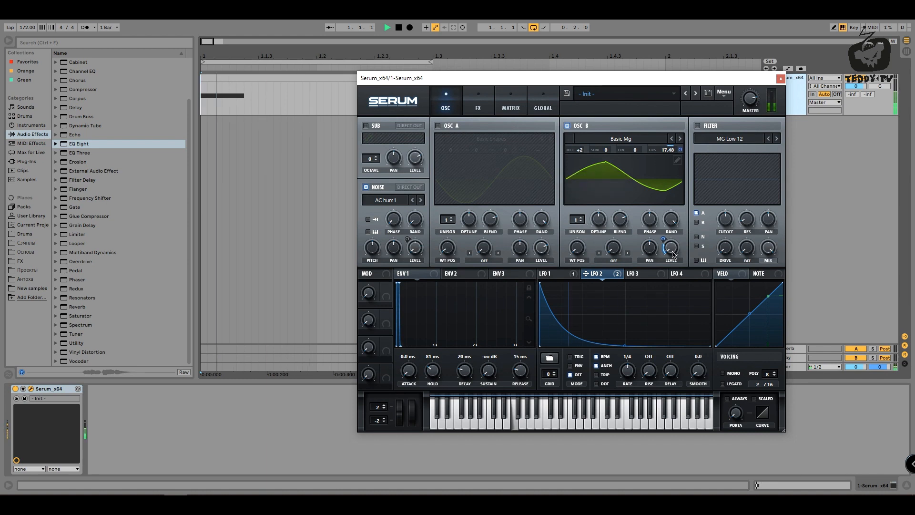
left_click_drag(663, 239, 662, 225)
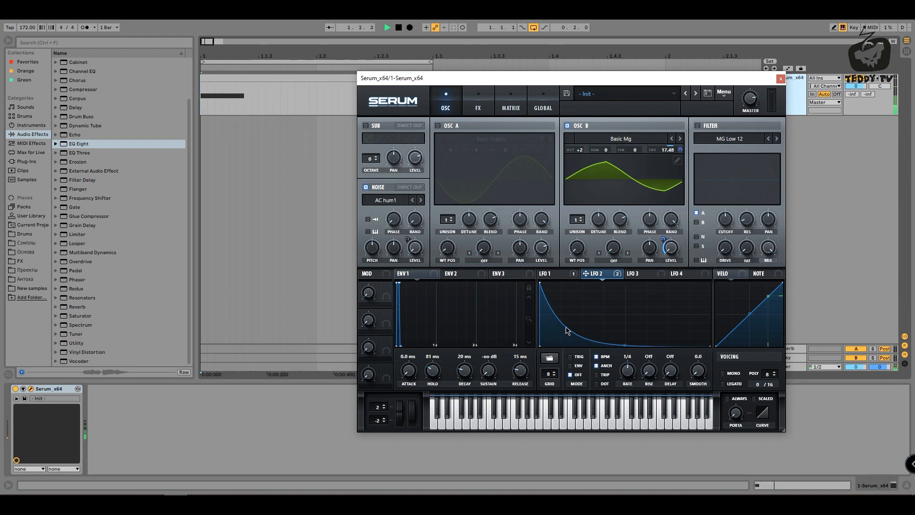
Step: Shorten LFO 2's decay to a very brief drop, and raise oscillator B's level with the noise oscillator switched off
left_click_drag(624, 345, 559, 348)
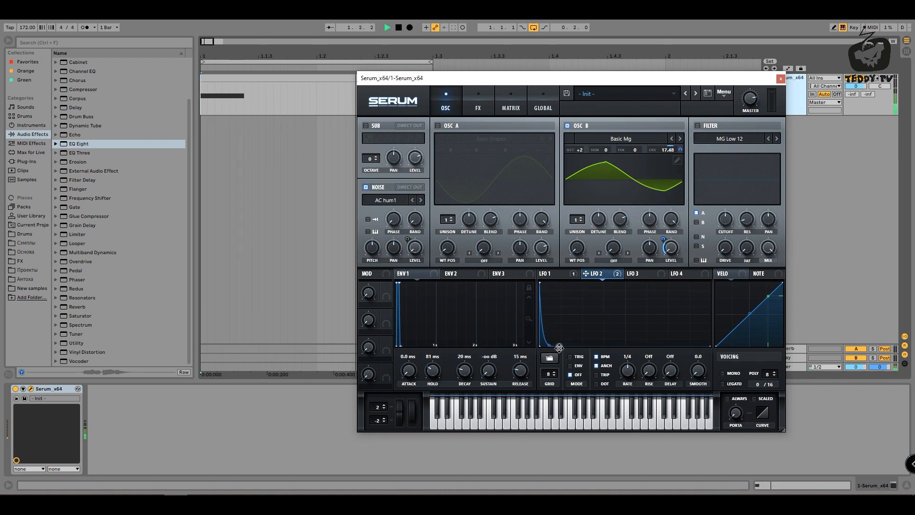
left_click(365, 187)
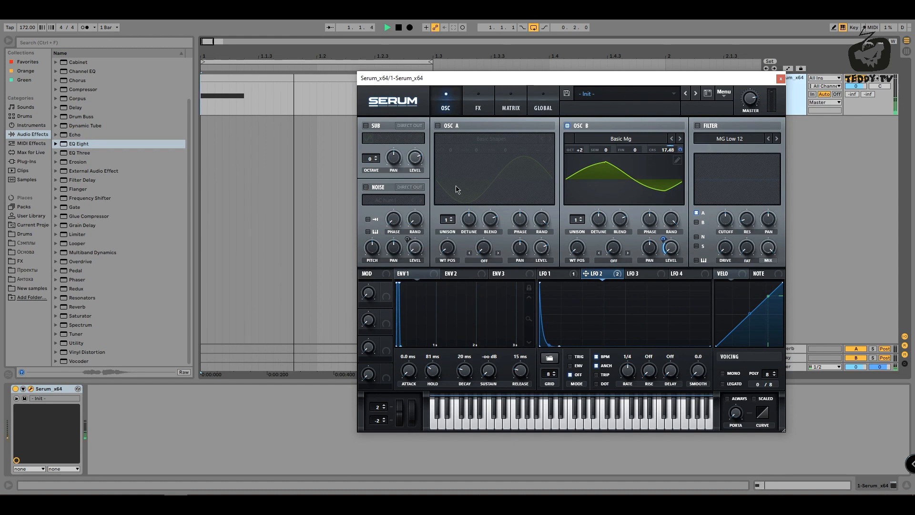
left_click_drag(673, 242, 672, 205)
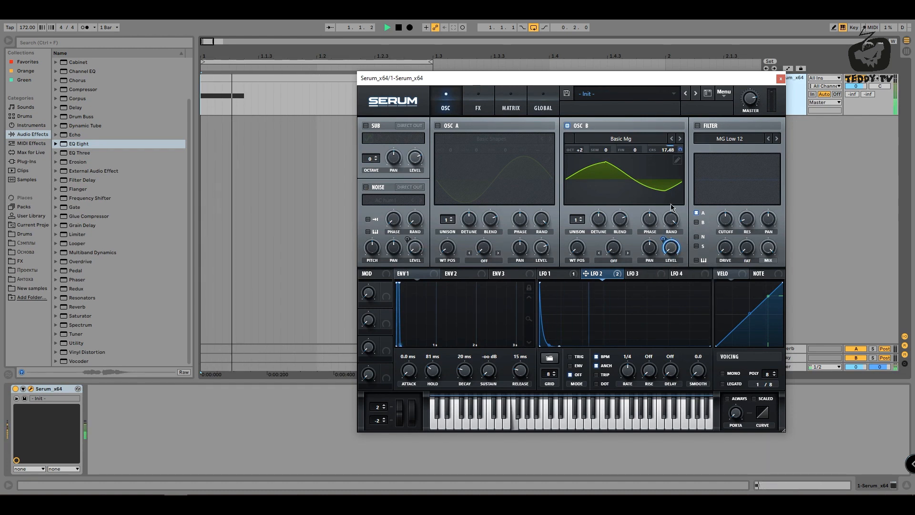
Step: Turn the noise oscillator and oscillator A back on to audition all layers together
left_click(365, 187)
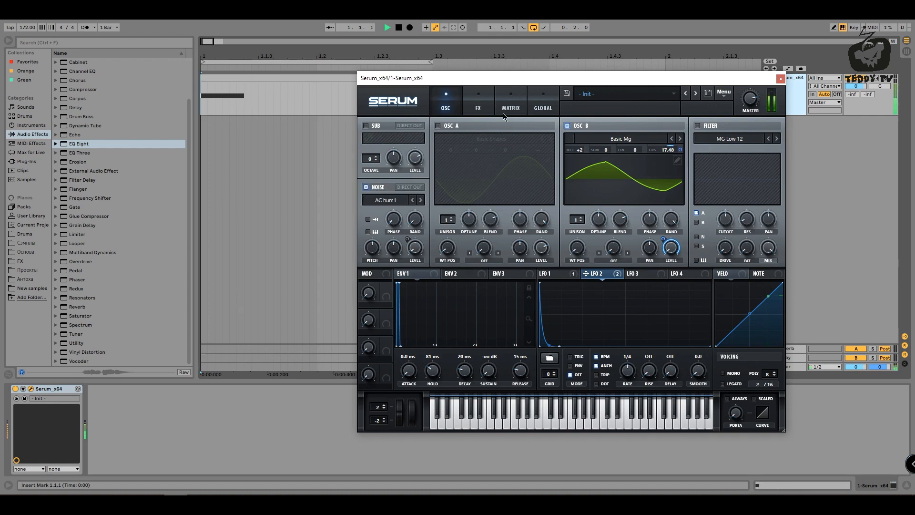
left_click(438, 126)
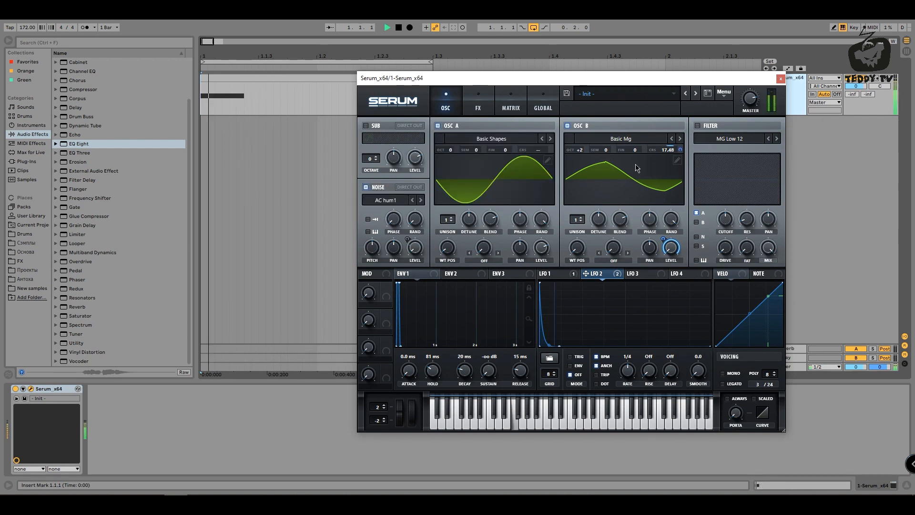
mouse_move(662, 247)
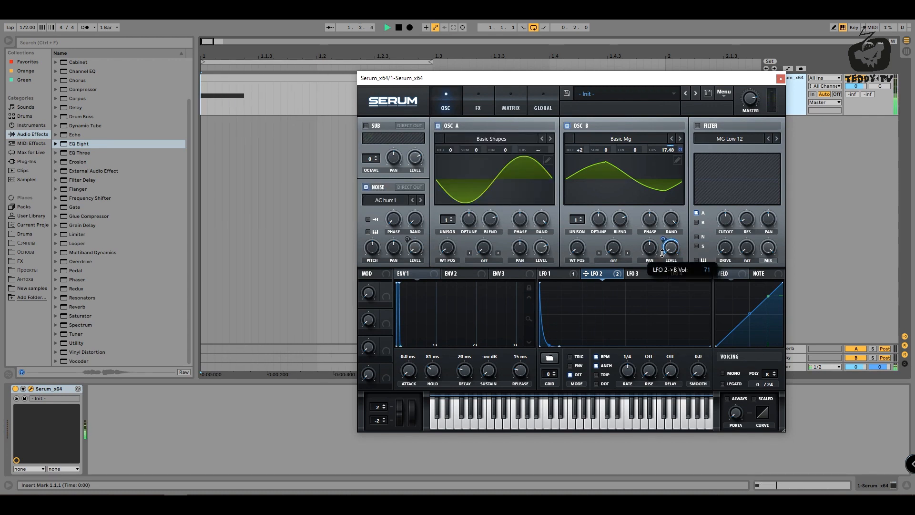
Step: Stop playback, close the Serum window, and freeze the Serum track
key("space")
left_click(780, 78)
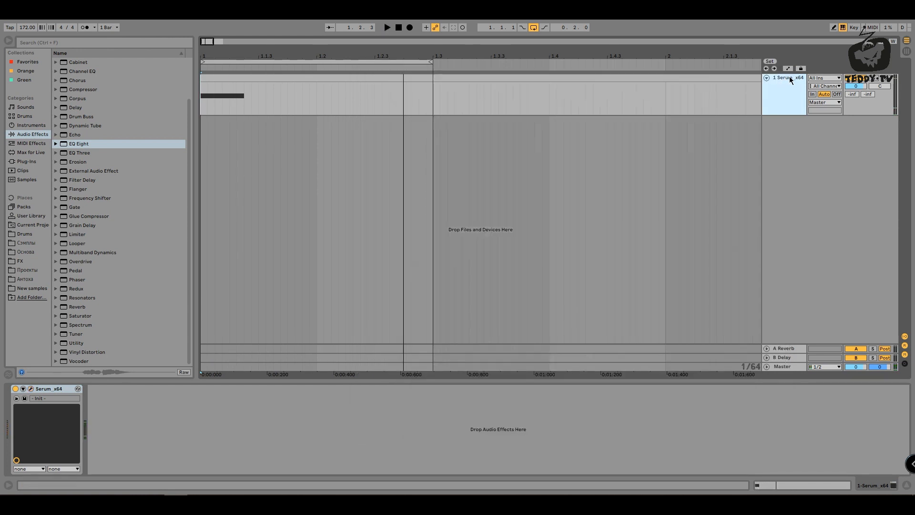
right_click(789, 80)
left_click(802, 120)
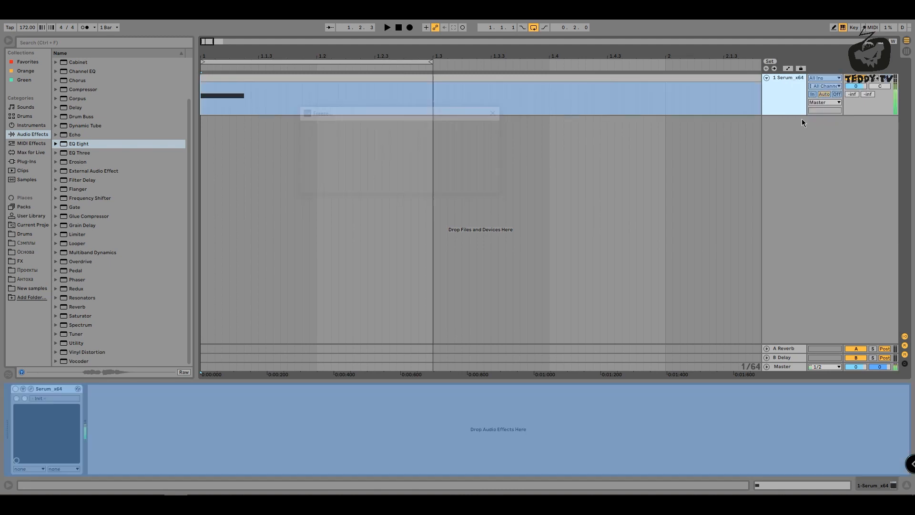
Step: Insert an audio track and copy the first beat of the frozen Serum clip, 1.1.1 to 1.2.1, onto it
right_click(796, 122)
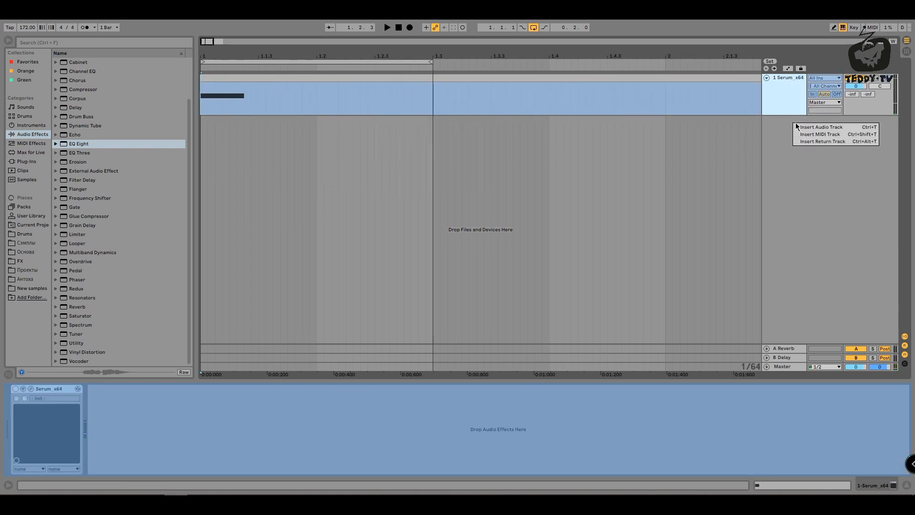
left_click(838, 126)
left_click_drag(316, 129, 216, 135)
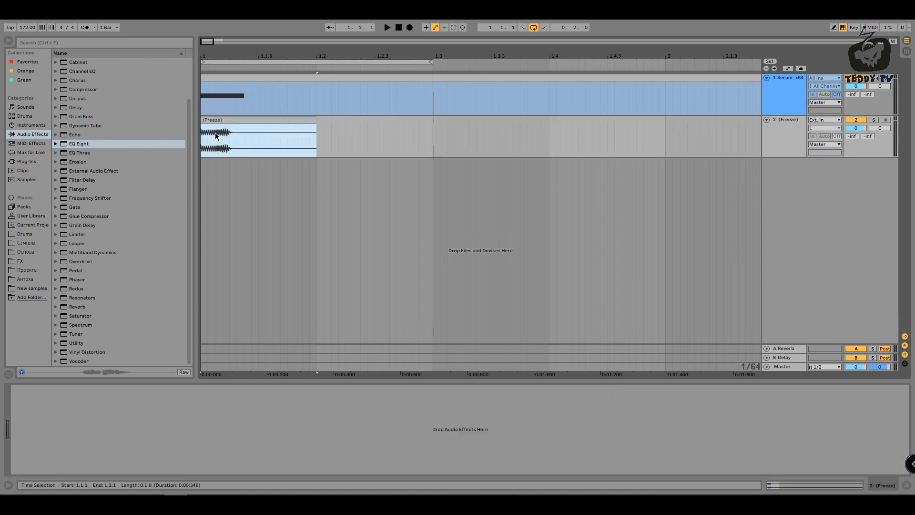
Step: Solo the audio track and play back the copied clip
left_click(294, 145)
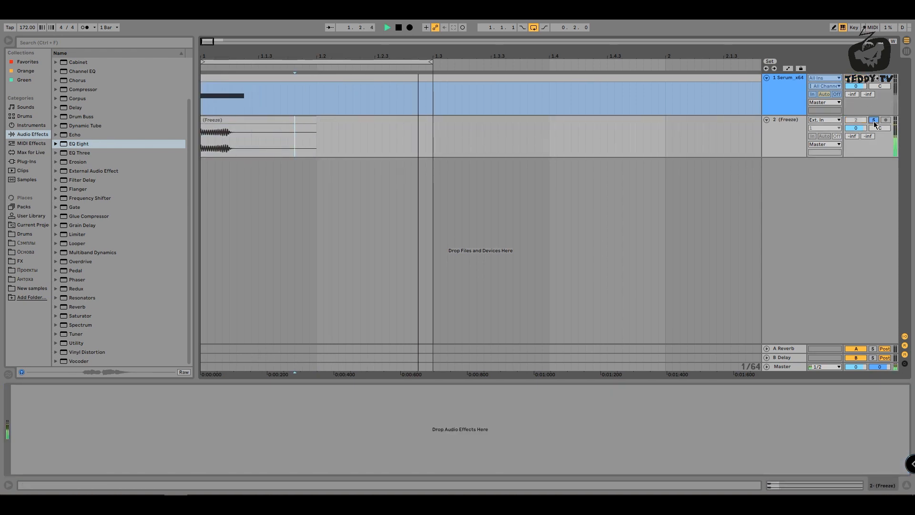
mouse_move(207, 53)
left_mouse_down()
mouse_move(206, 71)
mouse_move(206, 38)
left_mouse_up()
left_click(368, 138)
Step: Delete the copied frozen clip from the audio track and unfreeze the Serum track
left_click_drag(316, 143, 136, 147)
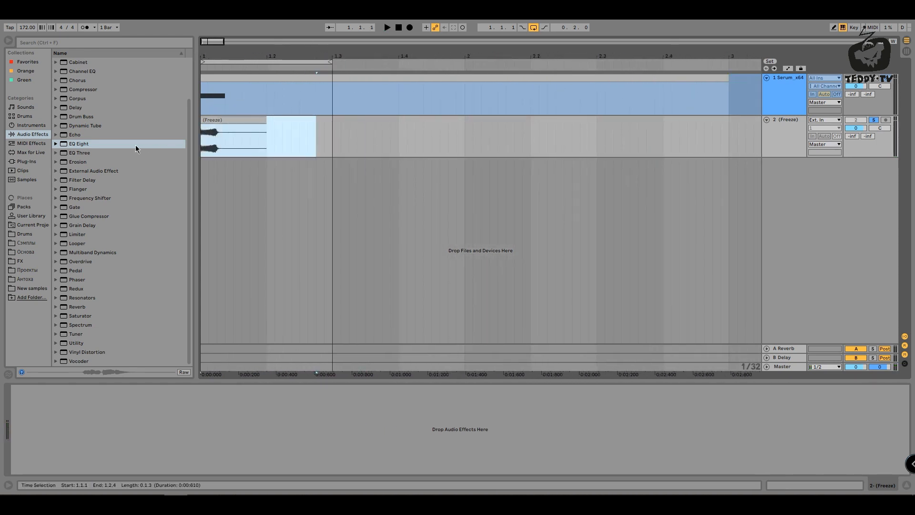
right_click(781, 96)
left_click(805, 150)
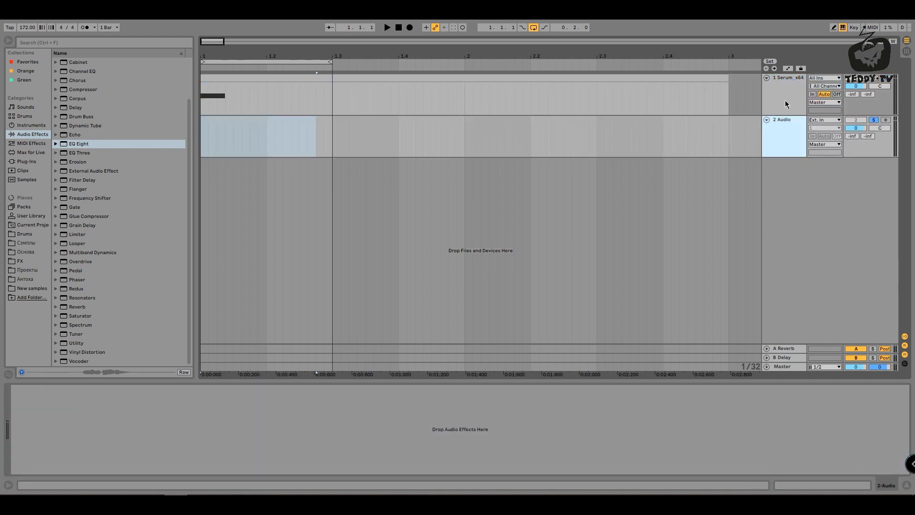
Step: Unsolo the audio track and play back the unfrozen Serum track briefly
left_click(873, 119)
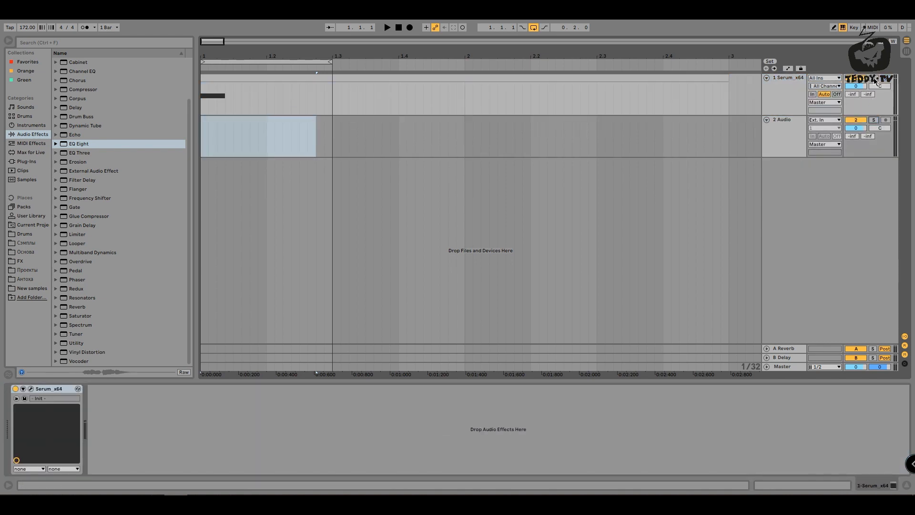
key("space")
left_click_drag(231, 58, 231, 49)
key("space")
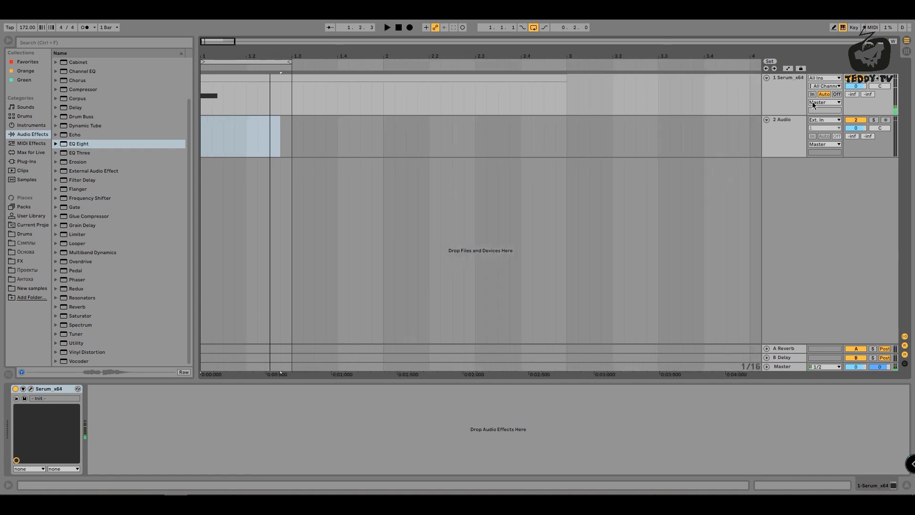
Step: Add iZotope Trash 2 from the favorites to the Serum track, dismiss its preset manager, and move its window clear of the track
left_click(782, 98)
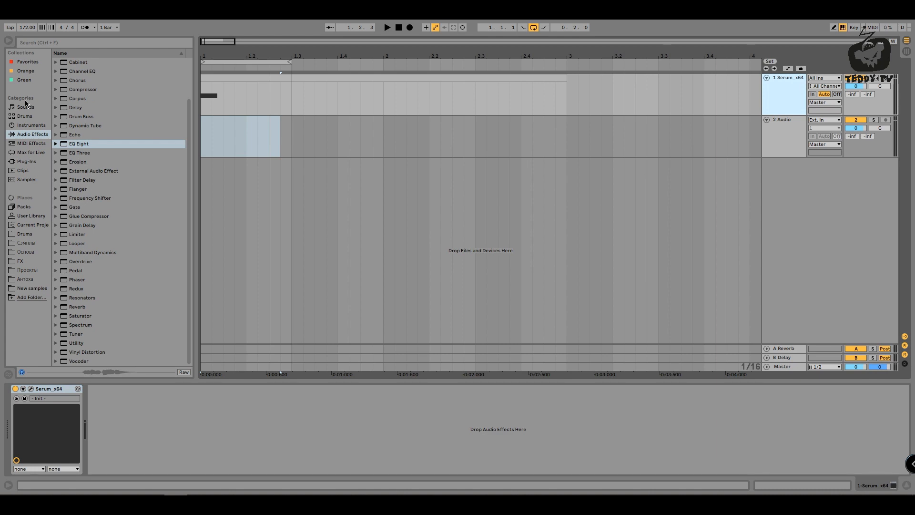
left_click(26, 62)
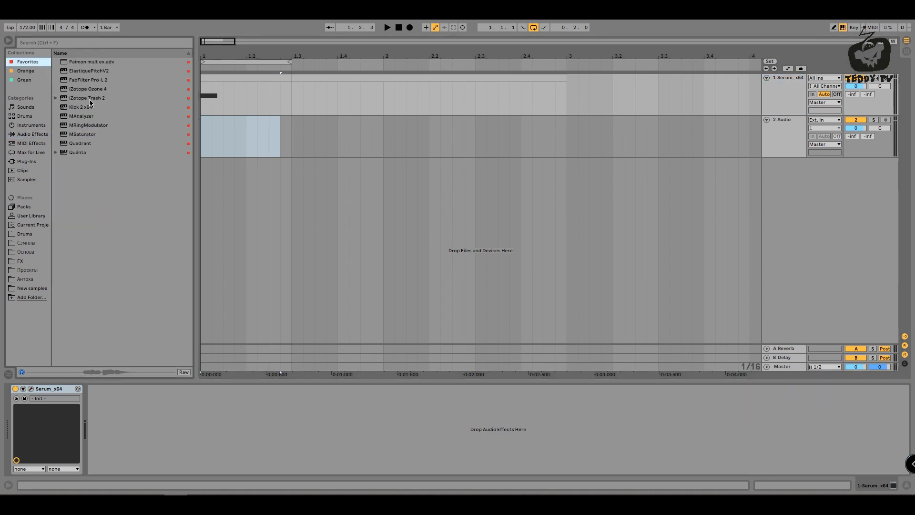
left_click_drag(90, 100, 174, 111)
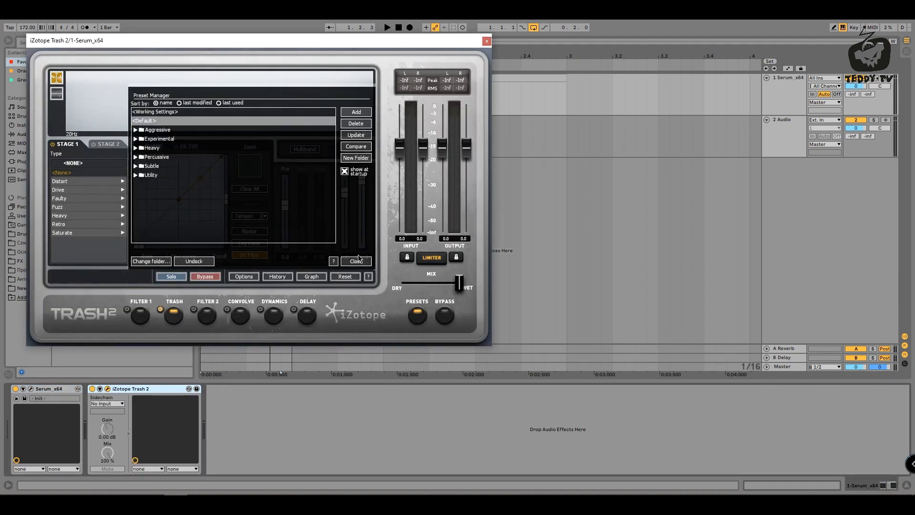
left_click(359, 262)
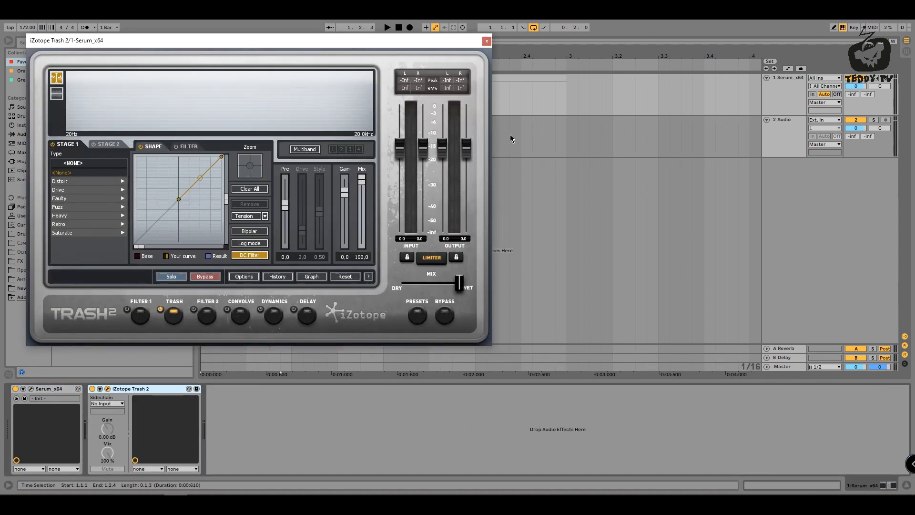
left_click_drag(394, 39, 647, 138)
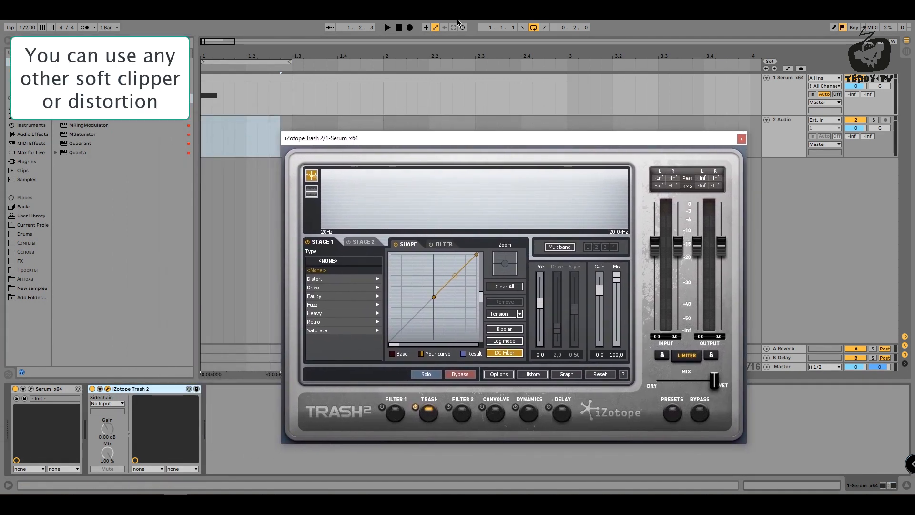
Step: Bend the Trash 2 Stage 1 waveshaping curve upward into a soft-clip shape during playback, then close the plug-in window
left_click(387, 27)
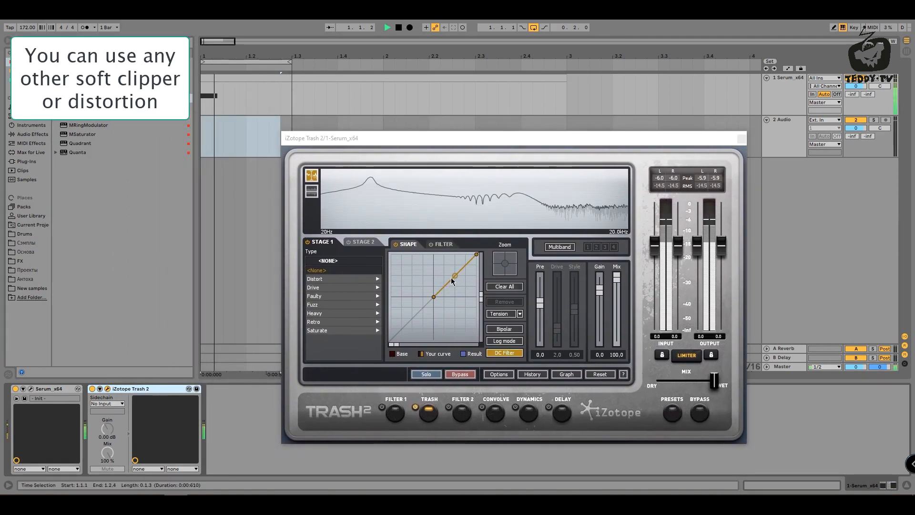
left_click_drag(455, 275, 456, 262)
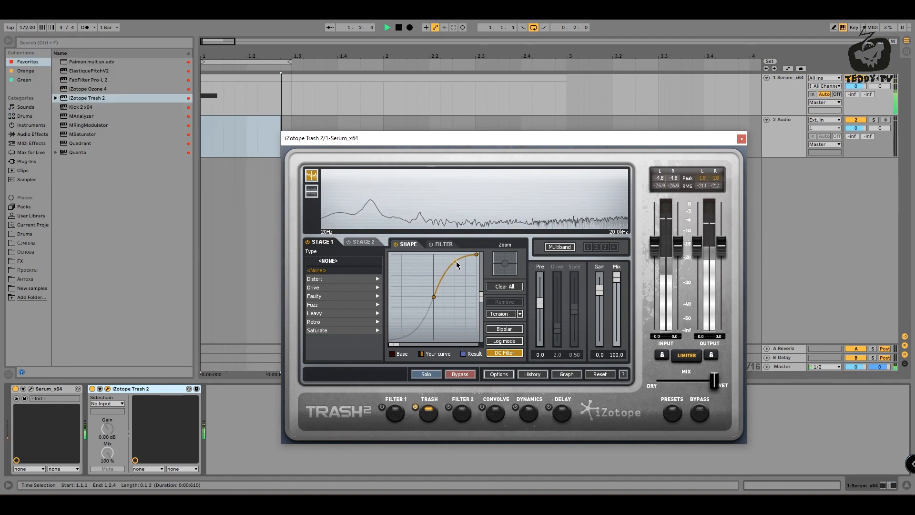
left_click(740, 139)
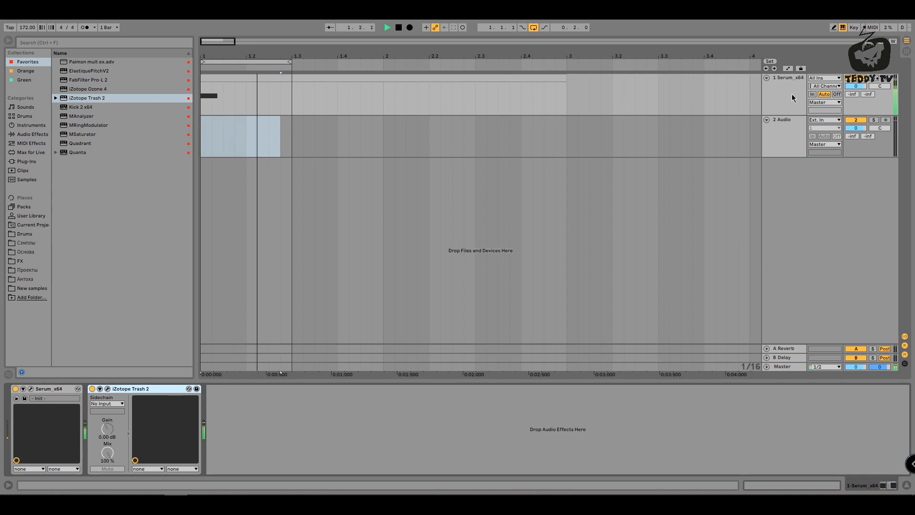
Step: Add EQ Eight after Trash 2 and make its first band a low-cut filter at 102 Hz
left_click(30, 134)
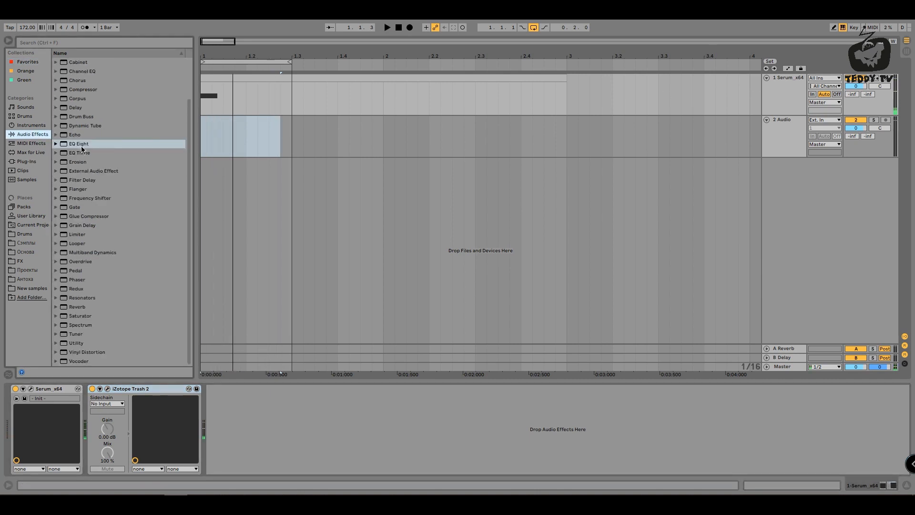
left_click_drag(81, 143, 235, 416)
key("space")
left_click(244, 462)
left_click(245, 405)
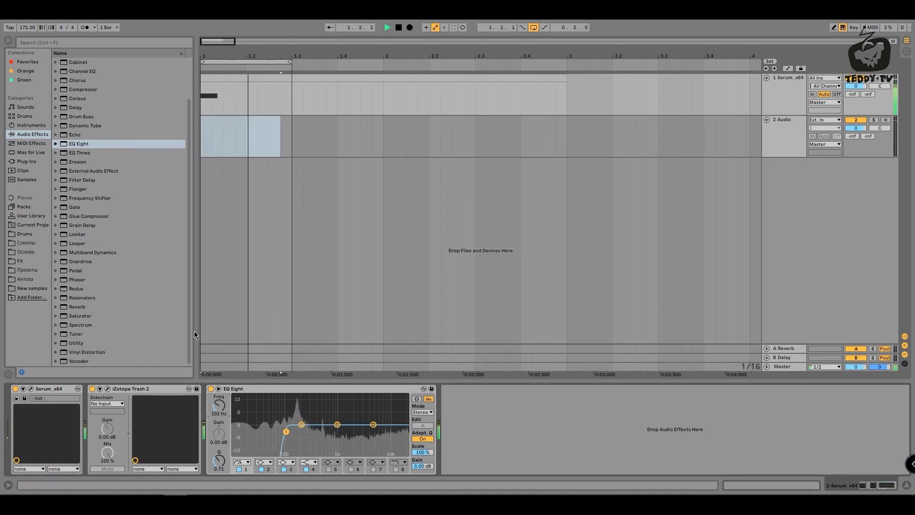
Step: Examine the sound's spectrum in the expanded EQ Eight display, then collapse it and stop playback
left_click(218, 389)
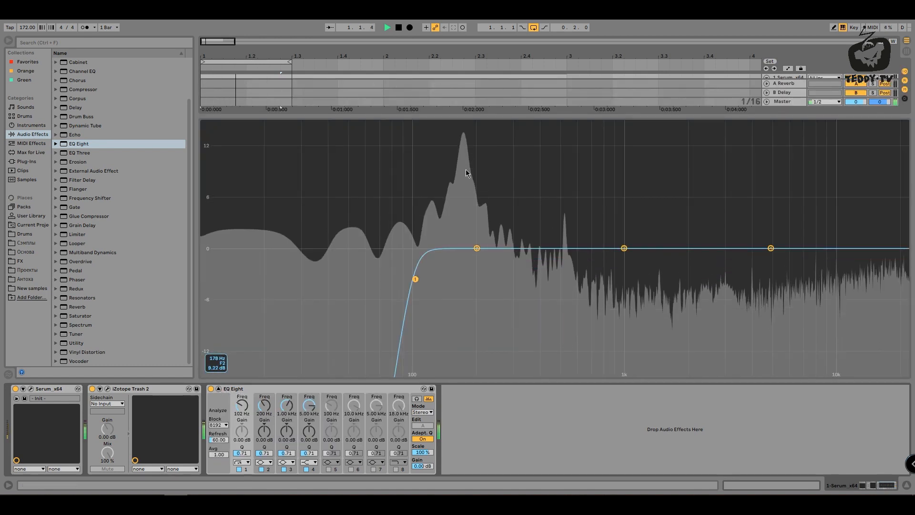
left_click(218, 388)
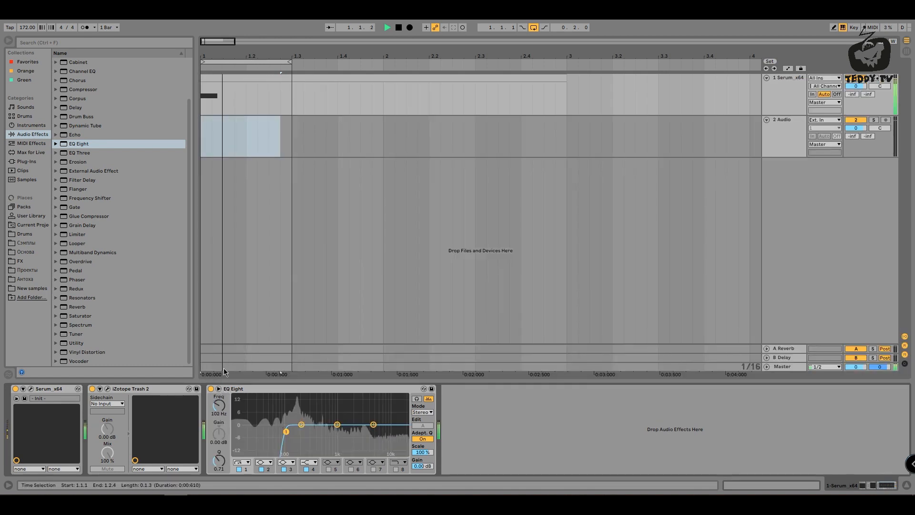
key("space")
Step: Play the loop and examine its waveform in the Master track's s(M)exoscope with the amp set to 0.237
left_click(790, 366)
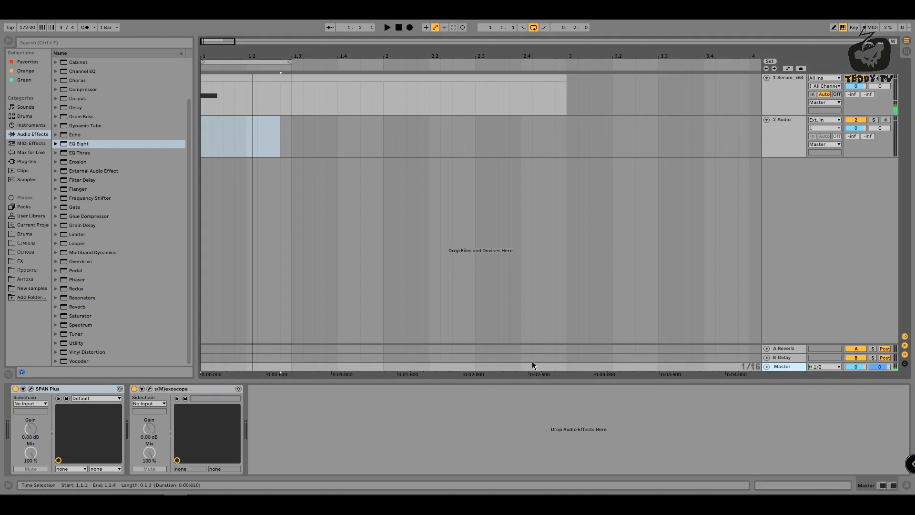
left_click(149, 388)
key("space")
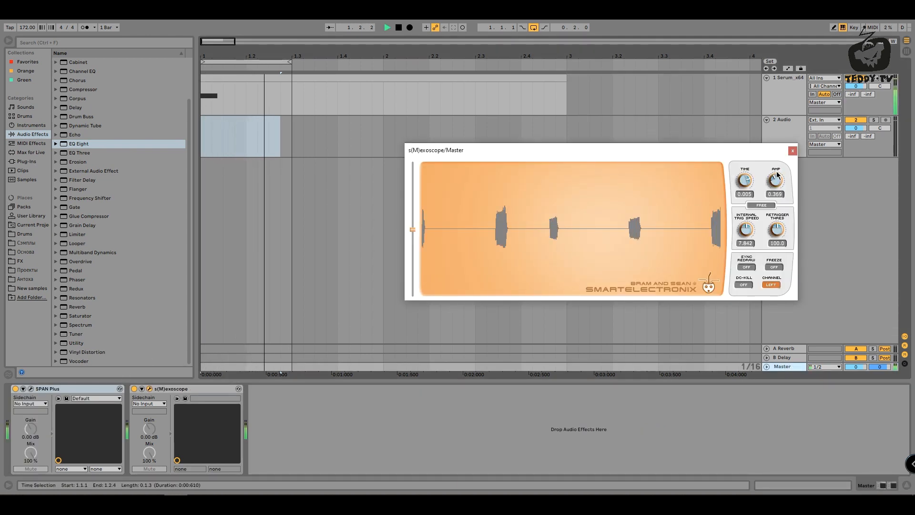
left_click_drag(776, 173, 775, 177)
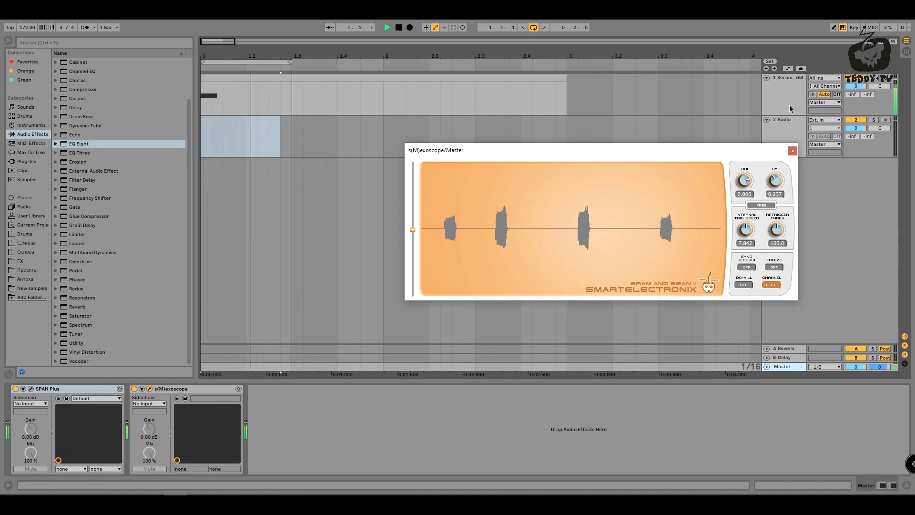
Step: Reopen Serum, adjust the tail of the LFO 1 curve, and adjust LFO 1's modulation depth on the noise level
left_click(790, 112)
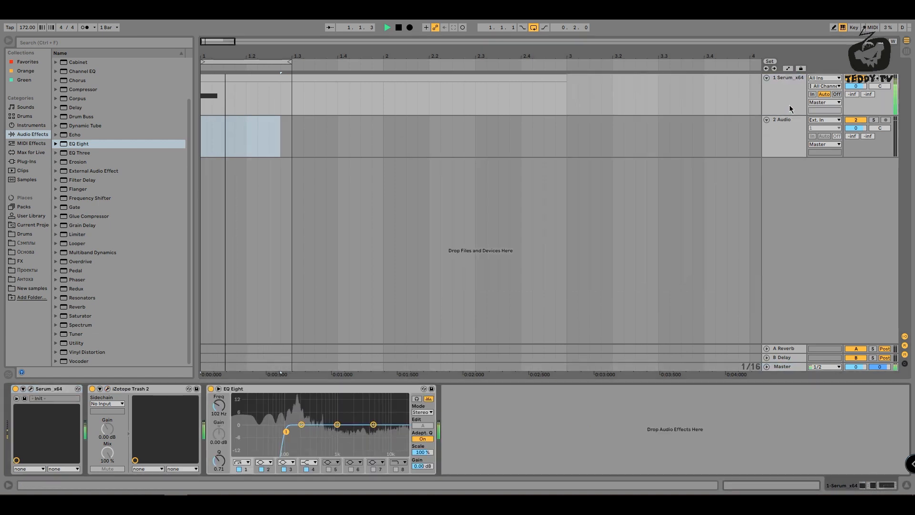
left_click(31, 388)
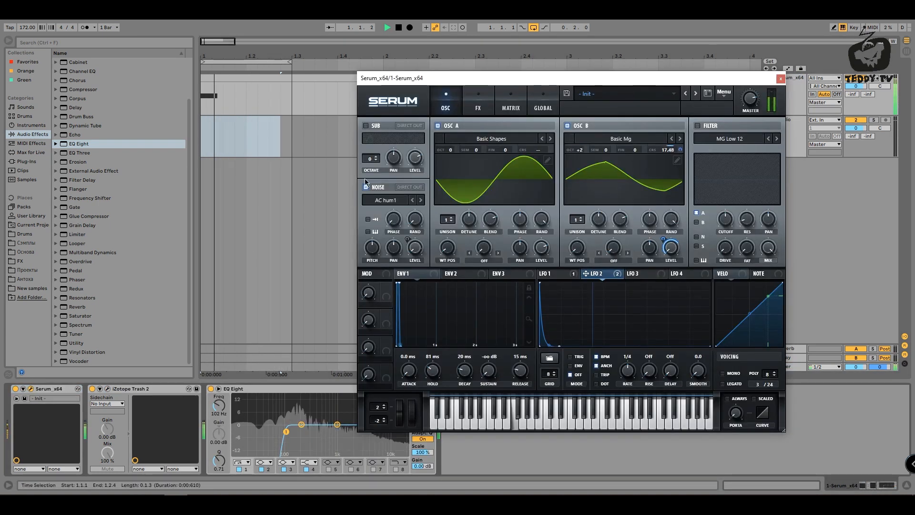
left_click(543, 273)
left_click_drag(628, 345, 600, 349)
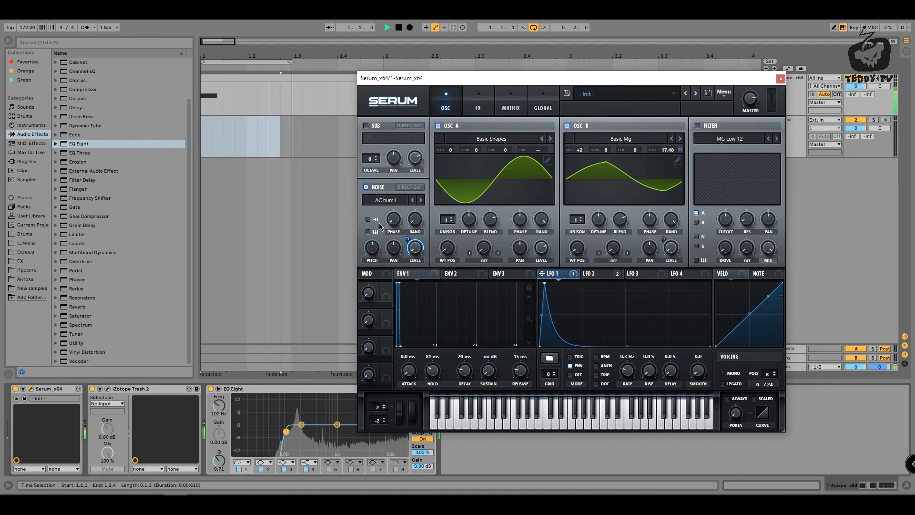
left_click_drag(407, 239, 409, 249)
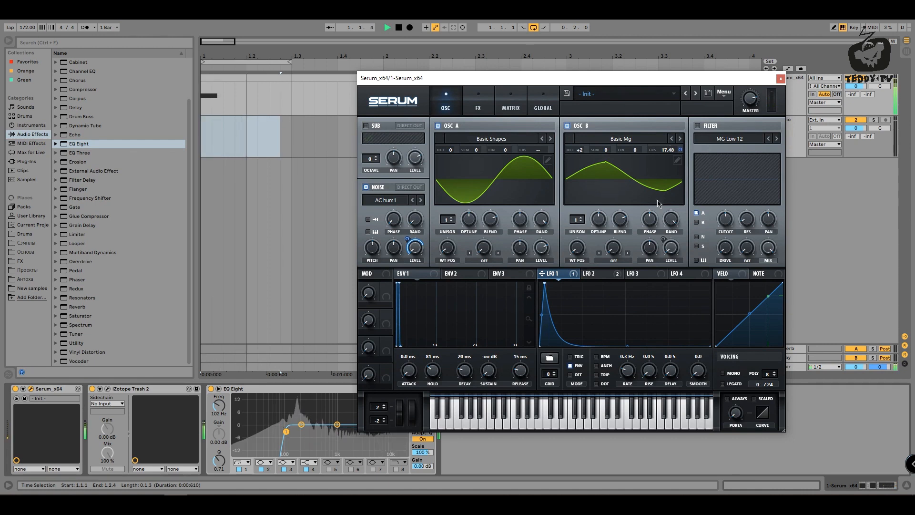
Step: Compare the sound with oscillator B off and on, set LFO 2's modulation of oscillator B's volume to 45, and close Serum
left_click(566, 126)
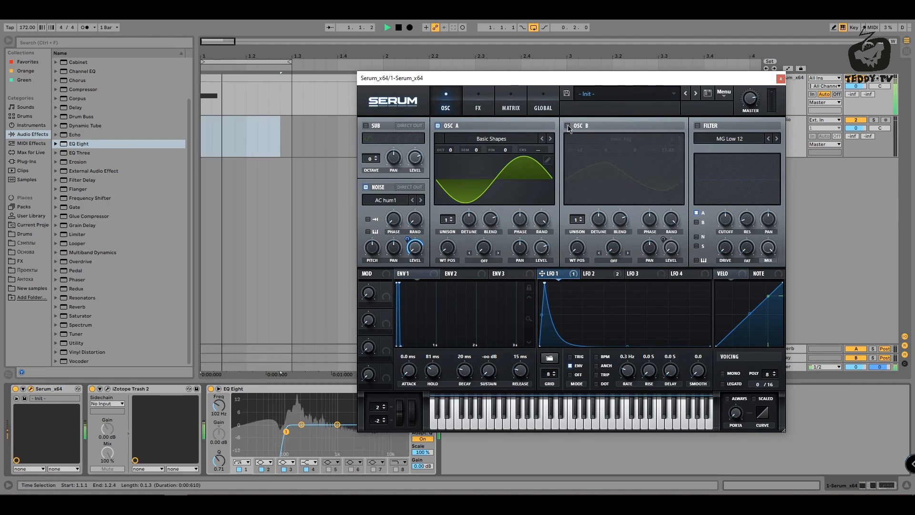
left_click(567, 126)
left_click(595, 273)
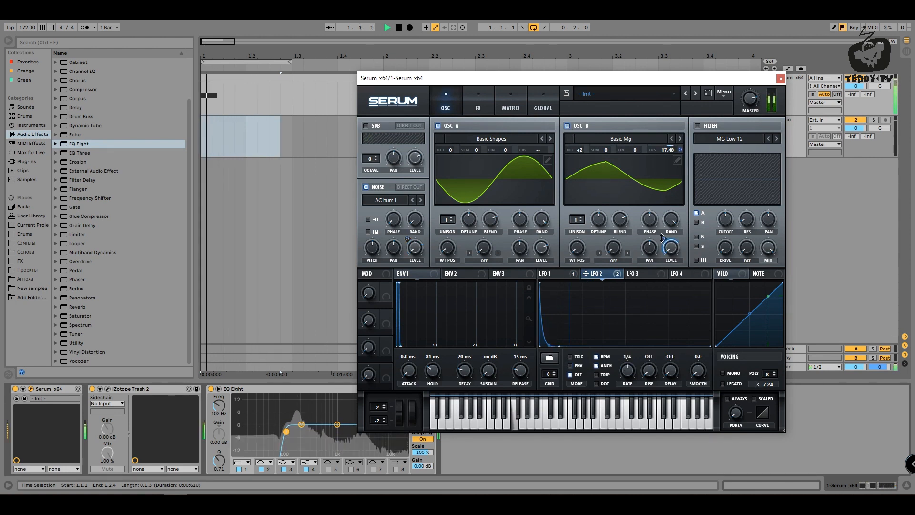
left_click_drag(662, 238, 663, 250)
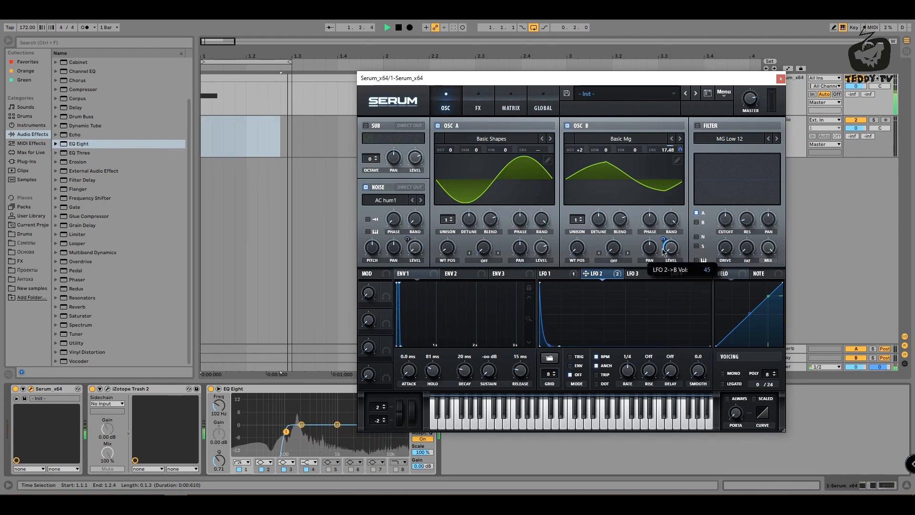
left_click(780, 79)
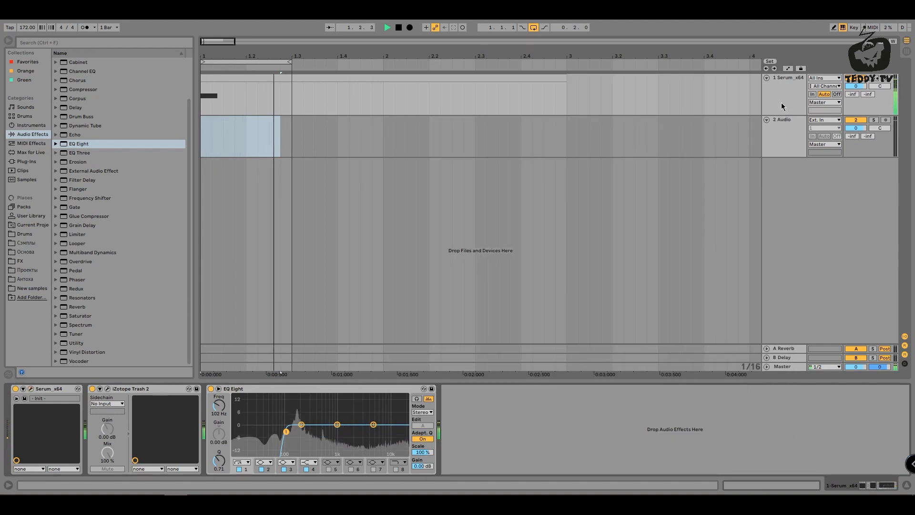
Step: Freeze the Serum track and copy its frozen clip from 1.1.1 to 1.3.1 onto the audio track
key("space")
right_click(783, 91)
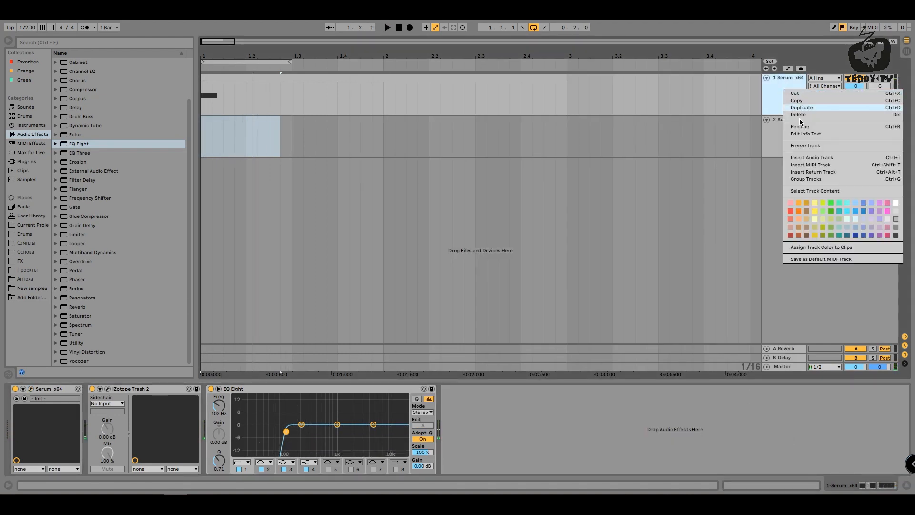
left_click(805, 145)
left_click_drag(292, 93, 208, 129)
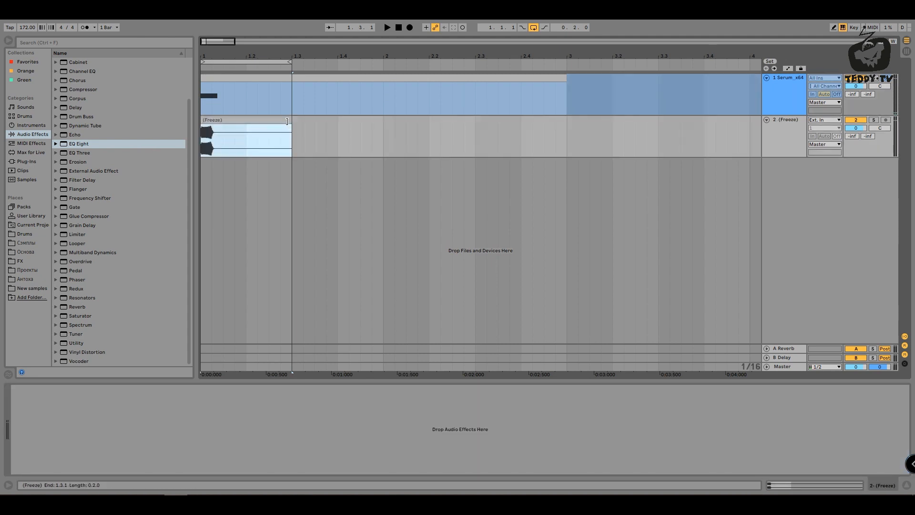
Step: Trim the copied frozen clip to end at 1.1.2 and play it back with the Serum track muted
left_click_drag(288, 128, 225, 130)
left_click_drag(207, 56, 207, 93)
left_click(857, 77)
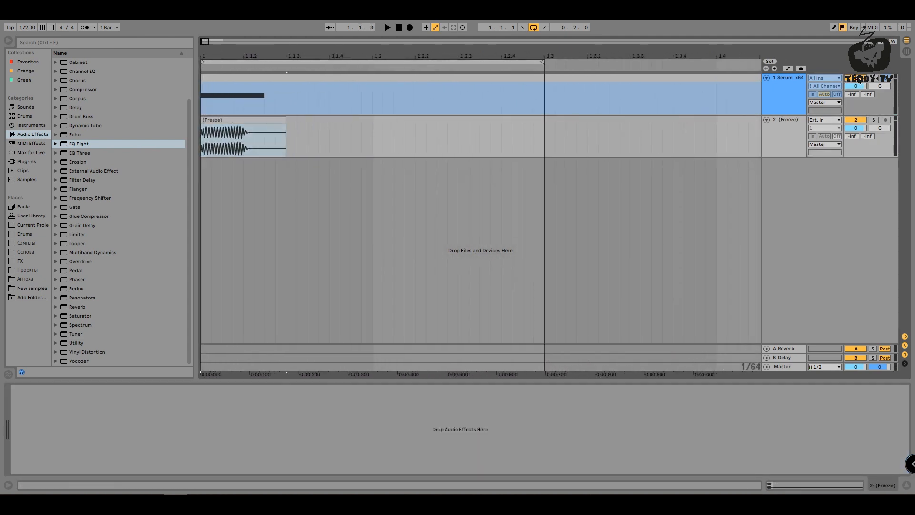
key("space")
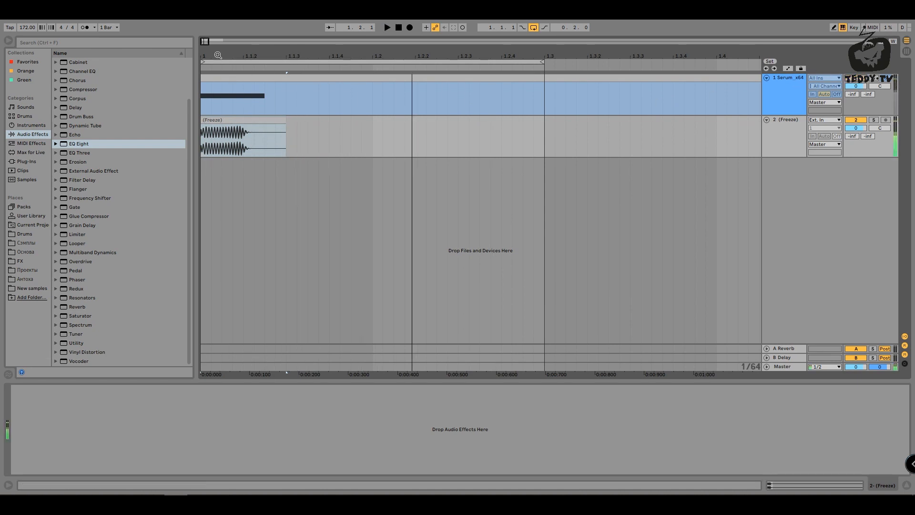
Step: Add a short fade-out to the end of the trimmed clip and stop playback
left_click_drag(218, 56, 218, 28)
left_click(221, 130)
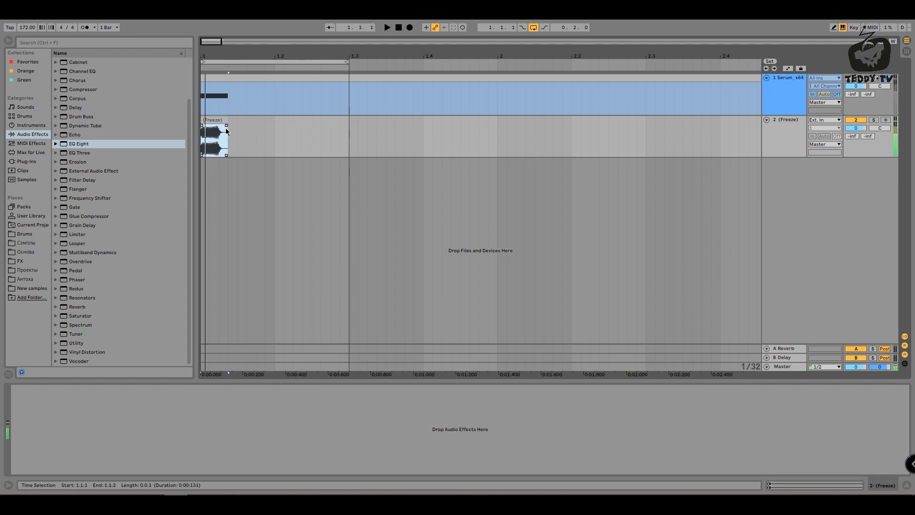
key("space")
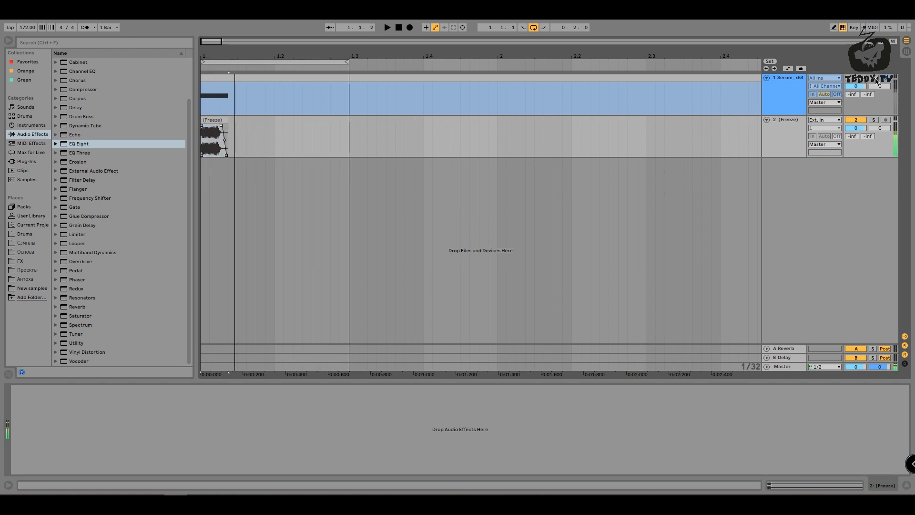
Step: Unfreeze the Serum track, solo it, and play it back briefly
right_click(792, 84)
left_click(824, 138)
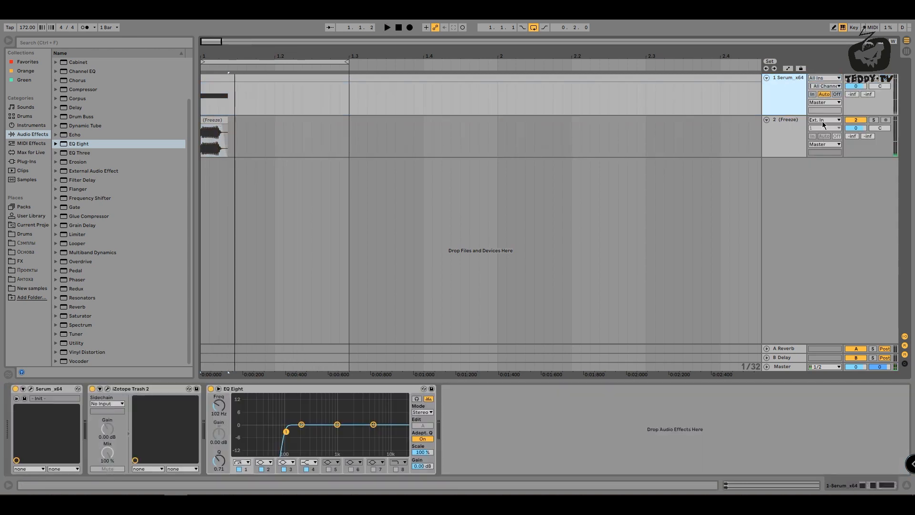
left_click(875, 79)
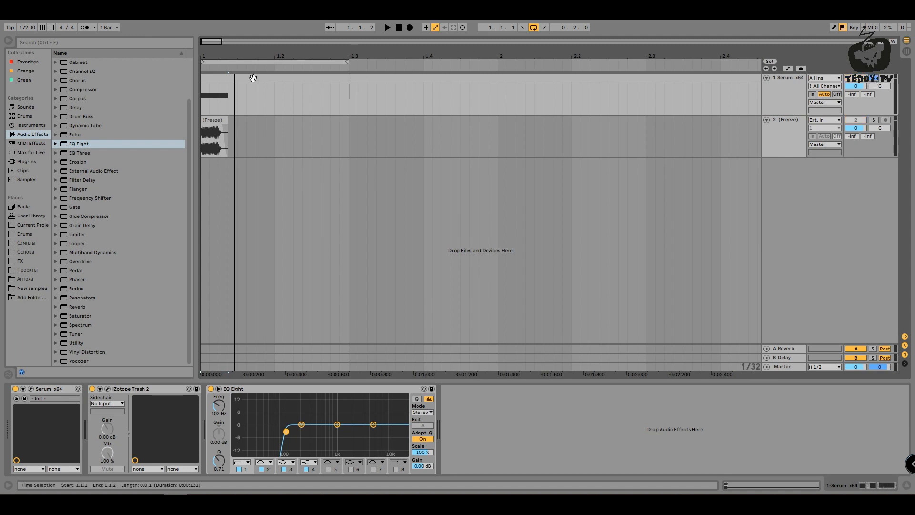
key("space")
key("space")
Step: Open the Serum MIDI clip in the note editor and enlarge the editor area
left_click(225, 77)
double_click(226, 75)
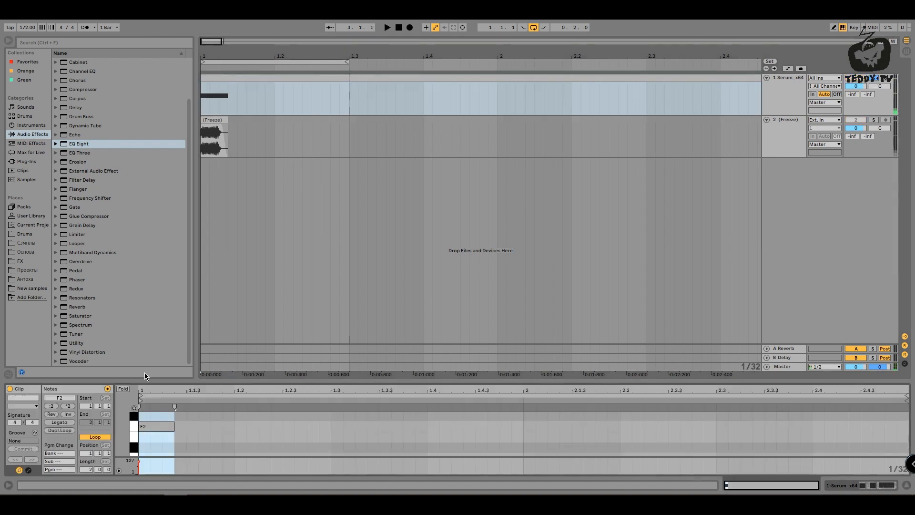
left_click_drag(156, 380, 163, 284)
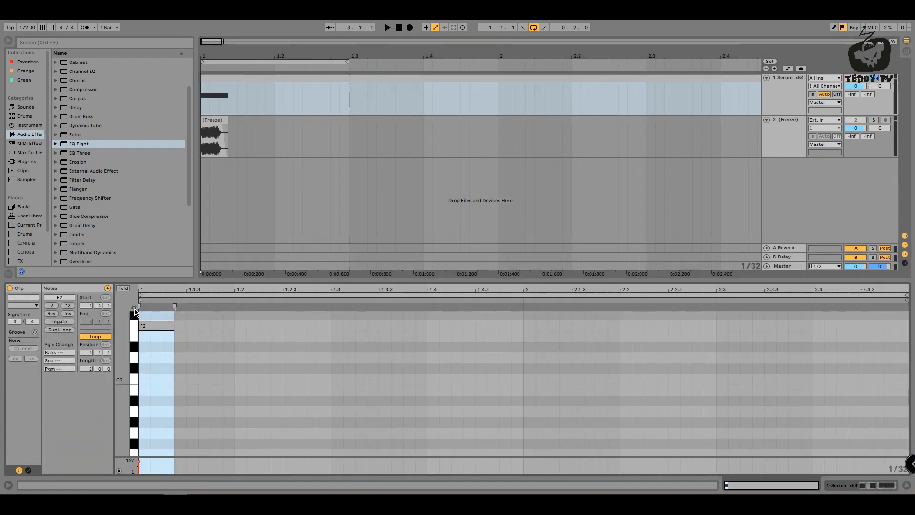
Step: Raise the note in the Serum MIDI clip to B2
scroll(163, 336, "up", 3)
left_click_drag(153, 371, 153, 349)
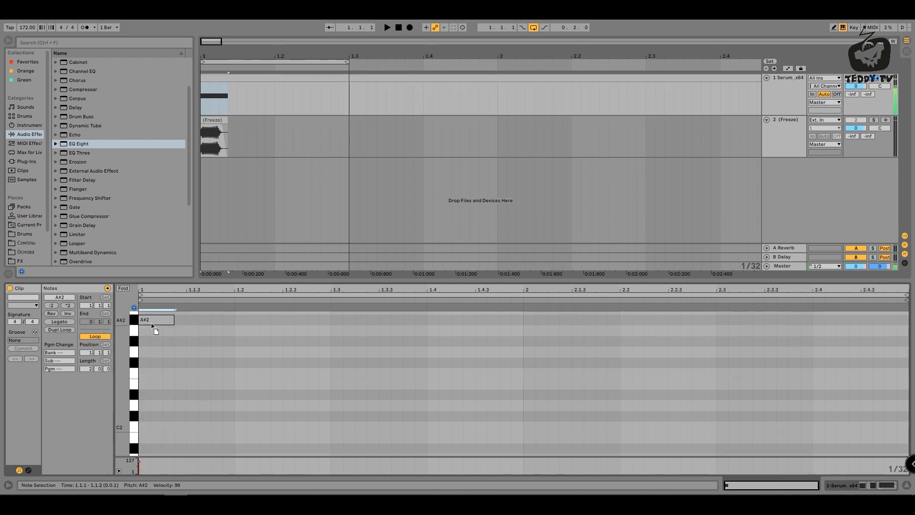
scroll(159, 332, "up", 2)
left_click_drag(158, 347, 154, 337)
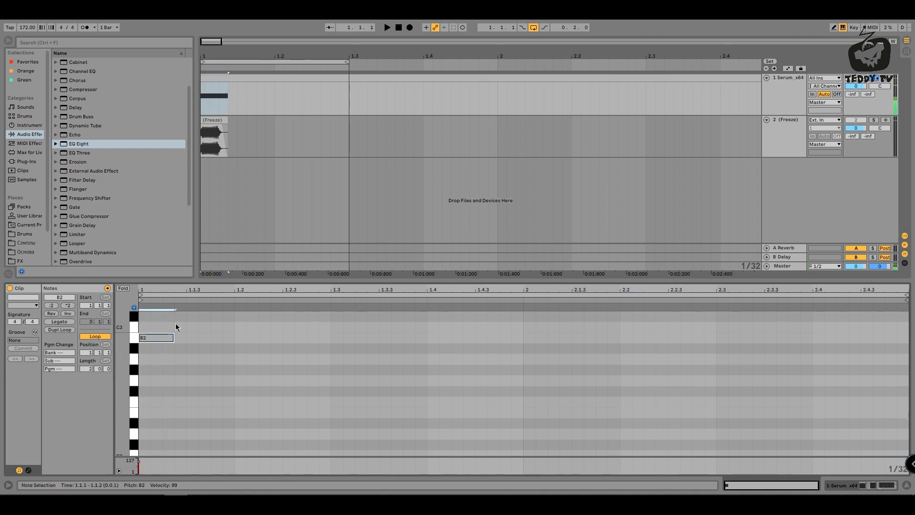
Step: Freeze the Serum track and copy its frozen clip onto the audio track at beat 1.2
right_click(799, 81)
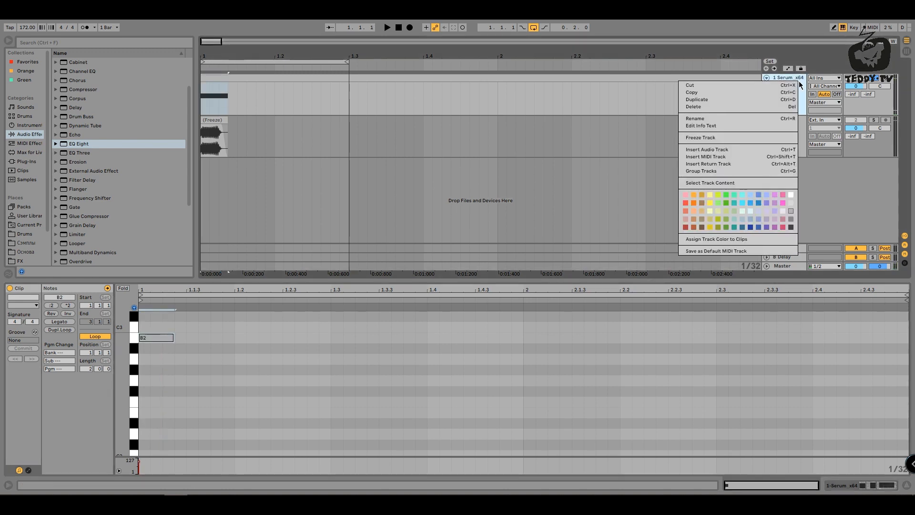
left_click(752, 139)
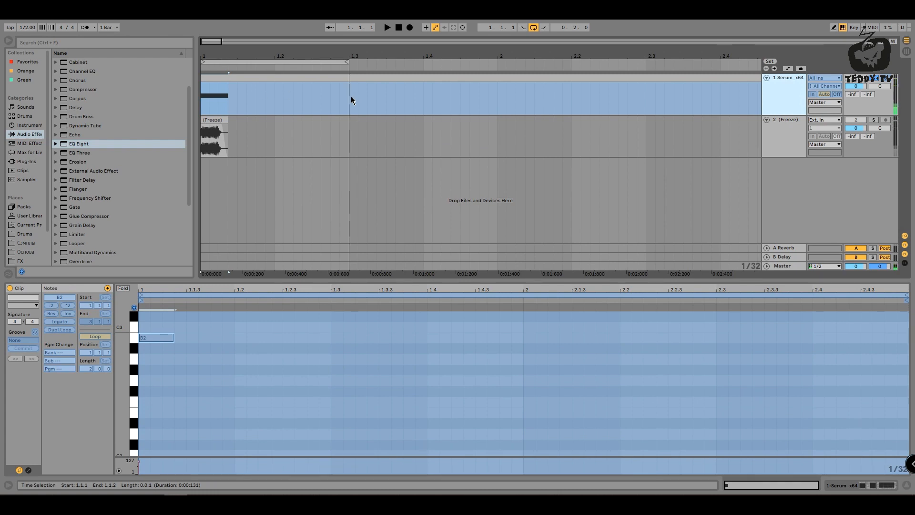
left_click_drag(242, 100, 300, 138)
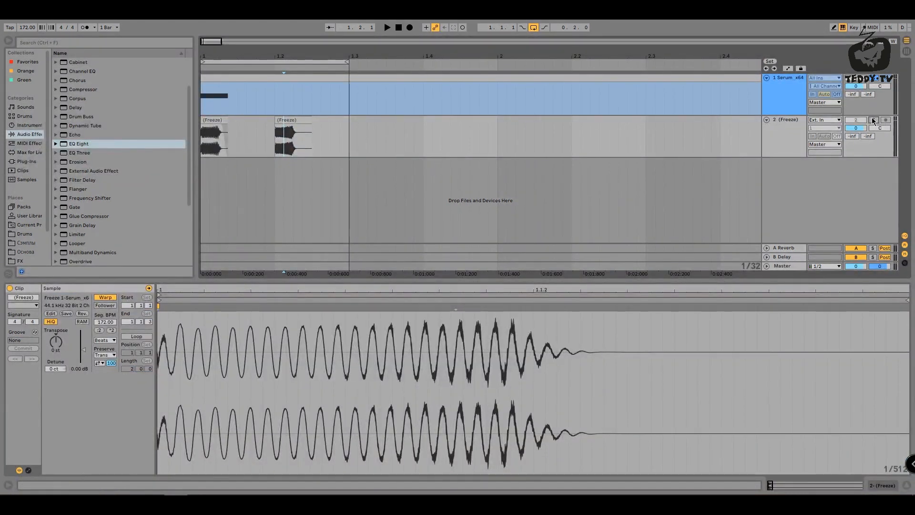
Step: Play the new frozen clip with the audio track soloed, move it to beat 1.3, and turn the solo off
key("space")
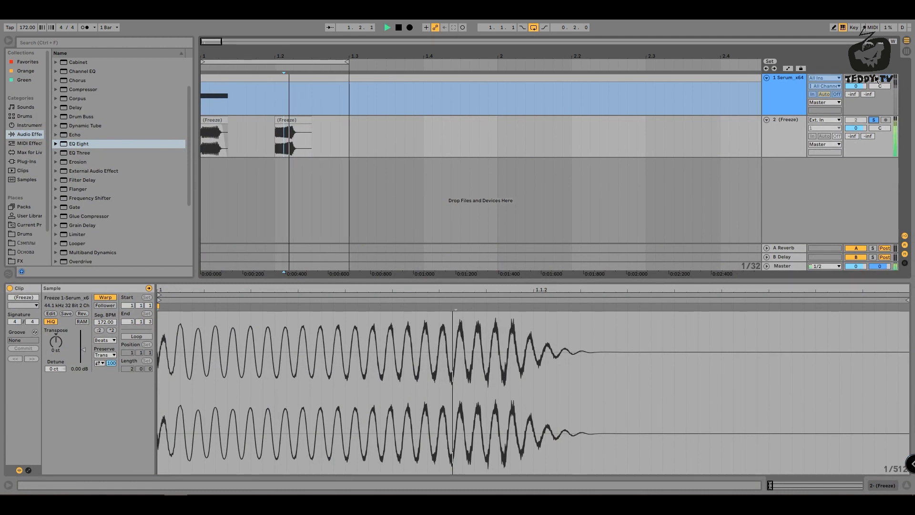
left_click_drag(297, 130, 376, 128)
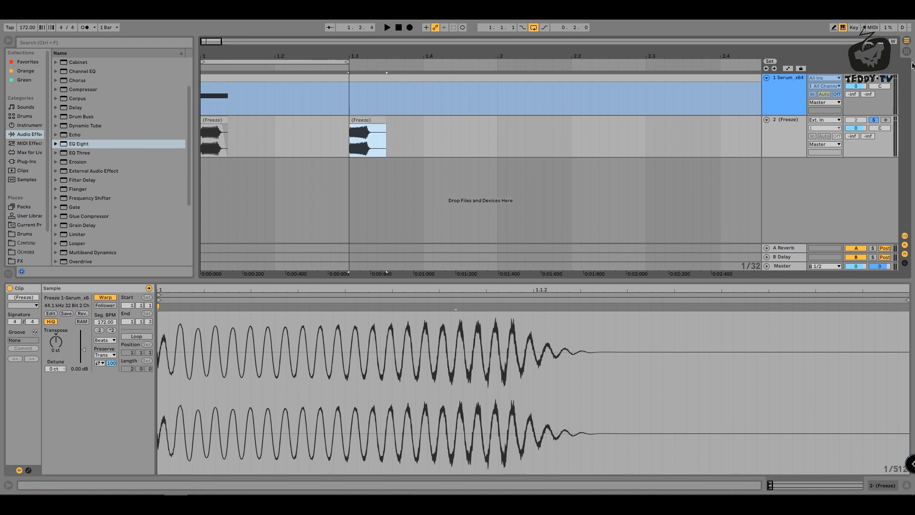
left_click(873, 120)
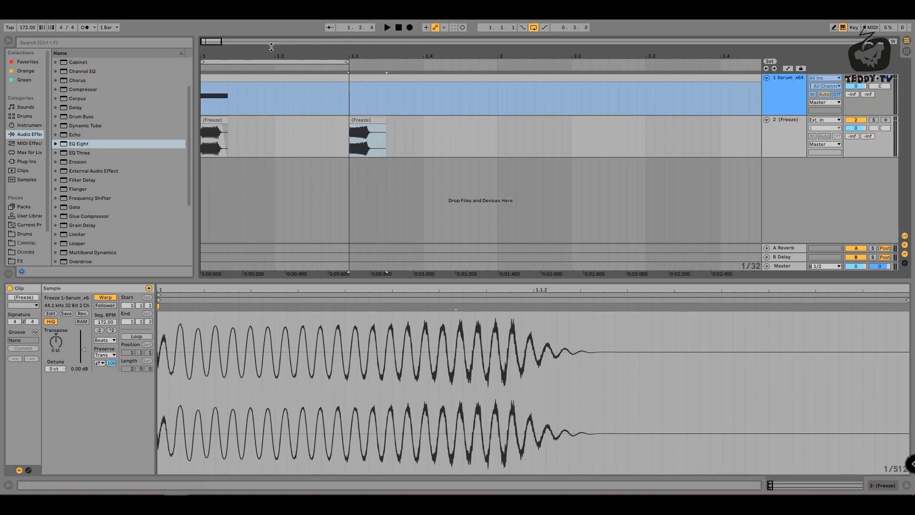
left_click_drag(263, 51, 262, 22)
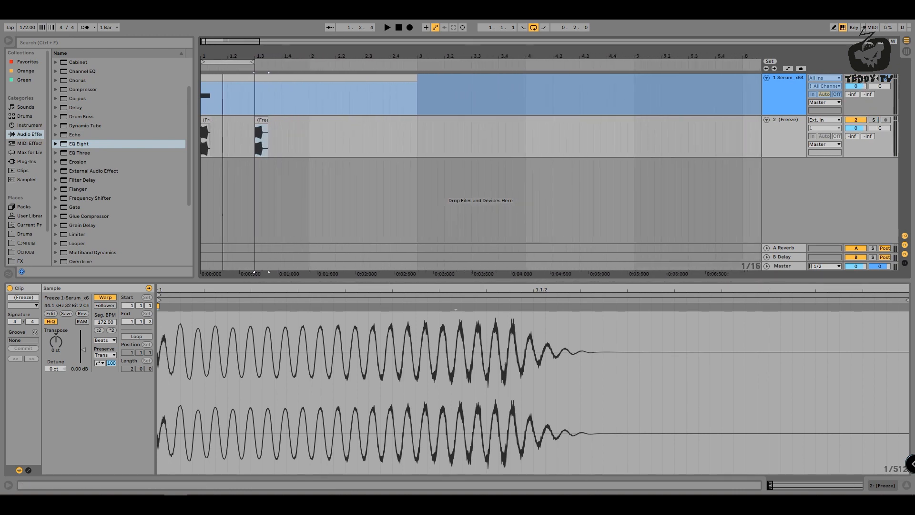
Step: Search the plug-ins for "add", load Addictive Drums 2 x64 on a new MIDI track, and dismiss its location warnings
left_click(27, 162)
left_click(53, 42)
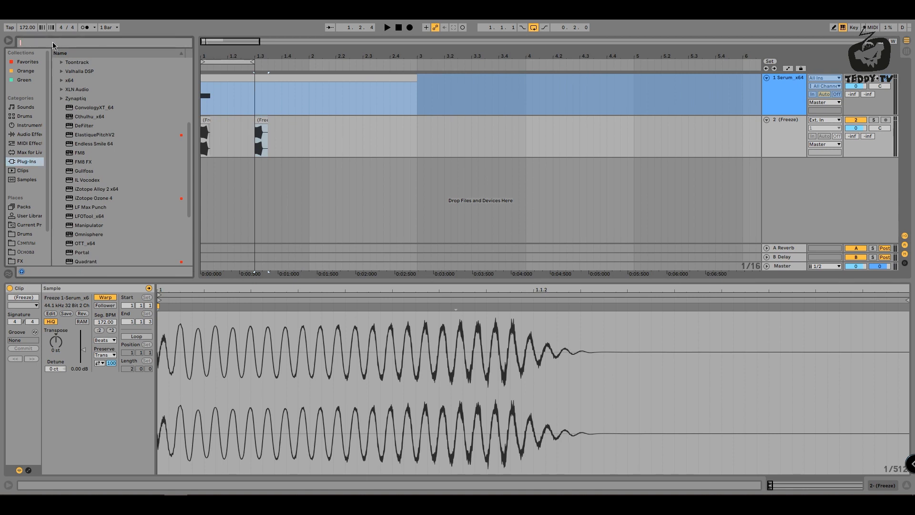
type("add")
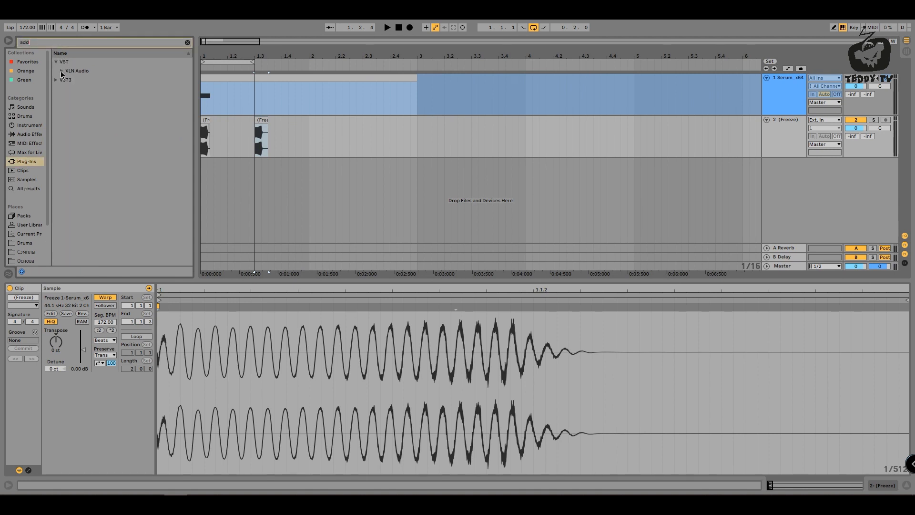
left_click(62, 71)
left_click(67, 83)
left_click_drag(86, 88, 295, 136)
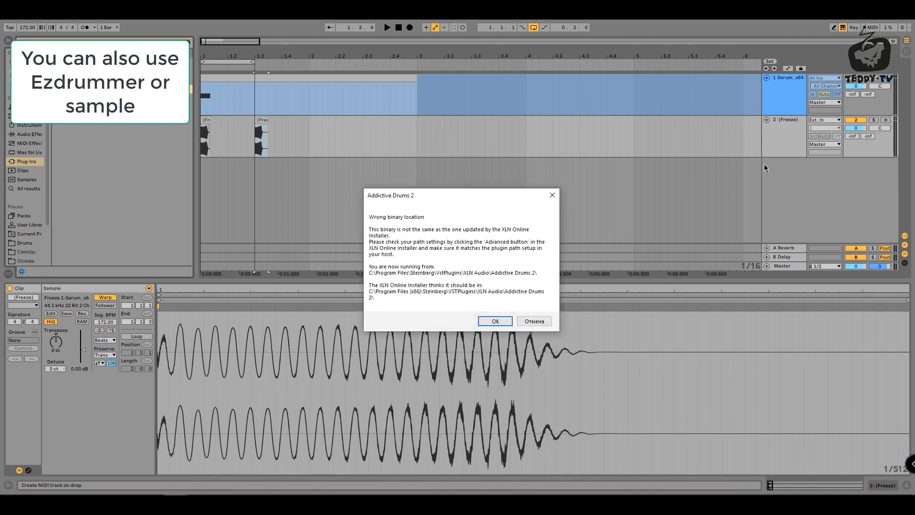
left_click(495, 321)
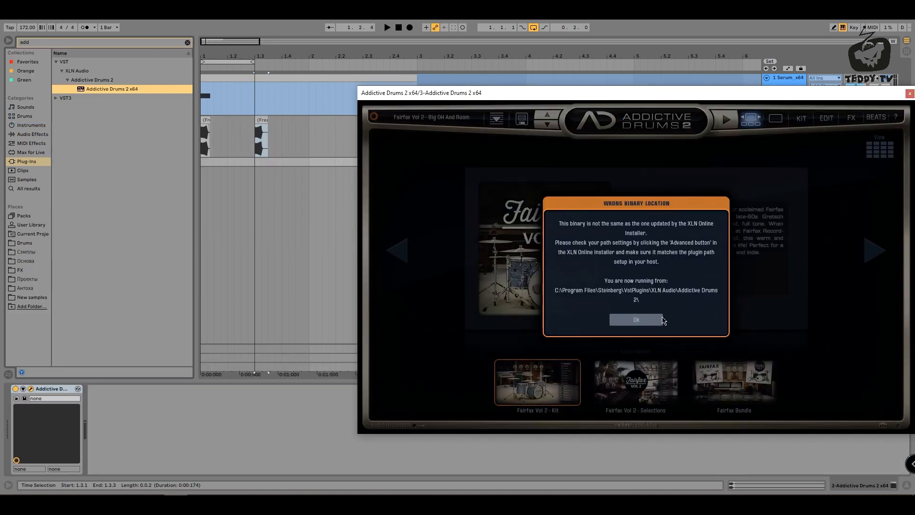
left_click(659, 322)
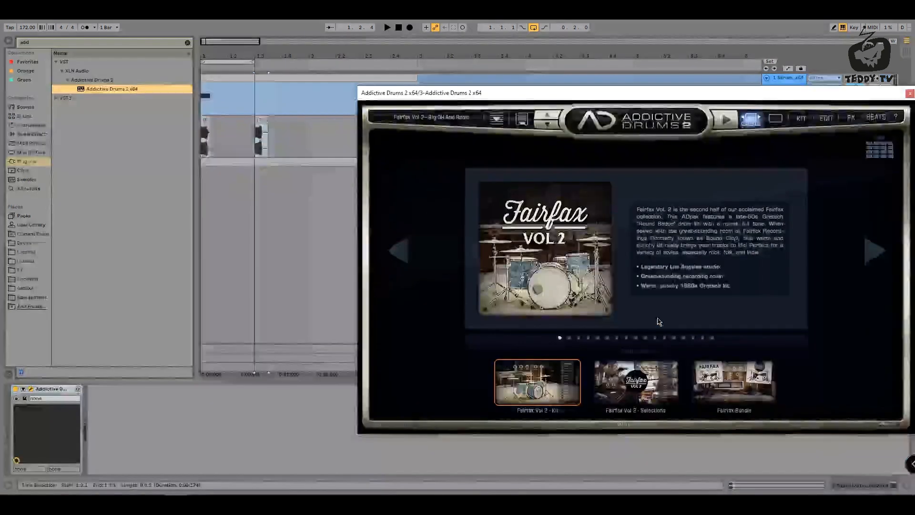
Step: Clear the plug-in search, list the audio effects, and move the Addictive Drums window clear of the tracks
left_click_drag(723, 92, 628, 144)
left_click(187, 42)
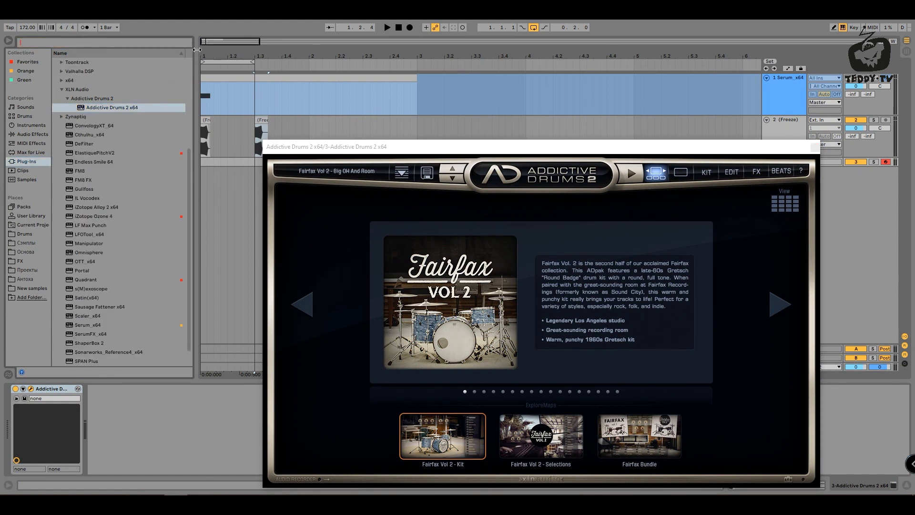
left_click(31, 153)
left_click(32, 134)
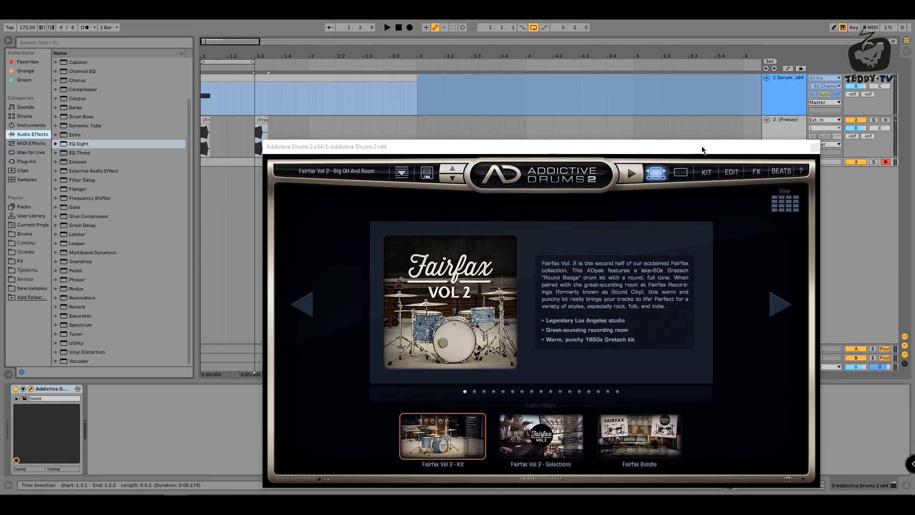
left_click_drag(702, 150, 589, 161)
left_click_drag(289, 166, 307, 250)
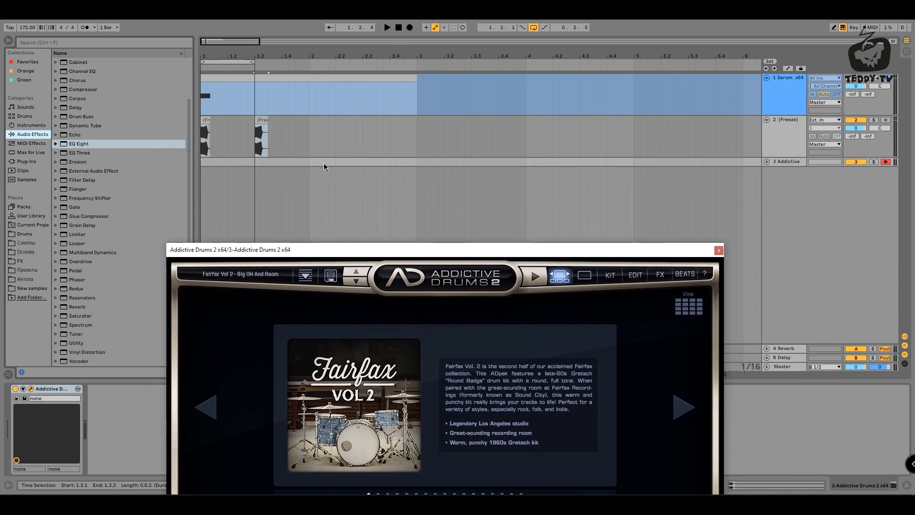
Step: Place the Addictive Drums track directly below Serum, then copy the Serum MIDI clip onto it and play it briefly
mouse_move(790, 162)
left_mouse_down()
mouse_move(789, 125)
mouse_move(784, 172)
left_mouse_up()
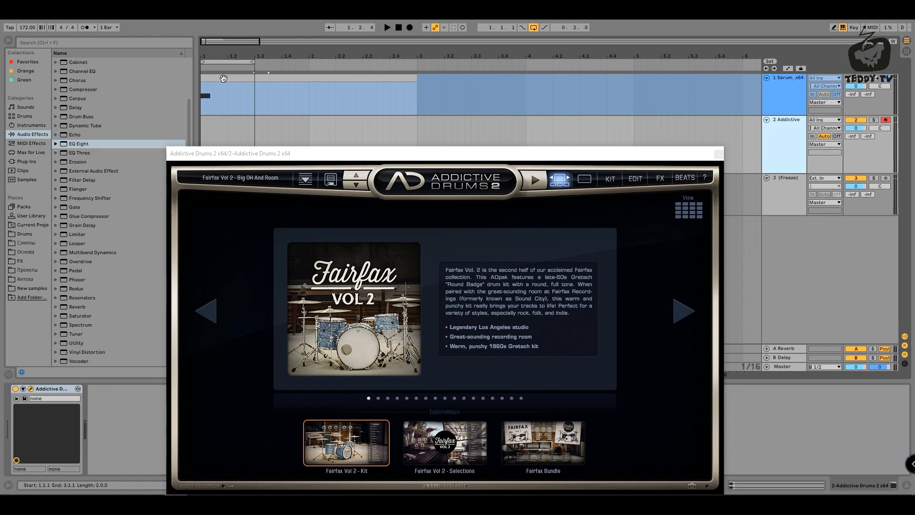
left_click(235, 133, "shift")
key("space")
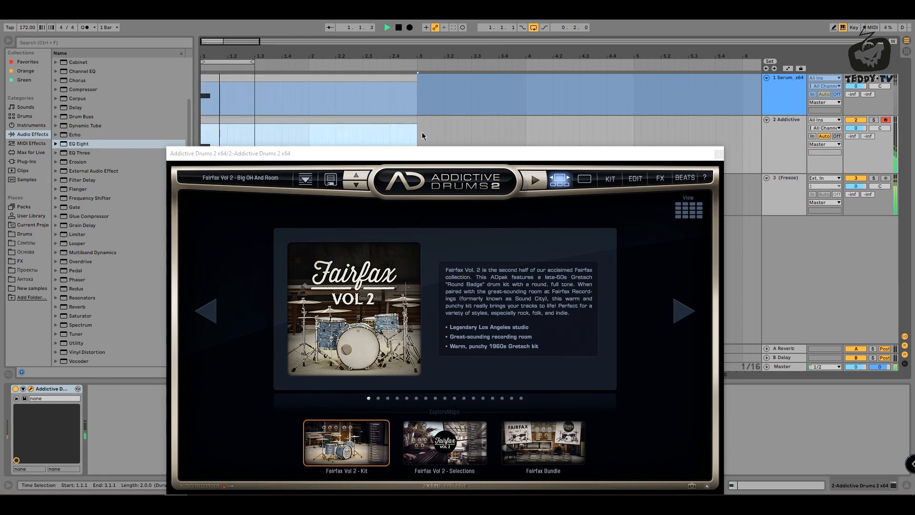
left_click_drag(276, 156, 492, 79)
key("space")
Step: Open the copied clip on the drum track and lower its note to D1, auditioning pitches along the way
double_click(223, 121)
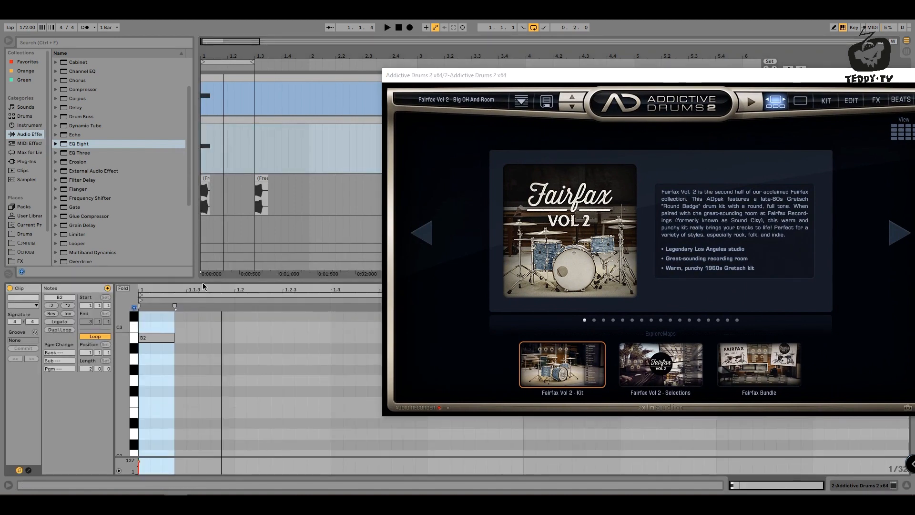
key("space")
left_click_drag(158, 337, 157, 419)
key("space")
left_click_drag(154, 453, 160, 386)
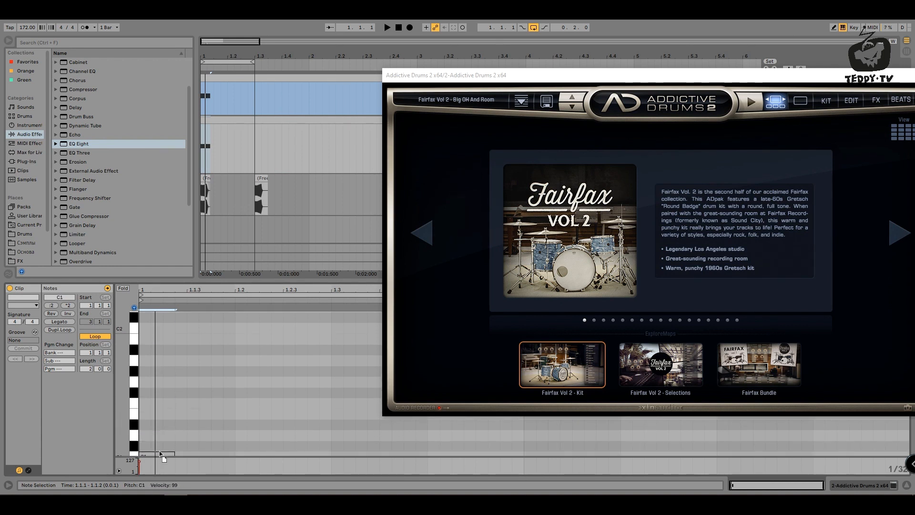
left_click_drag(164, 432, 167, 420)
left_click_drag(165, 370, 166, 394)
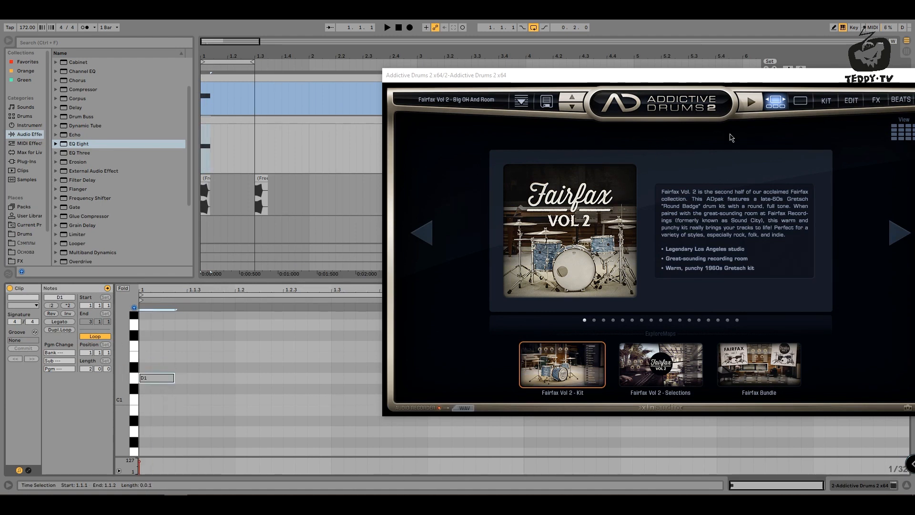
Step: Reposition the Addictive Drums window to uncover the track controls and open the Fairfax Vol 2 kit's preset page
left_click_drag(756, 72, 581, 65)
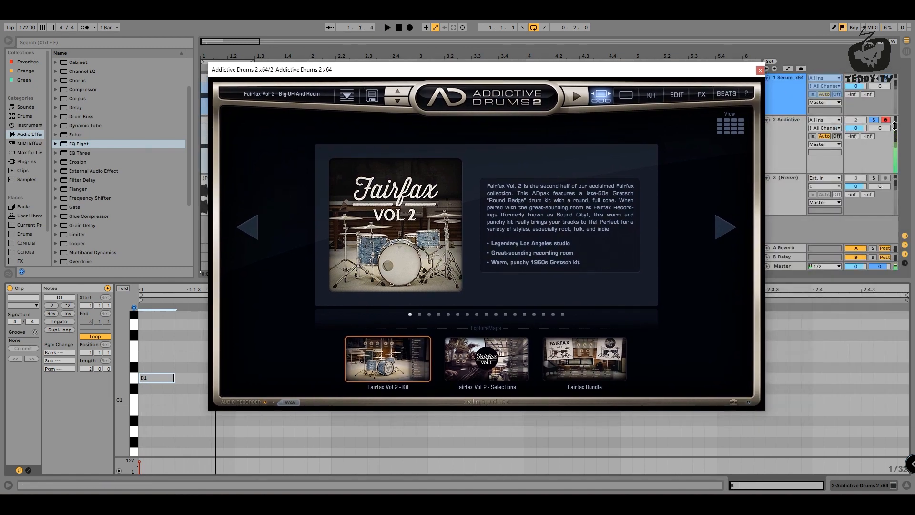
left_click(652, 95)
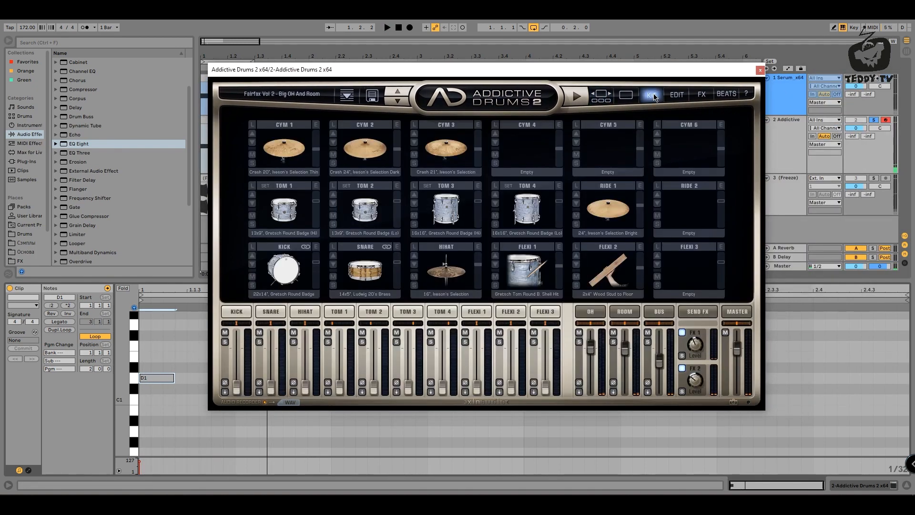
left_click(624, 97)
Step: Audition the Fairfax Vol 2 presets Chew Back, Neutral Ambience, Faxer 2, Bombay Big, Saltest Thrill, Fairly Dry and Dry Room
left_click(662, 150)
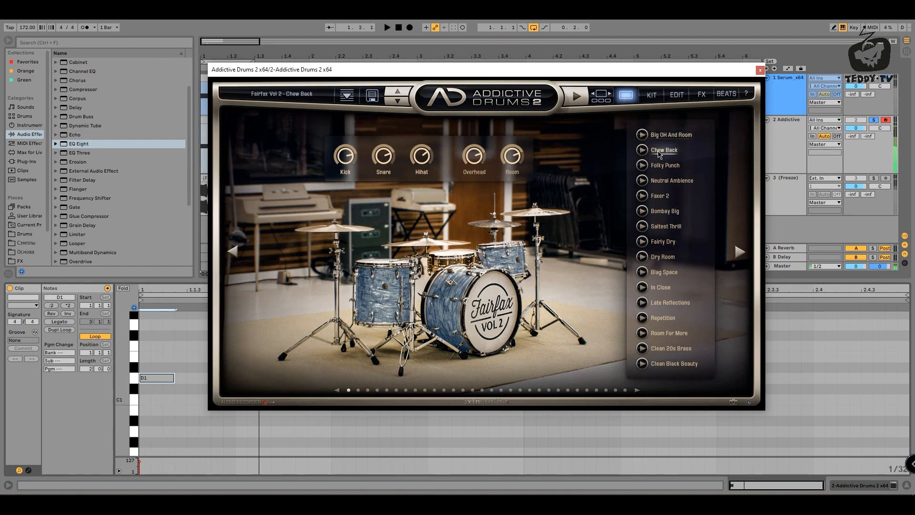
left_click(672, 180)
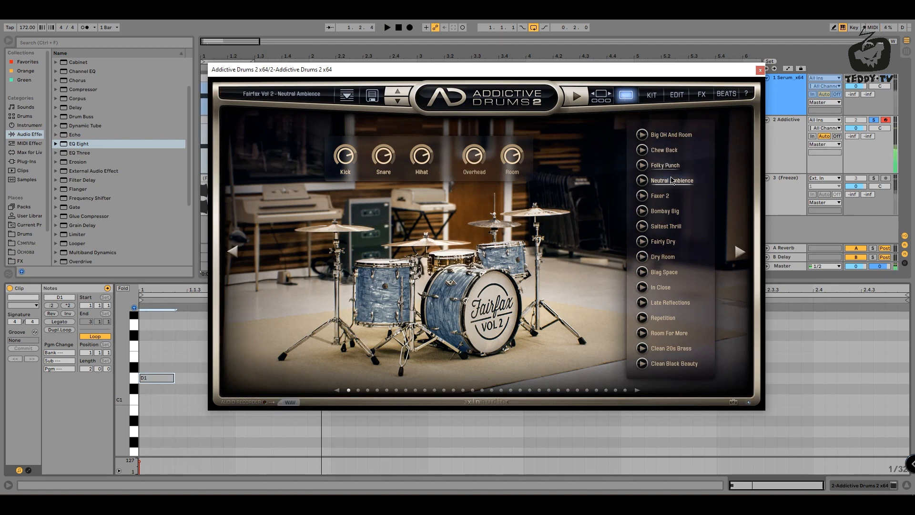
left_click(664, 196)
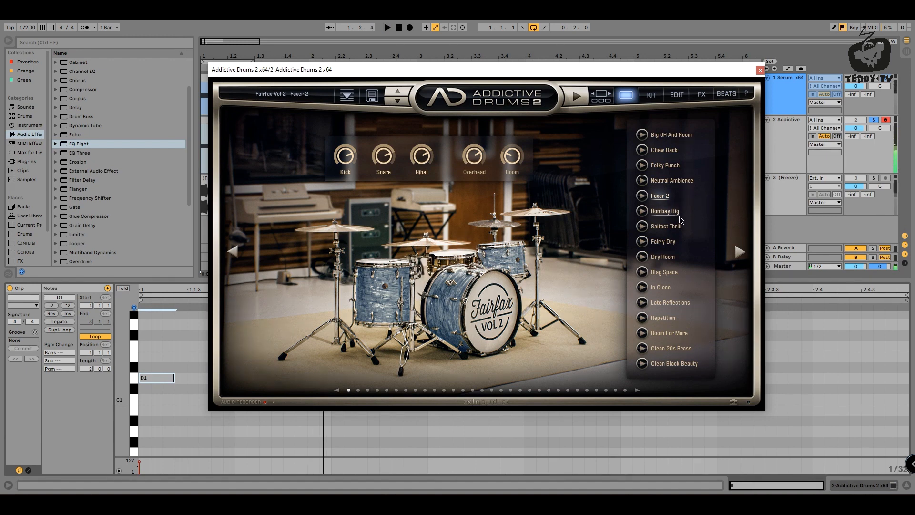
left_click(676, 213)
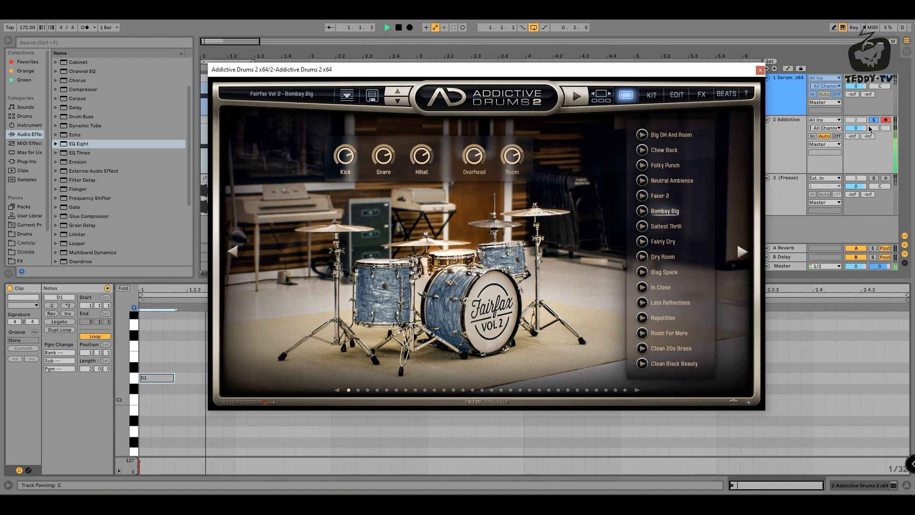
left_click(666, 225)
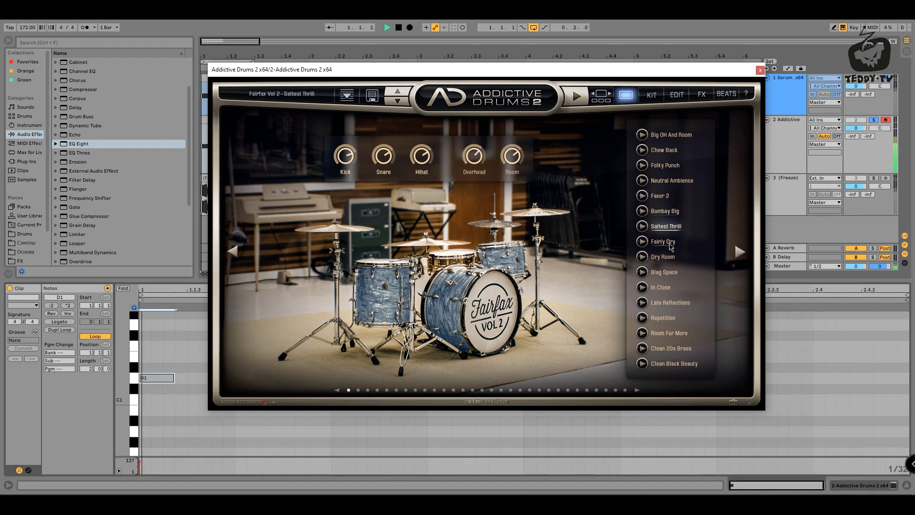
left_click(670, 244)
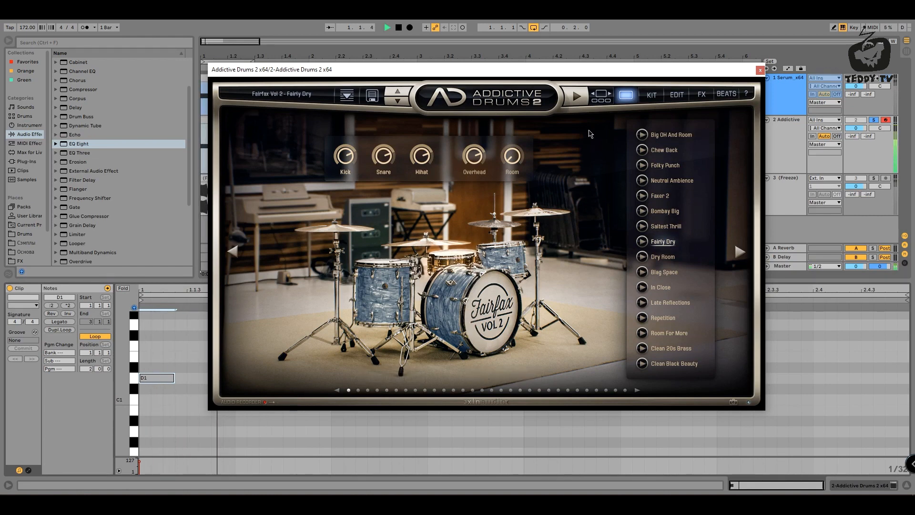
left_click(664, 257)
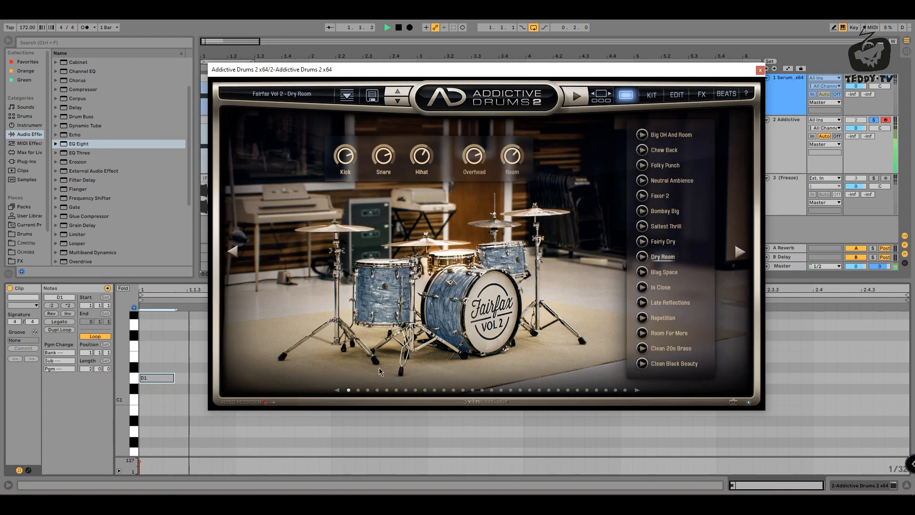
Step: Audition the Fairfax Vol 1, Fairfax Bundle and Vintage Dry kits during playback, ending on Black Velvet with the Crisp With Plate preset
left_click(368, 389)
left_click(370, 390)
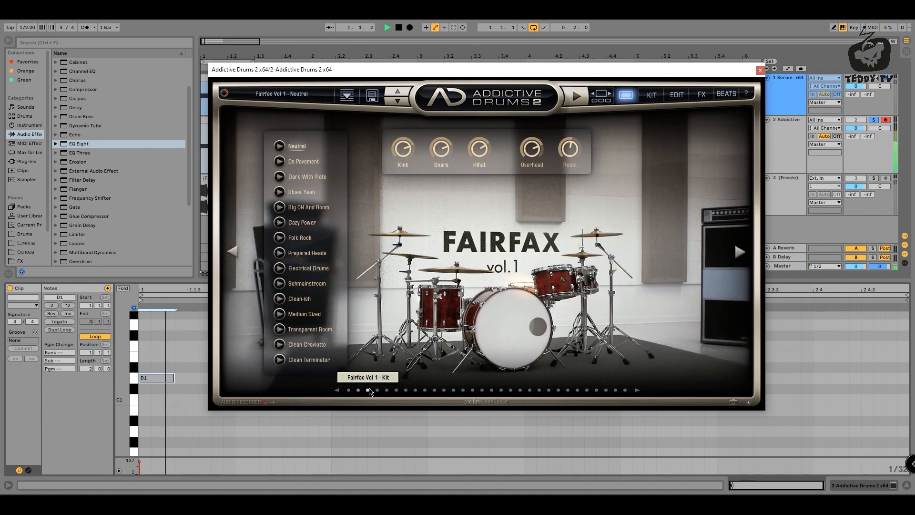
left_click(376, 391)
left_click(386, 390)
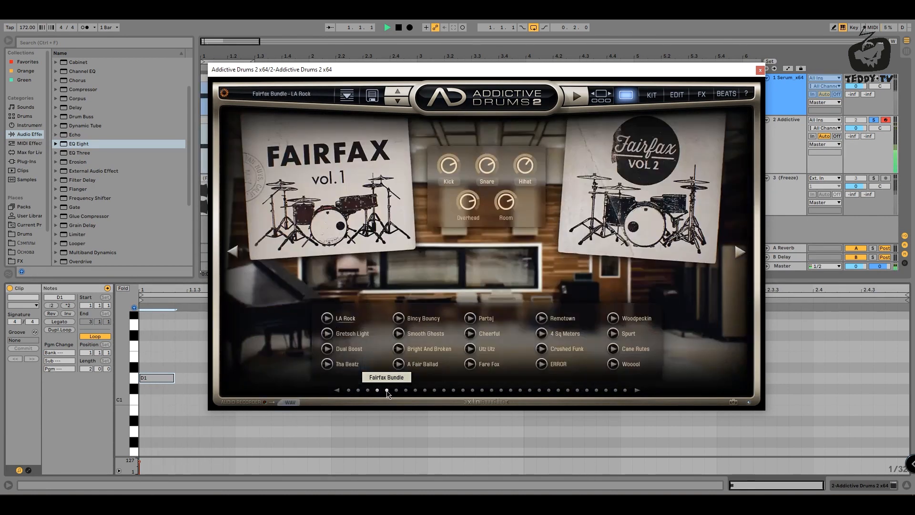
left_click(397, 390)
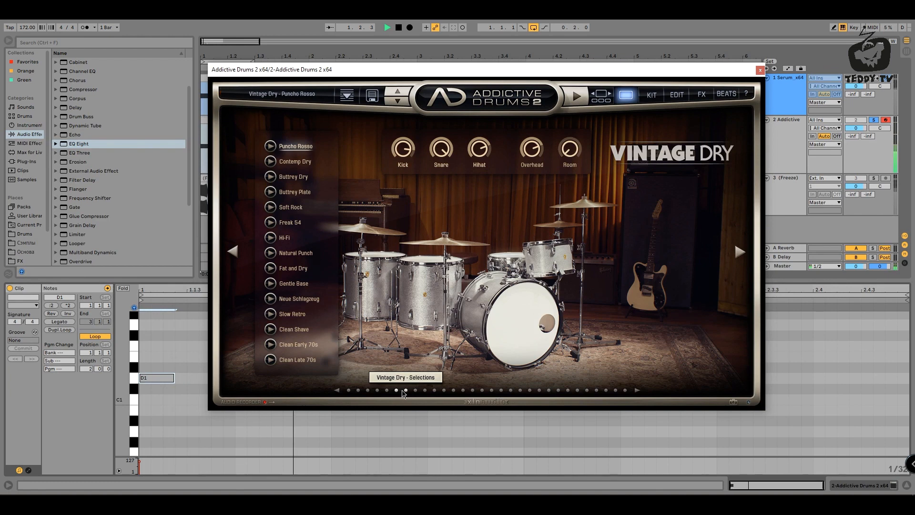
left_click(406, 391)
left_click(416, 391)
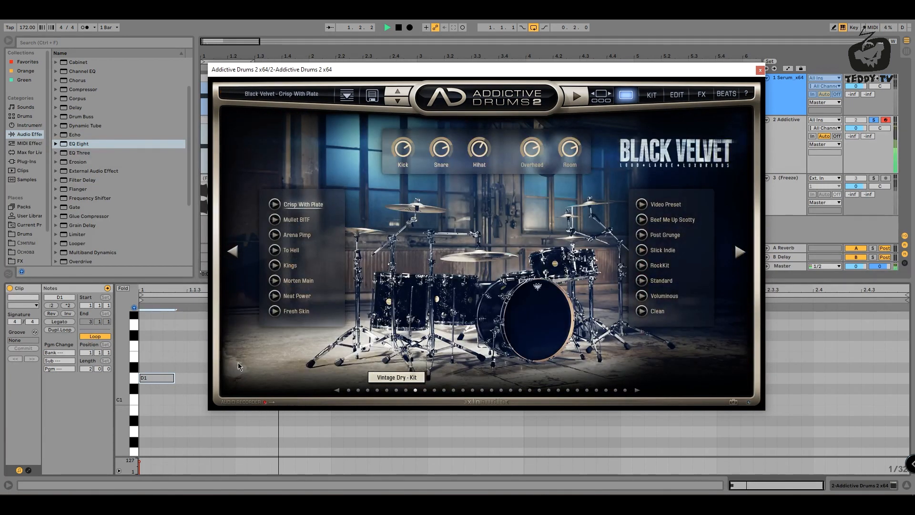
Step: Audition the Black Velvet selections with BIG OH And Room, and the Session Percussion pages up to the Oldschool Perc preset
left_click(426, 391)
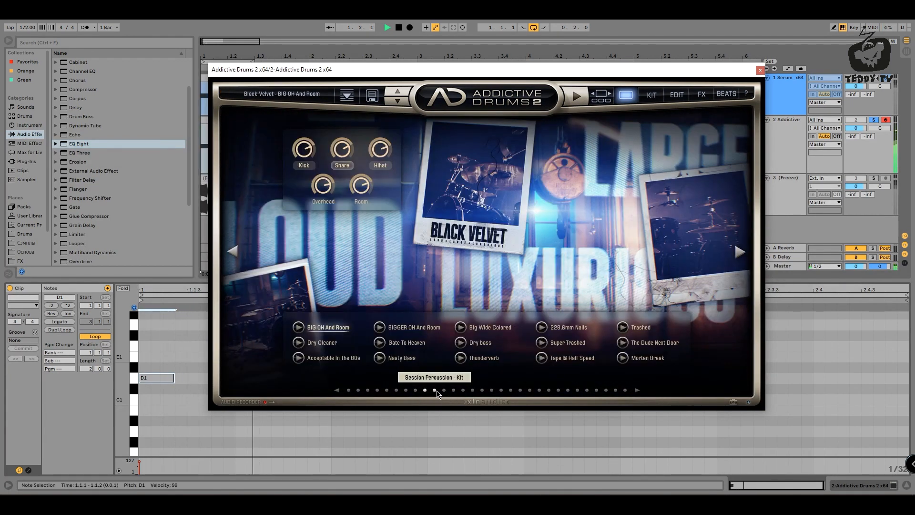
left_click(434, 390)
left_click(444, 391)
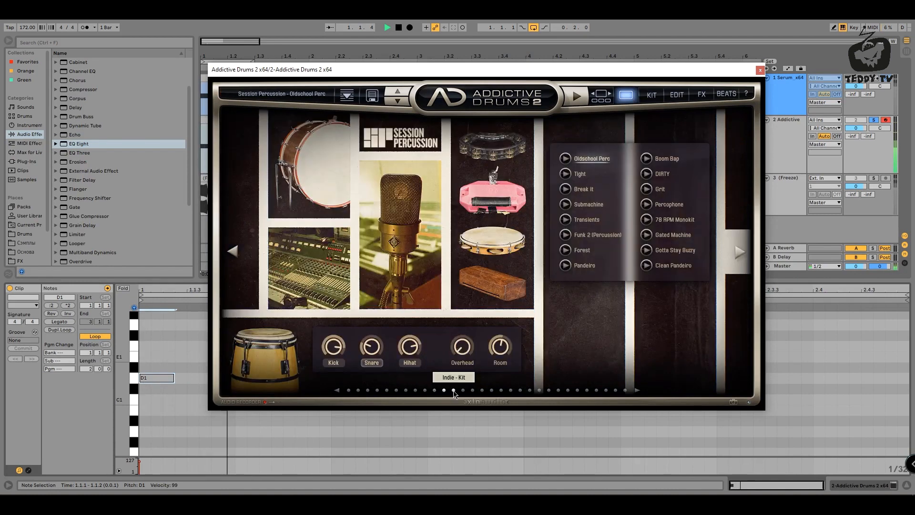
Step: Lower the drum clip's note to C#1 and stretch it to about one beat, reopening the Addictive Drums window when finished
left_click(760, 70)
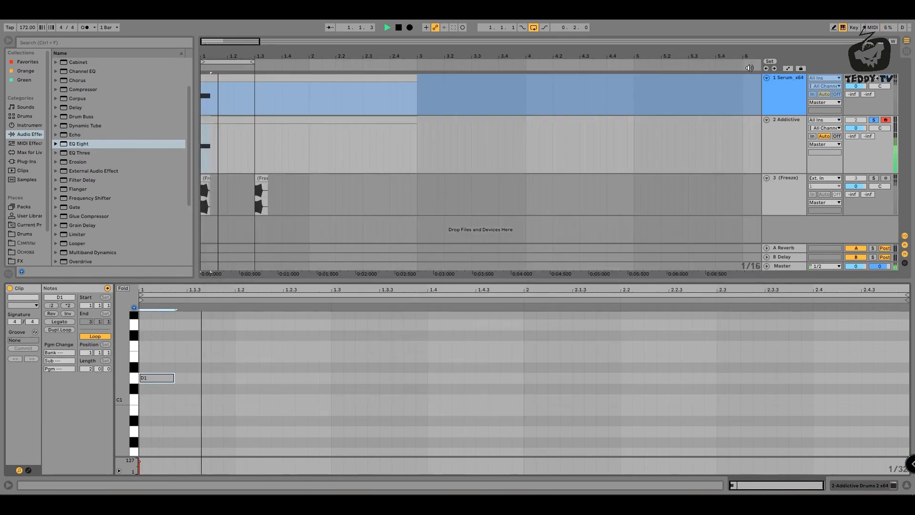
mouse_move(173, 378)
left_mouse_down()
mouse_move(259, 378)
mouse_move(190, 365)
mouse_move(193, 328)
mouse_move(188, 402)
mouse_move(186, 380)
mouse_move(186, 392)
left_mouse_up()
key("space")
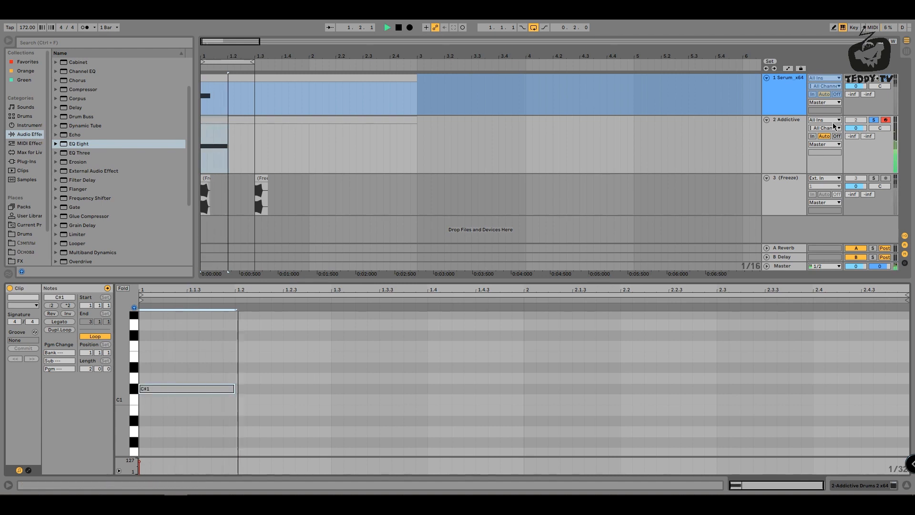
key("shift+Tab")
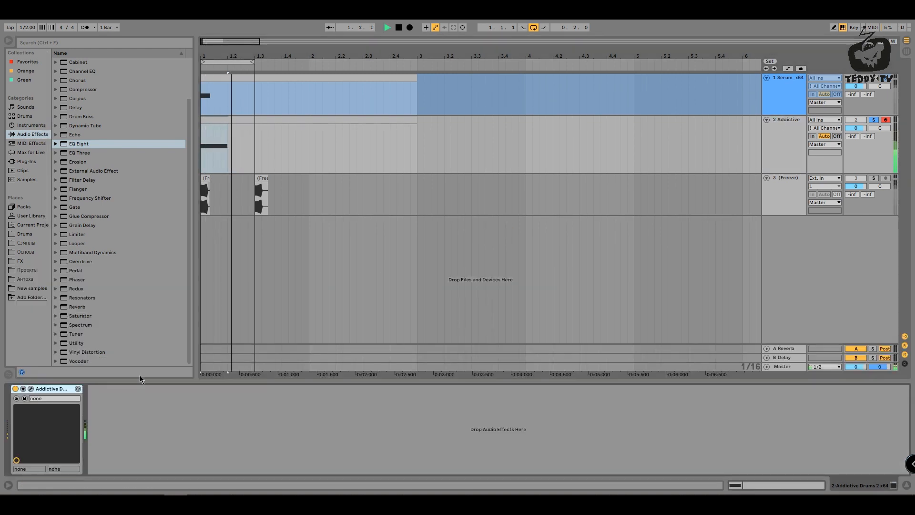
key("space")
left_click(30, 388)
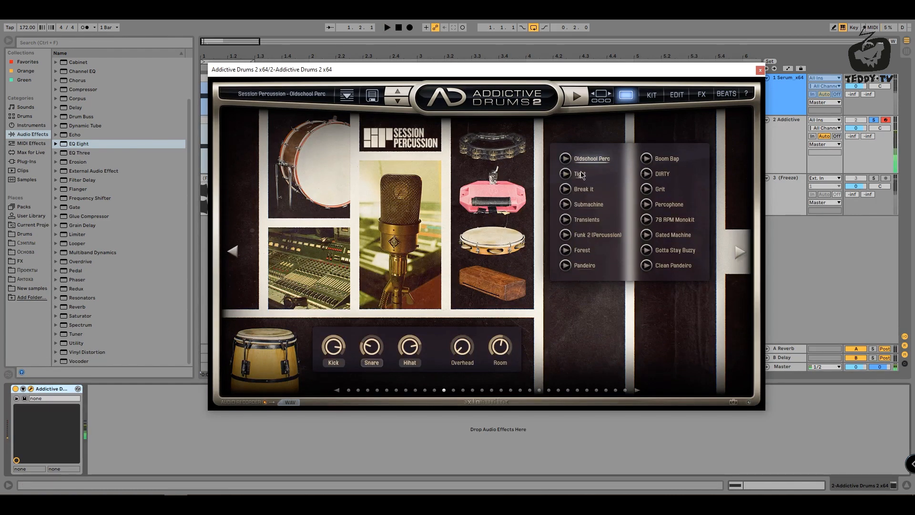
Step: Audition the Session Percussion presets Tight, Break it, Submachine, Transients, Funk 2 (Percussion), Forest and Boom Bap during playback
left_click(581, 174)
left_click(586, 193)
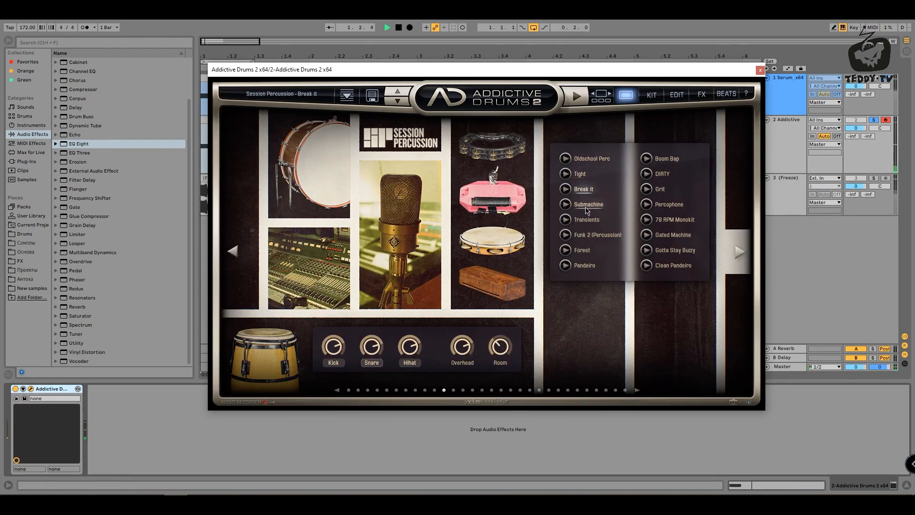
left_click(587, 210)
left_click(588, 221)
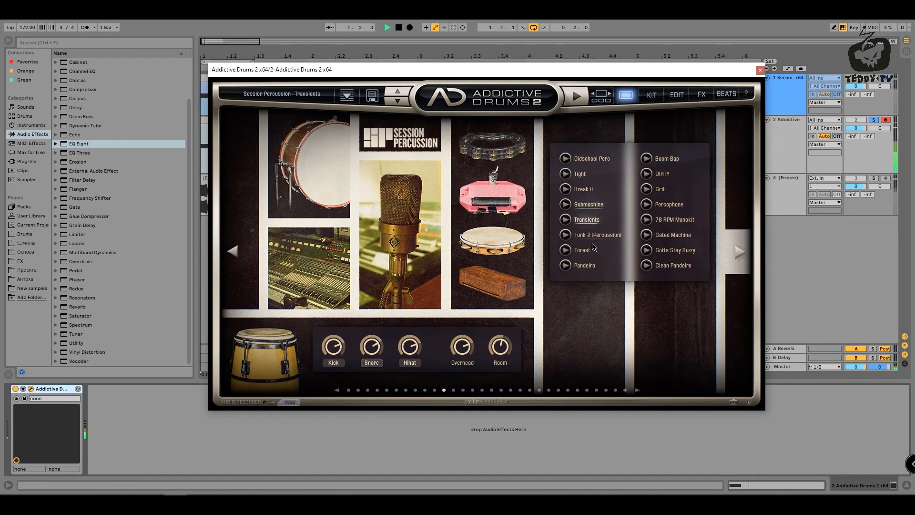
left_click(593, 240)
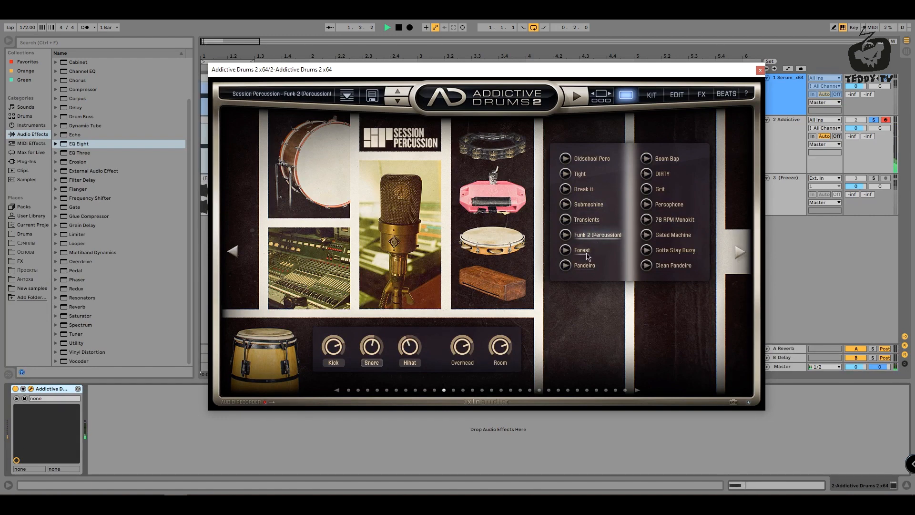
left_click(586, 255)
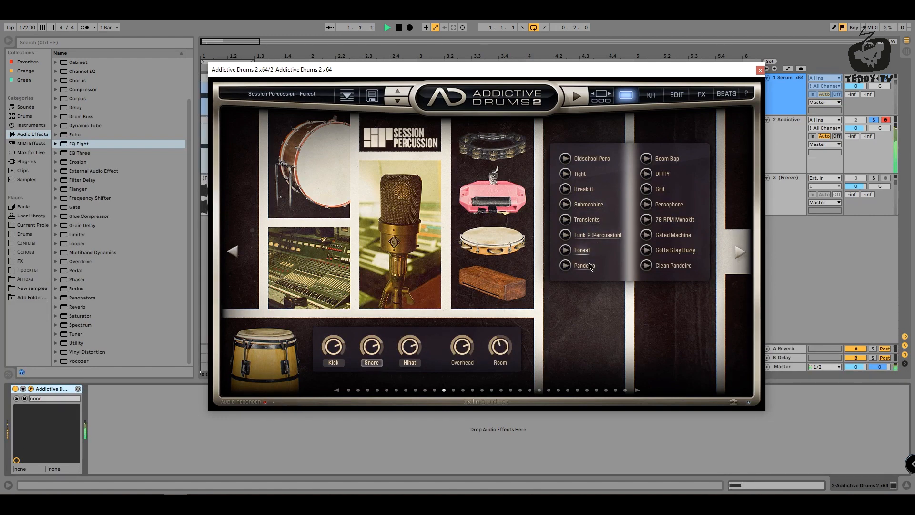
left_click(667, 160)
Step: Browse the Indie kit and its selections page, trying nearby presets and settling on Close Up
left_click(452, 391)
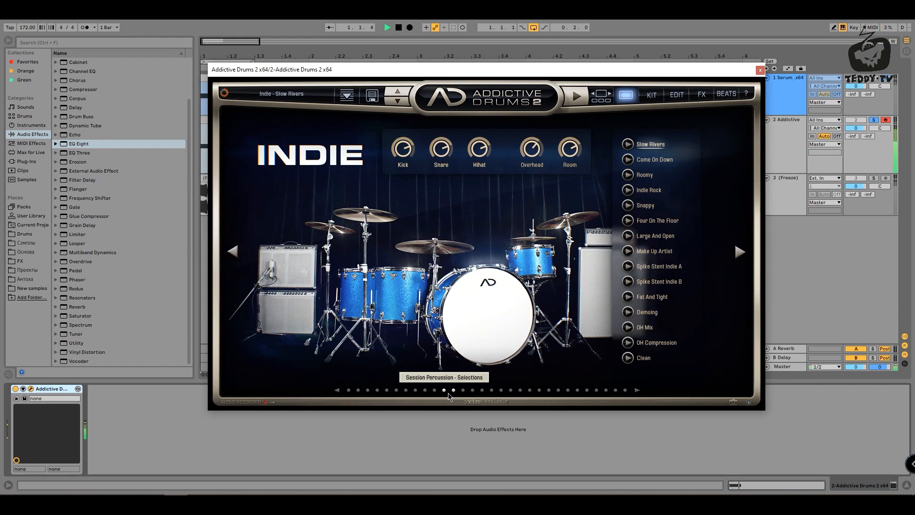
left_click(462, 390)
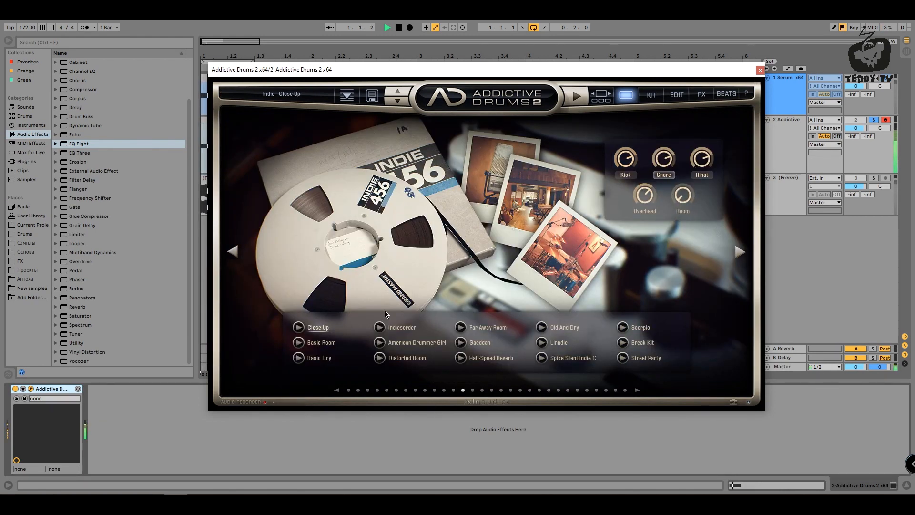
left_click(324, 344)
left_click(325, 361)
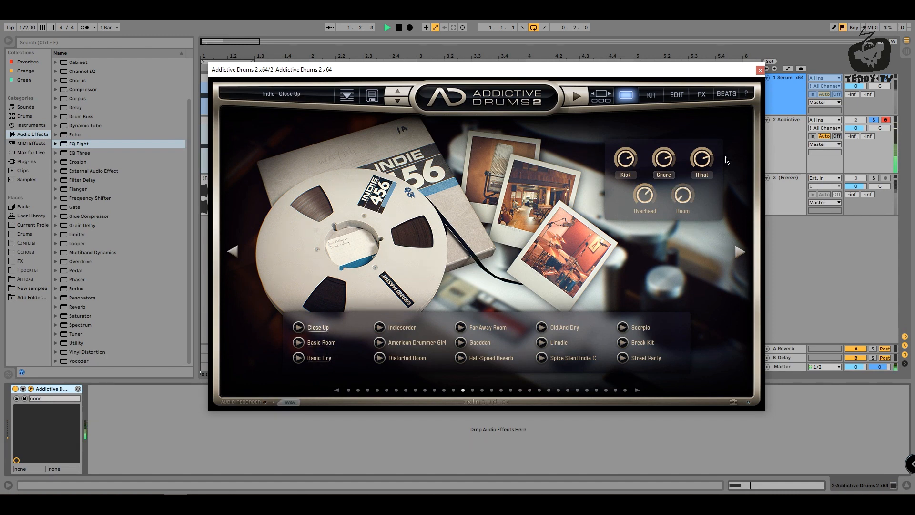
Step: Open the kit's editing page, select the snare channel and raise its fader almost to maximum
left_click(676, 96)
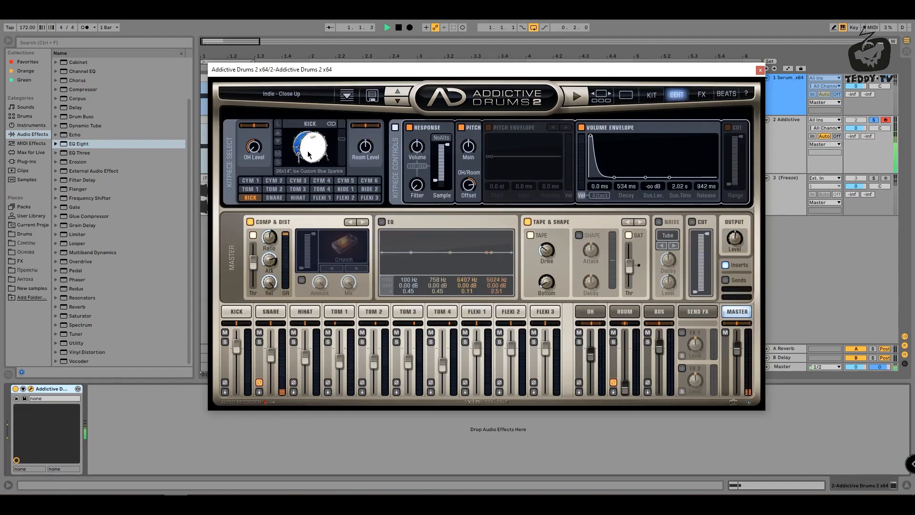
left_click(271, 311)
key("space")
left_click_drag(270, 358, 273, 336)
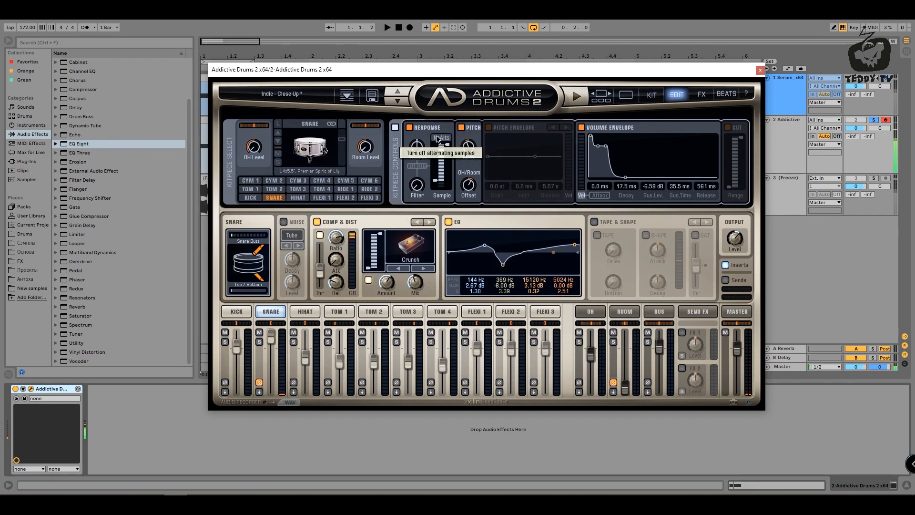
Step: Turn off the snare's Response section and experiment with its Pitch section and main pitch during playback
left_click(408, 127)
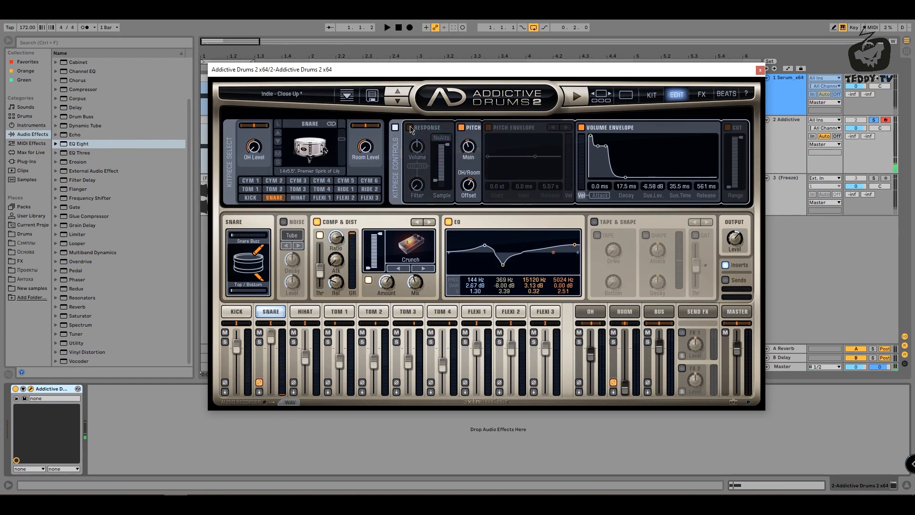
left_click(461, 128)
left_click(461, 127)
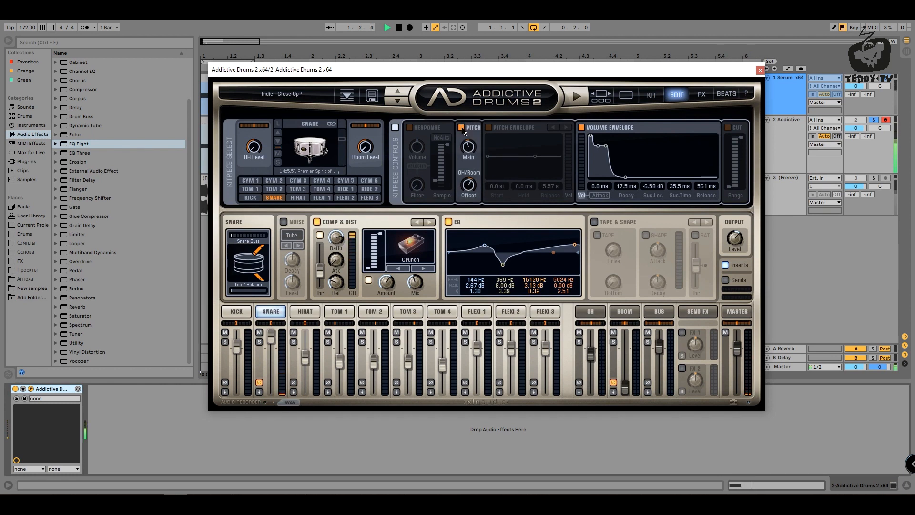
left_click_drag(467, 149, 478, 125)
key("space")
Step: Compare the snare with EQ and compression bypassed, then set its EQ to 5.32 dB at 13040 Hz and 1.45 dB at 147 Hz
left_click(448, 222)
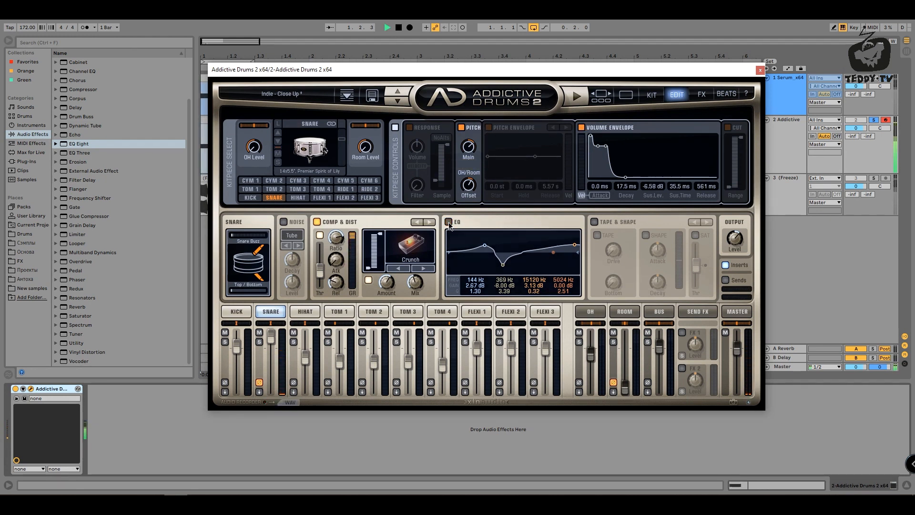
left_click(316, 223)
left_click(315, 222)
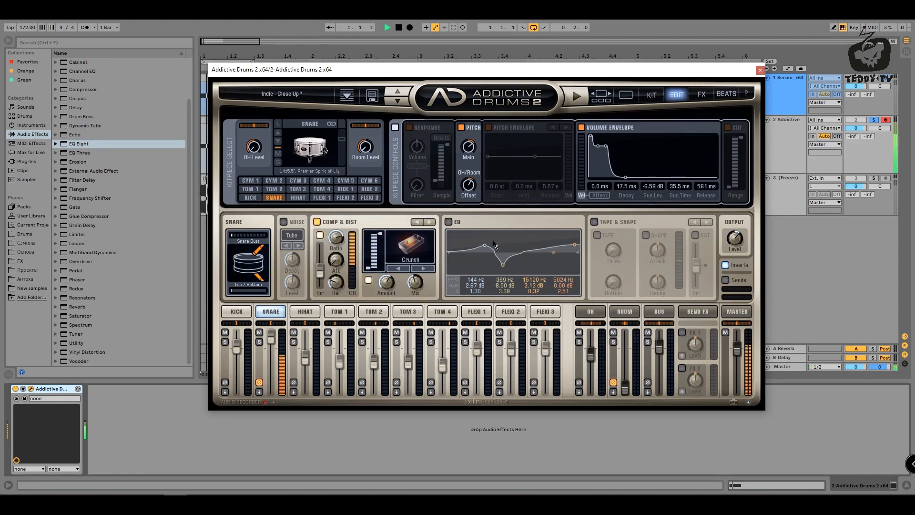
left_click(448, 222)
left_click_drag(572, 247, 570, 243)
left_click_drag(486, 245, 490, 248)
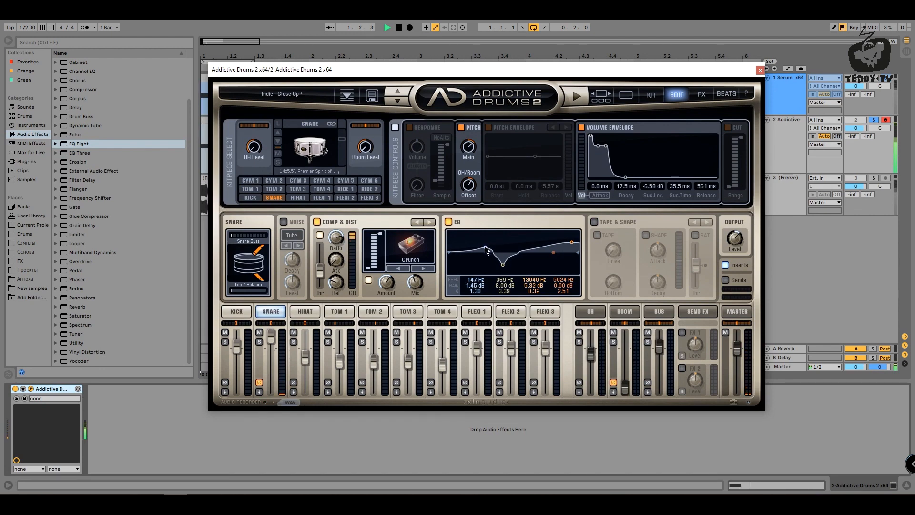
left_click(760, 70)
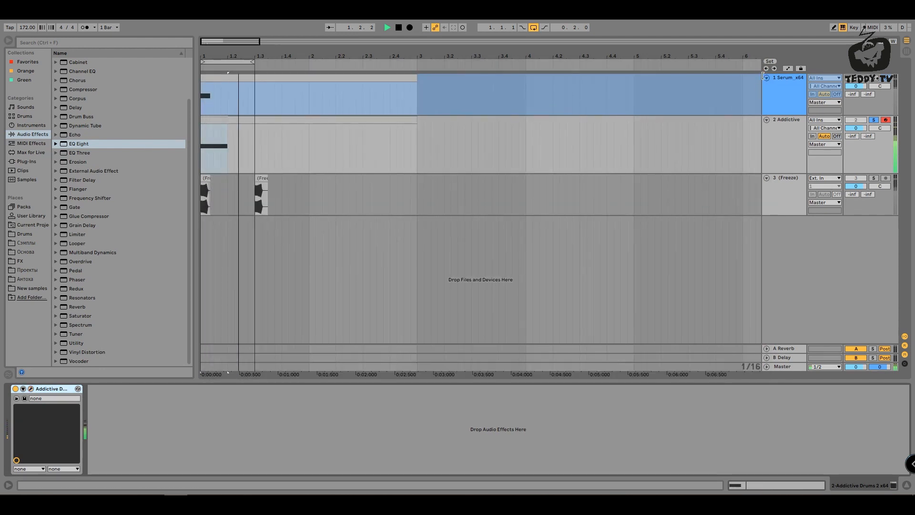
Step: Add EQ Eight after Addictive Drums and cut the low end below 346 Hz with a steep low-cut band
left_click_drag(79, 143, 194, 431)
key("space")
left_click(124, 462)
left_click(123, 406)
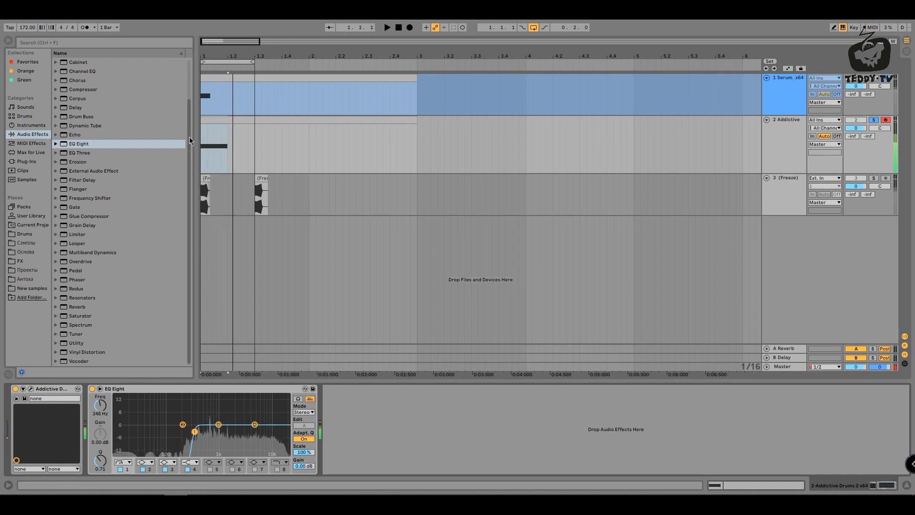
key("space")
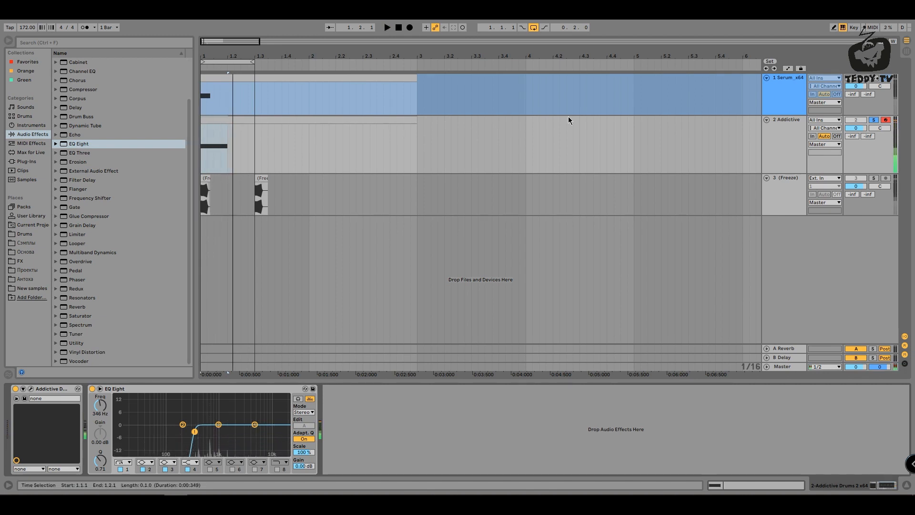
Step: Insert iZotope Trash 2 between Addictive Drums and EQ Eight and dismiss its preset manager
left_click(36, 63)
left_click_drag(102, 98, 101, 403)
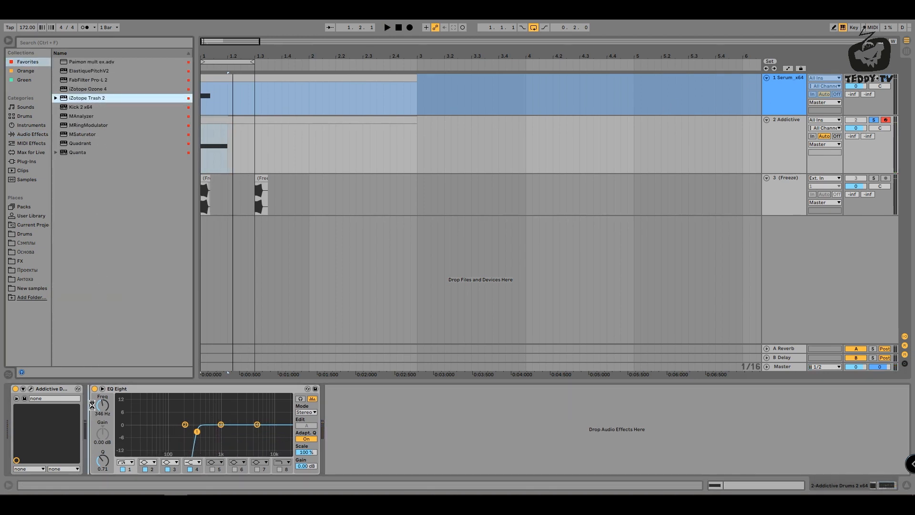
key("space")
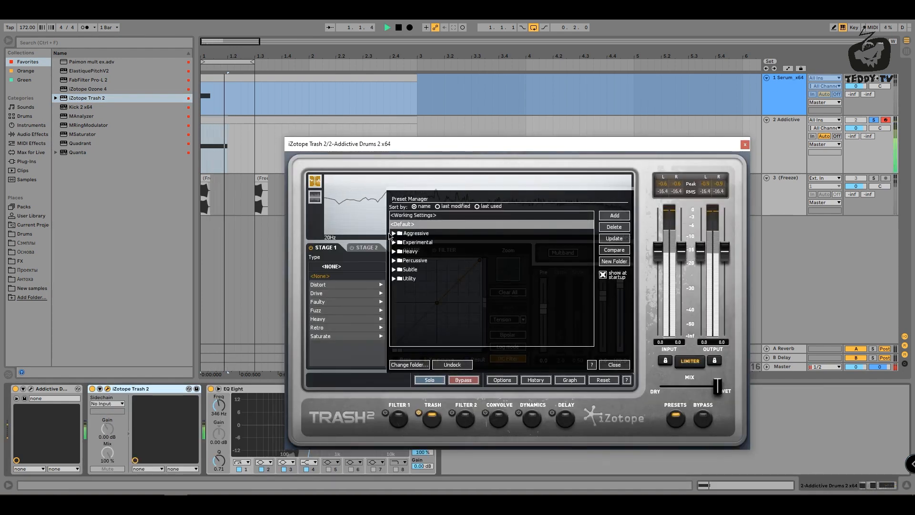
left_click(613, 365)
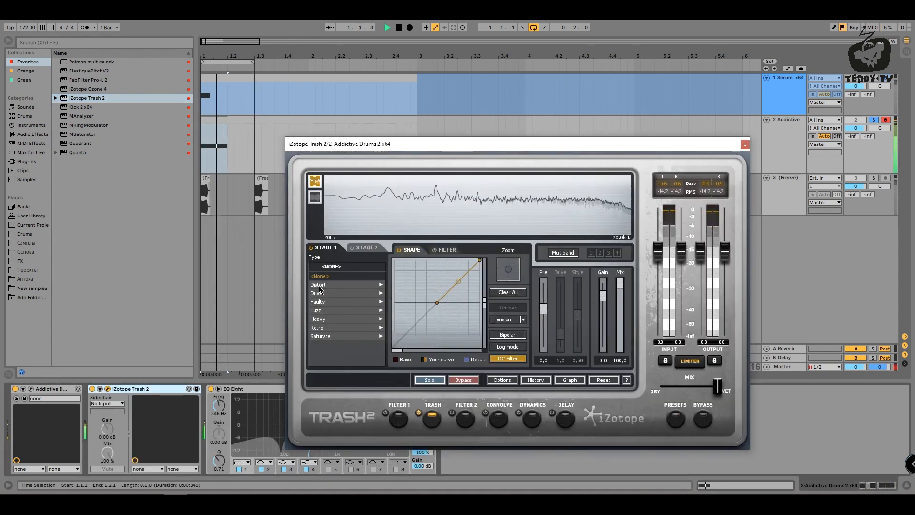
Step: Try the Distort algorithms Amp Drainer, Blues Driver and Busted in Trash 2's Stage 1, going back to Blues Driver
left_click(320, 285)
left_click(328, 277)
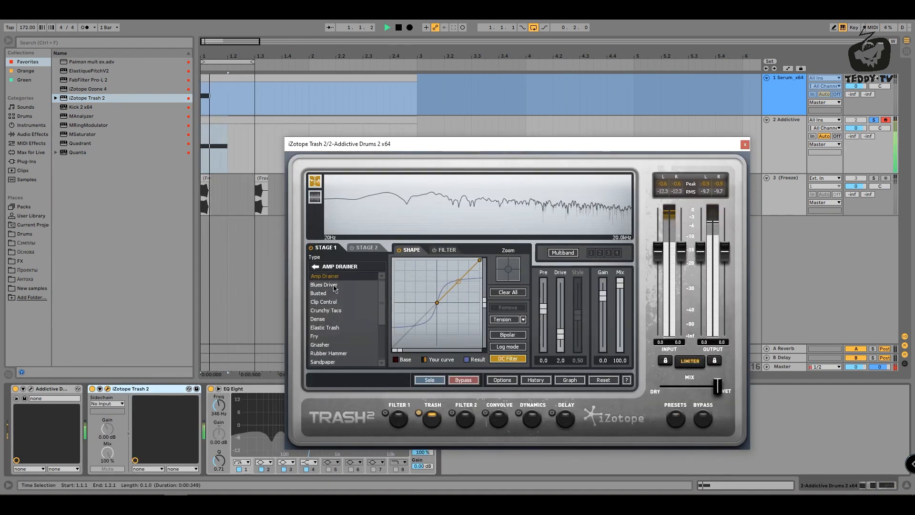
left_click(335, 286)
left_click(335, 293)
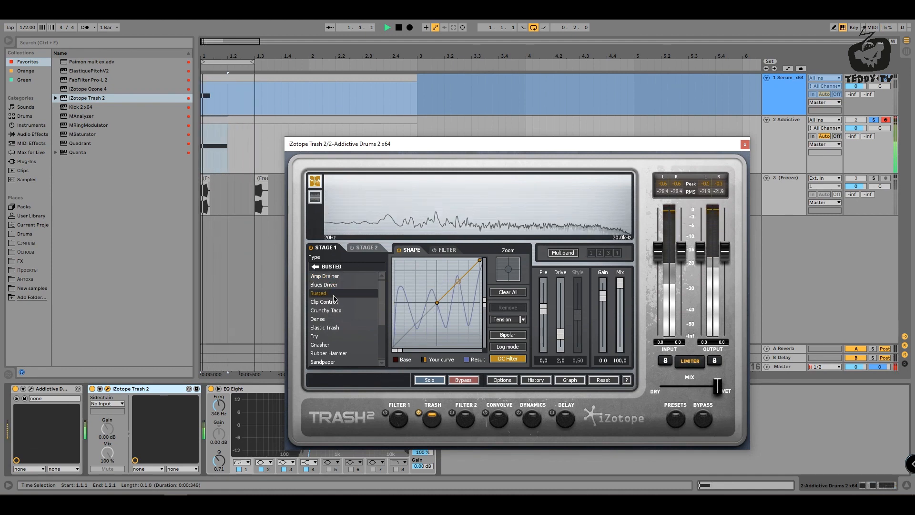
left_click(337, 285)
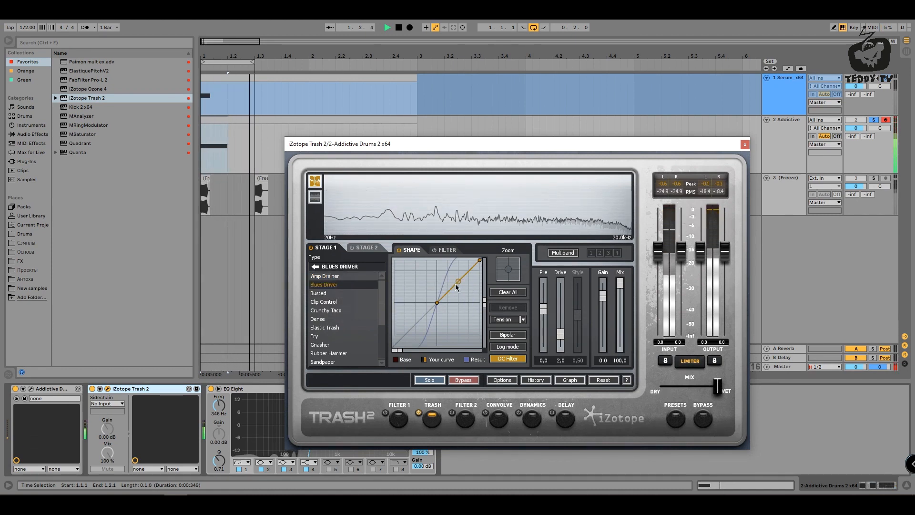
Step: Bend Trash 2's waveshaping curve upward and switch the Stage 1 algorithm to Clip Control
left_click_drag(459, 284, 456, 276)
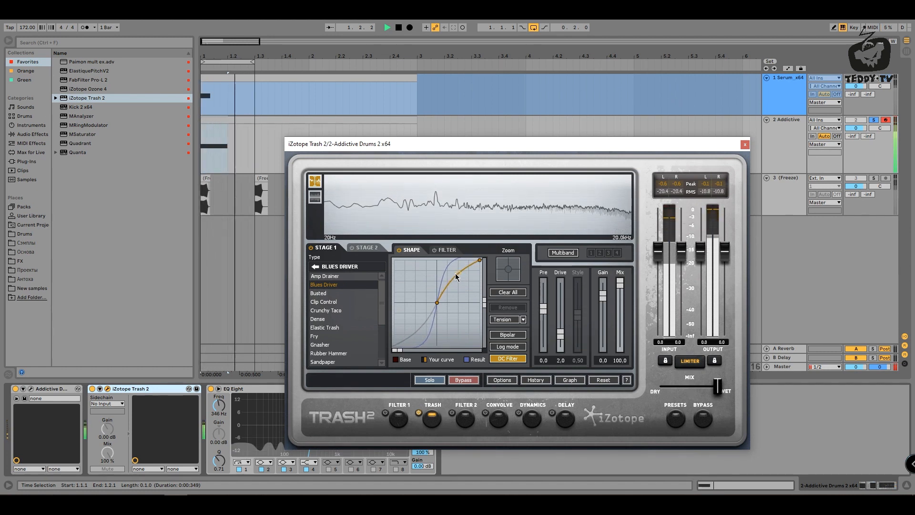
left_click(335, 303)
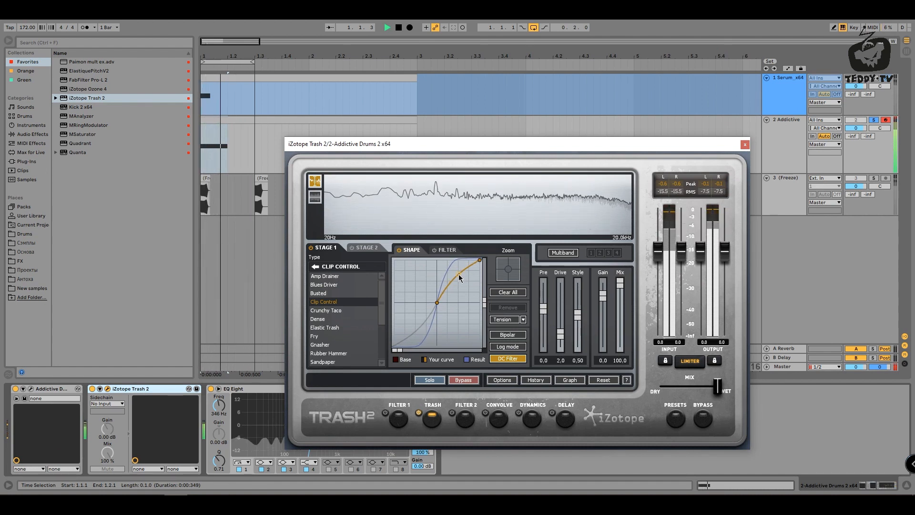
left_click(744, 145)
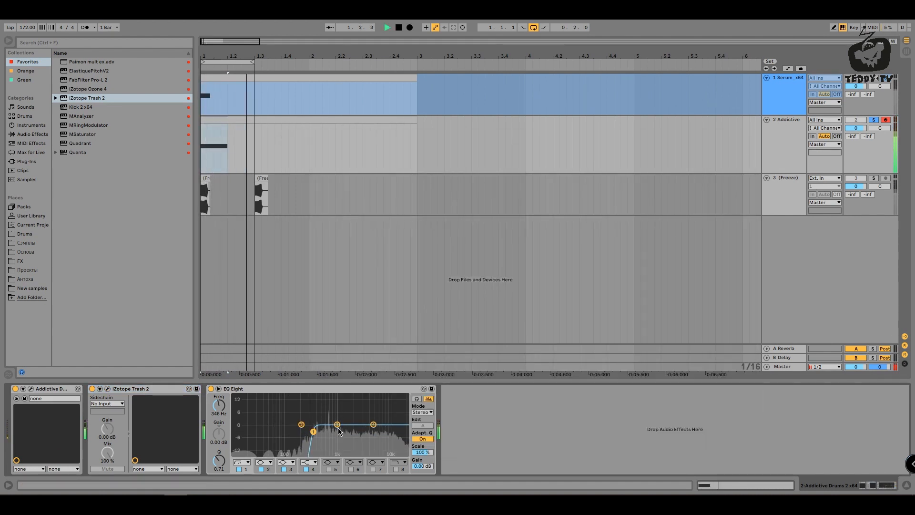
Step: Dip EQ Eight's third band by 2.36 dB at 791 Hz, and unsolo the drum track to play it with the frozen layer
mouse_move(340, 431)
left_mouse_down()
mouse_move(335, 439)
mouse_move(331, 429)
left_mouse_up()
key("space")
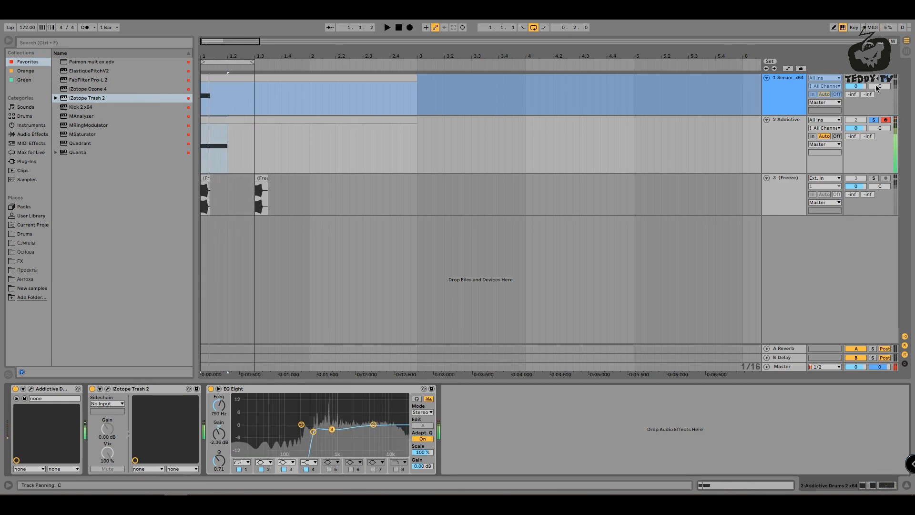
left_click(876, 121)
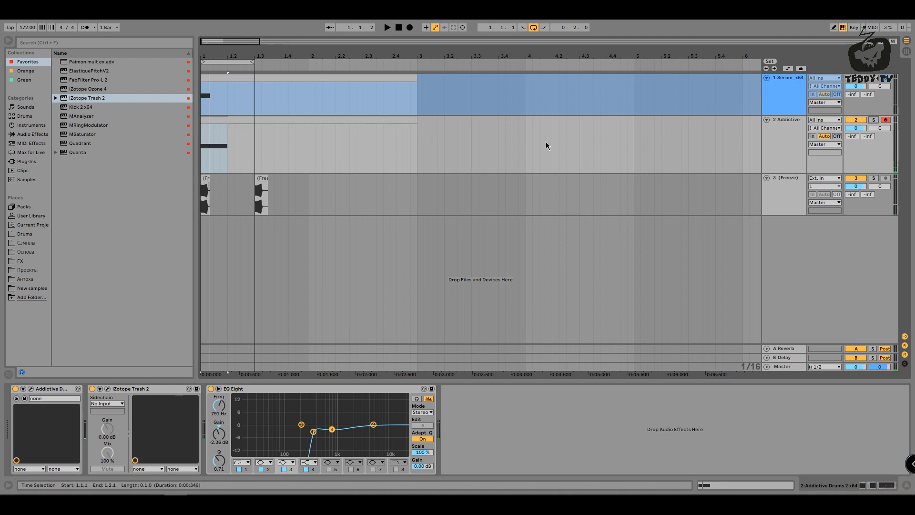
key("space")
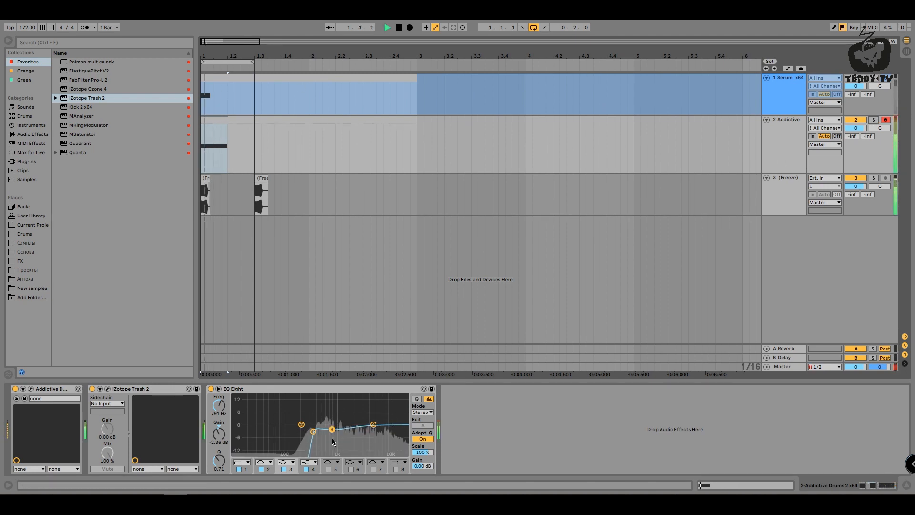
Step: Raise EQ Eight's low-cut frequency to 667 Hz on the drum track and replay the layered loop
mouse_move(313, 431)
left_mouse_down()
mouse_move(299, 431)
mouse_move(328, 434)
left_mouse_up()
key("space")
key("space")
Step: Move the first frozen Serum clip out to just past bar 2 and put the second frozen clip at the start of bar 1
scroll(217, 127, "up", 4)
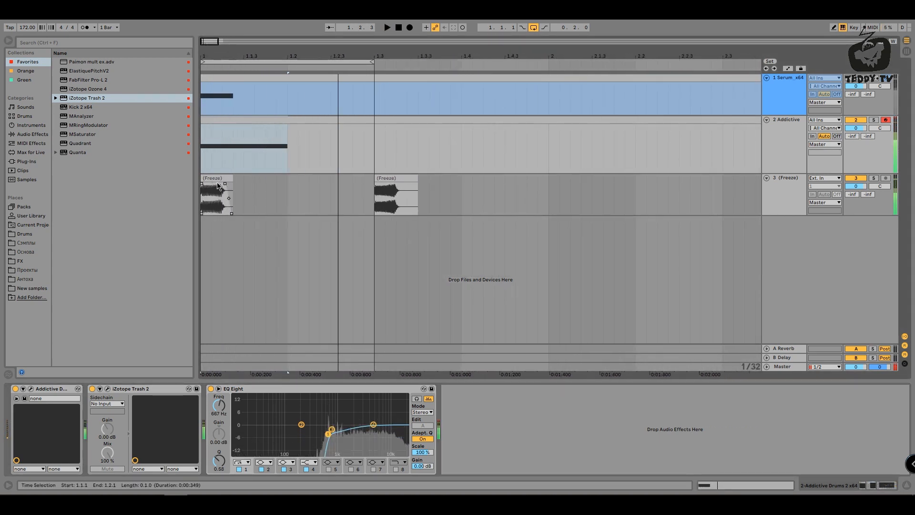
left_click_drag(225, 178, 594, 179)
key("space")
left_click_drag(380, 189, 210, 186)
key("space")
Step: Adjust the snare's main pitch in Addictive Drums 2, trying 6.10 st and 7.30 st against the looped Serum clip
left_click(781, 140)
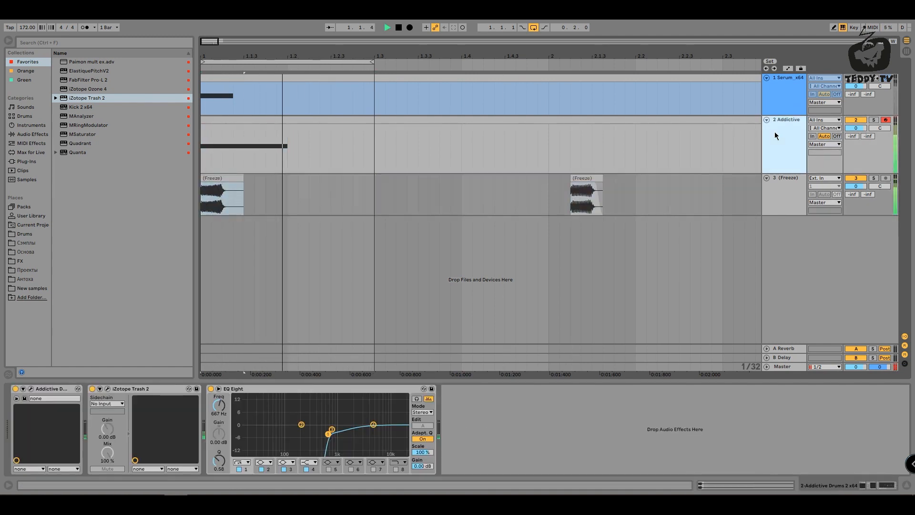
left_click(30, 388)
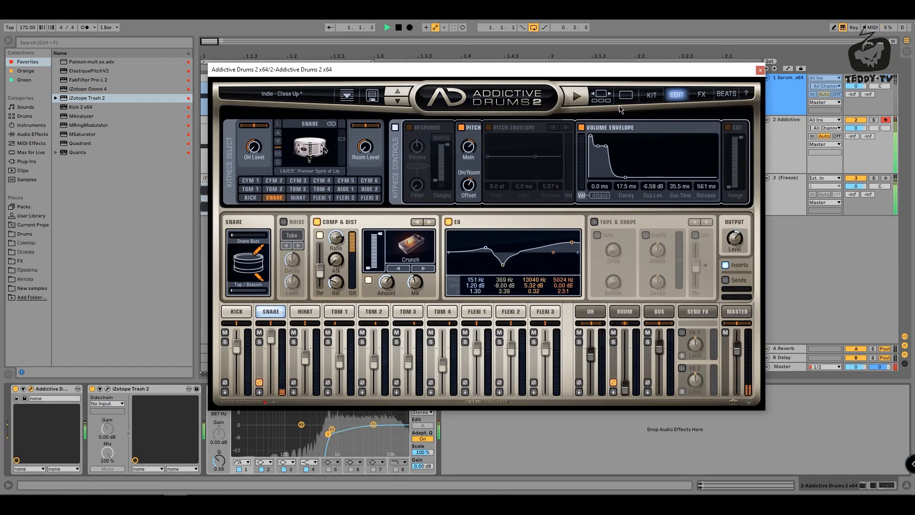
mouse_move(466, 147)
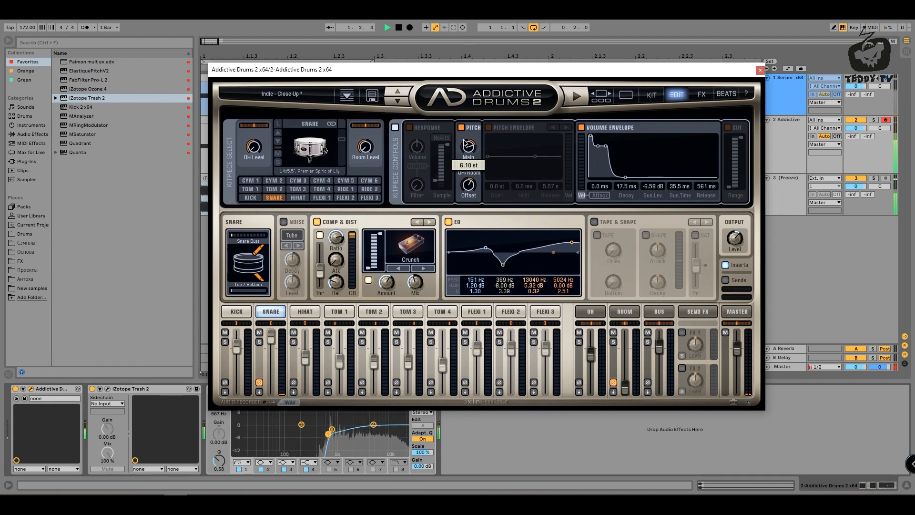
left_click_drag(465, 142, 469, 152)
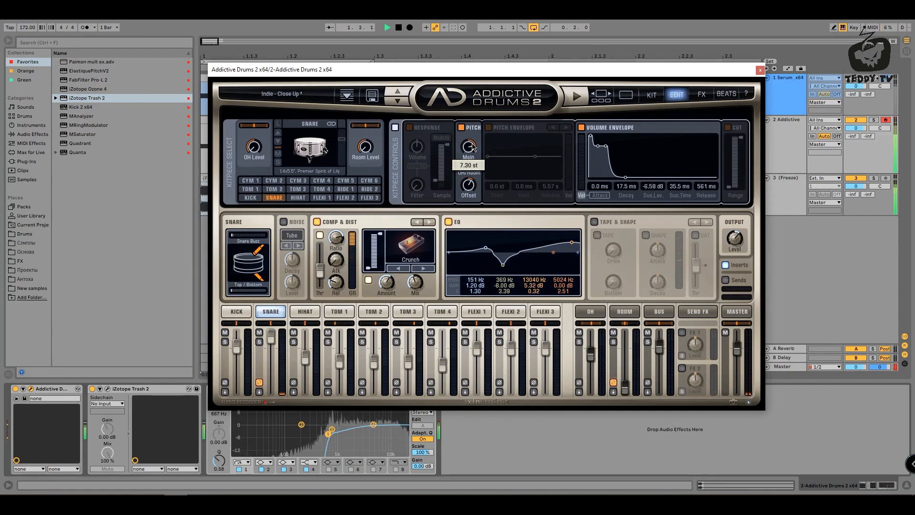
left_click_drag(472, 152, 469, 154)
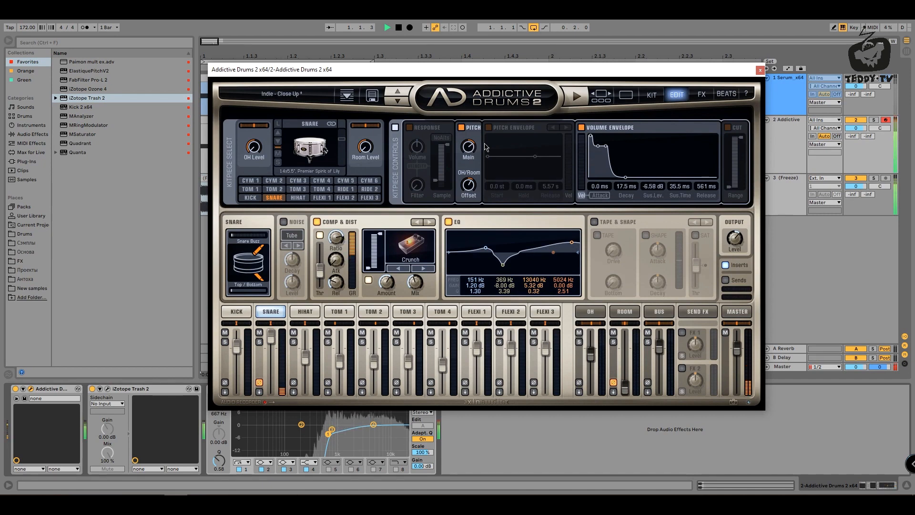
left_click(760, 71)
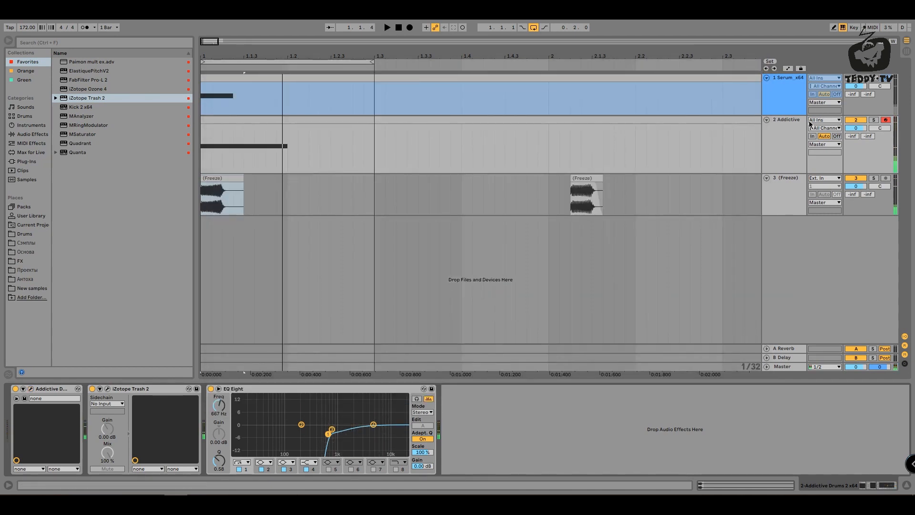
Step: Freeze the Addictive Drums track and insert a new audio track below the existing frozen-clip track
right_click(787, 130)
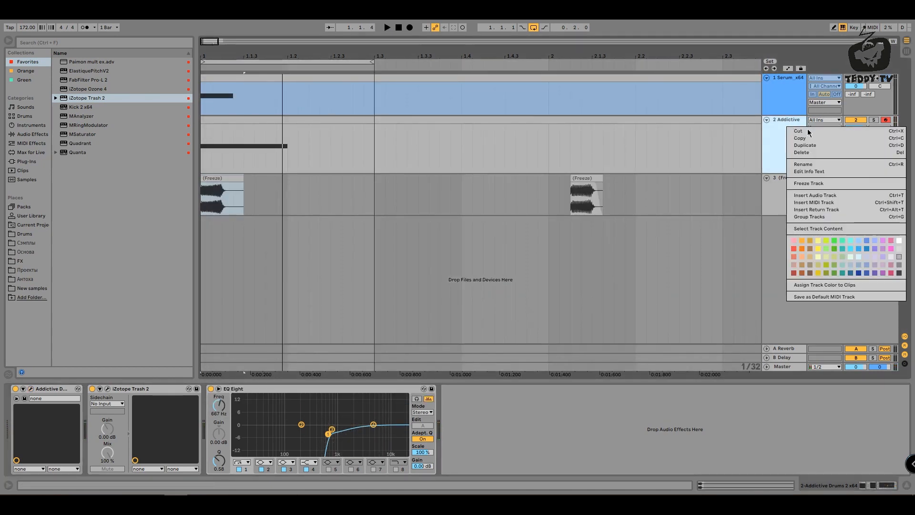
left_click(817, 183)
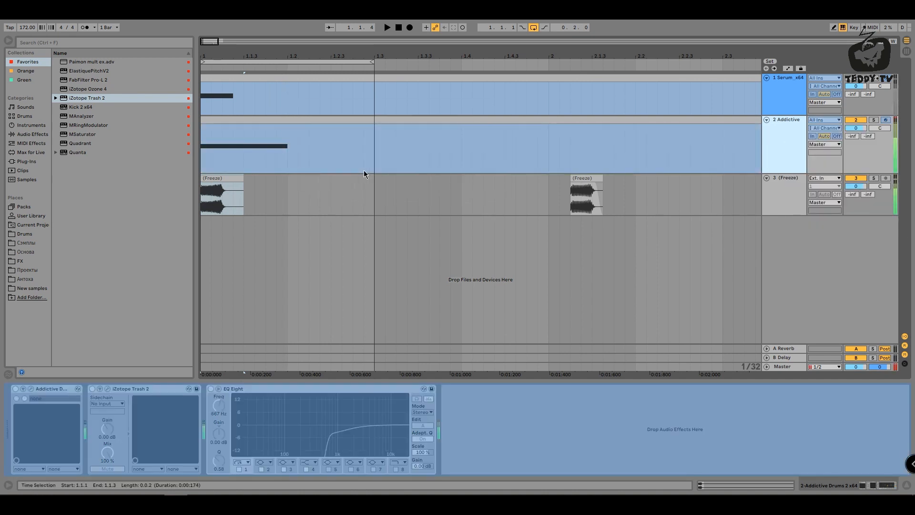
left_click_drag(309, 57, 309, 22)
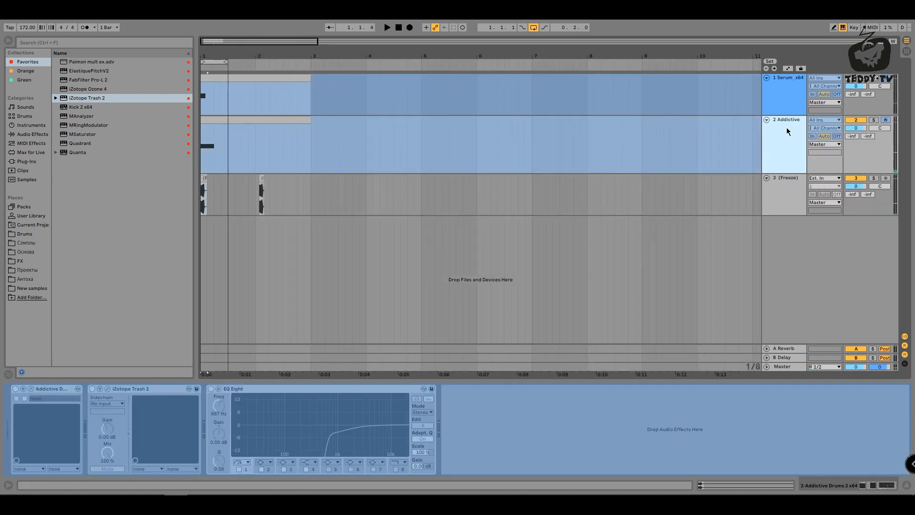
right_click(787, 195)
left_click(811, 263)
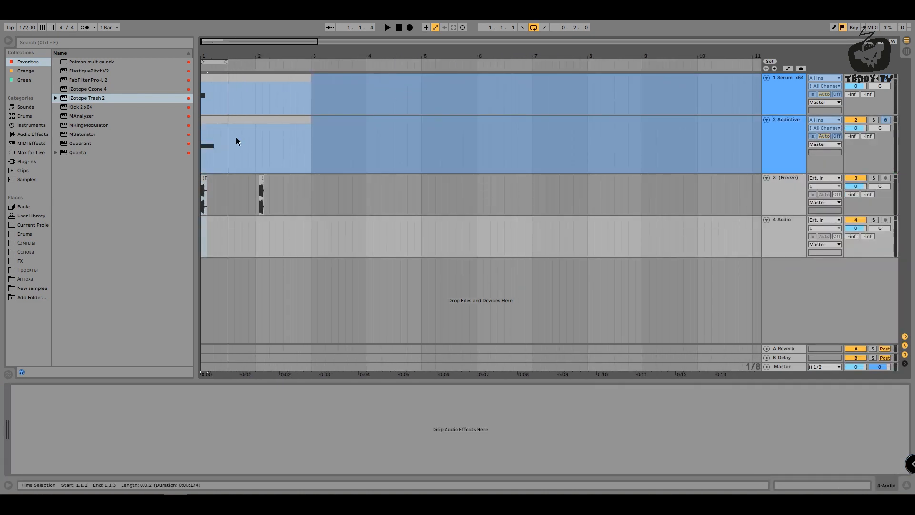
Step: Copy the frozen drum hit from bar 1 onto the new audio track and unfreeze the Addictive Drums track
left_click(208, 153)
left_click_drag(217, 149, 212, 231)
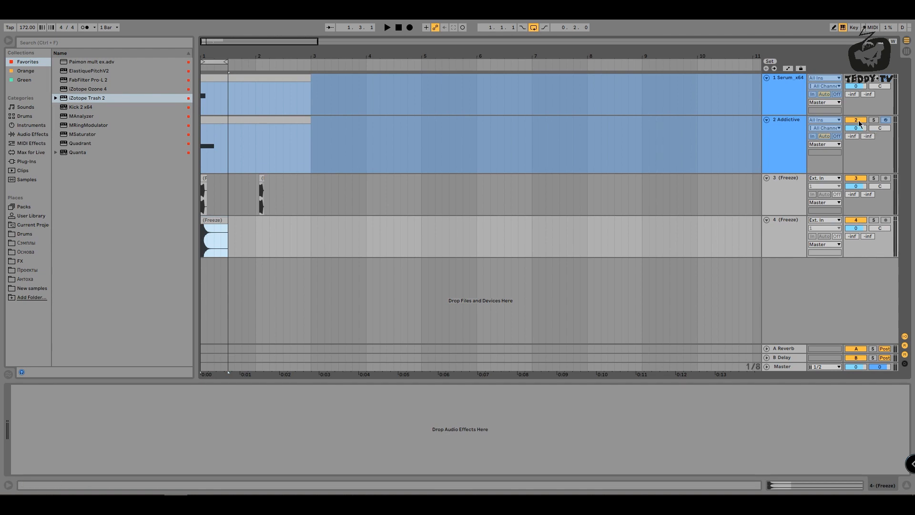
right_click(795, 121)
left_click(820, 179)
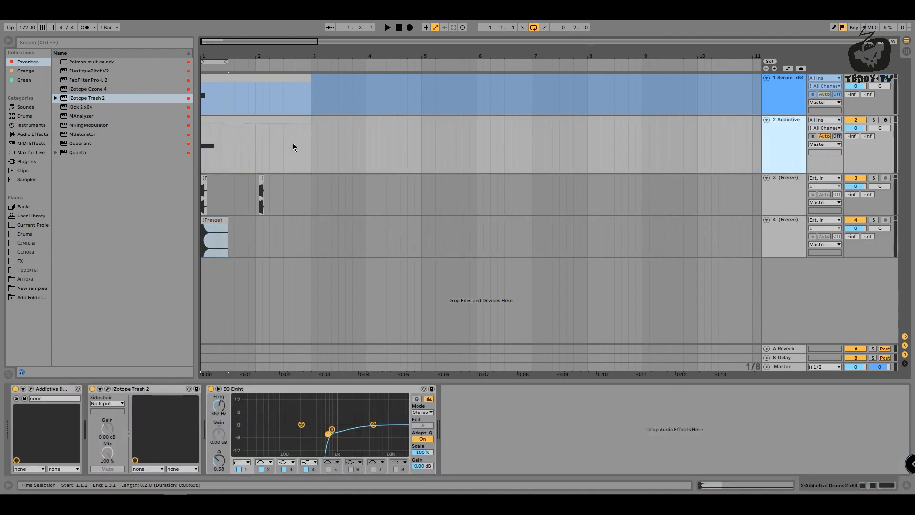
Step: Move the drum MIDI clip and the second frozen Serum clip to the start of bar 2, and loop from 2.1.1 to 2.3.1
left_click(202, 150)
left_click(874, 120)
key("space")
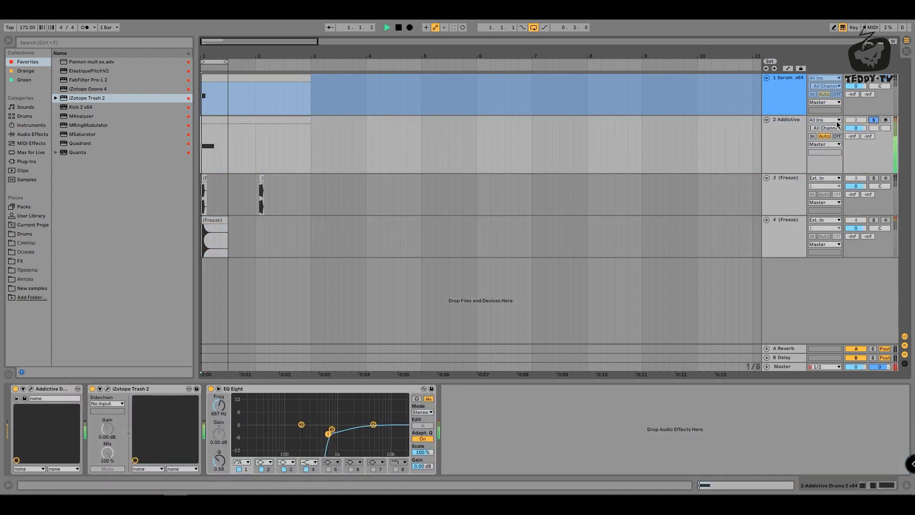
left_click_drag(215, 119, 272, 133)
left_click(257, 193)
key("space")
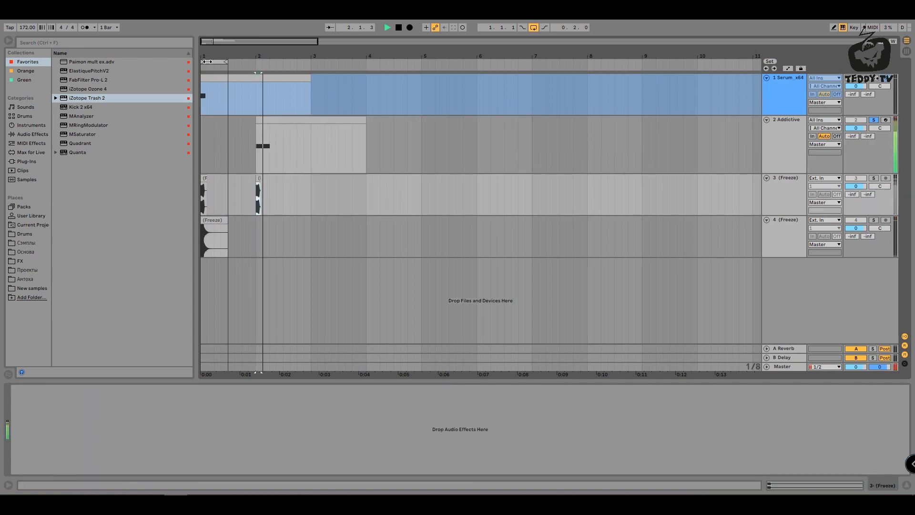
left_click_drag(226, 62, 282, 64)
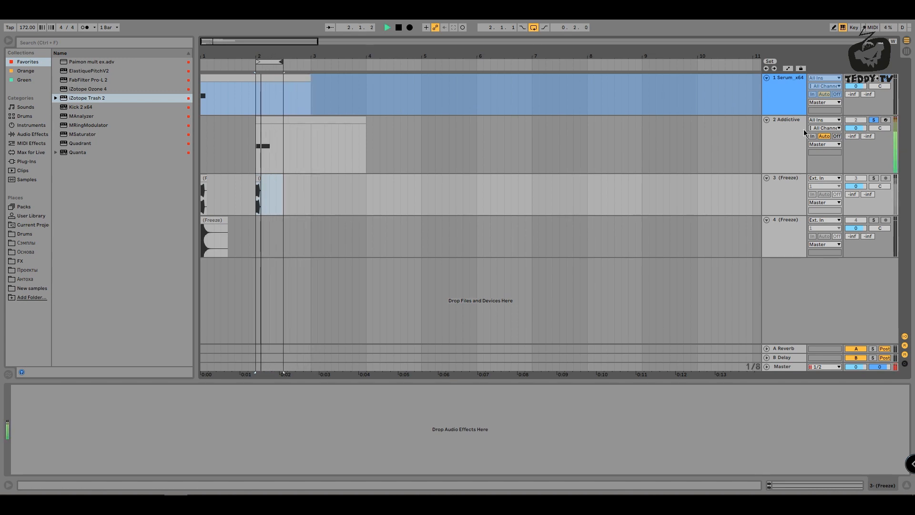
key("space")
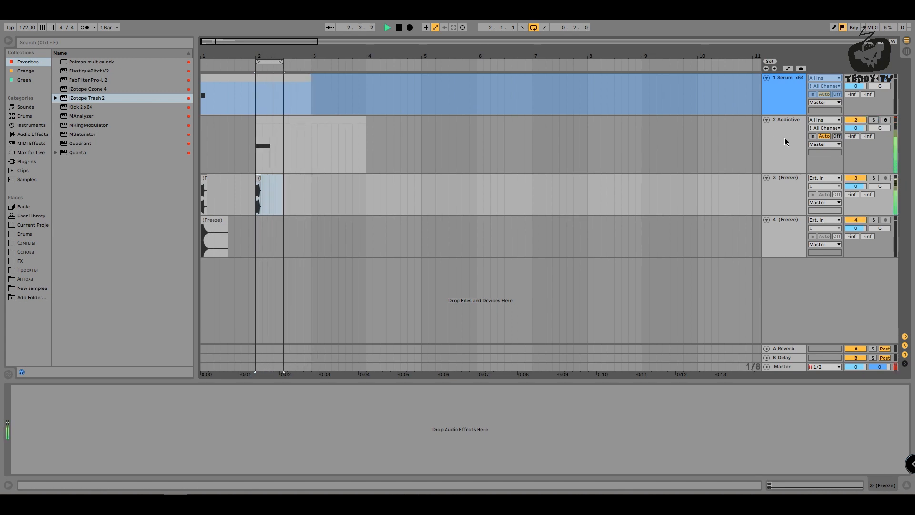
Step: Reopen Addictive Drums 2 and lower the snare's main pitch to under 1 st while the bar 2 loop plays
left_click(785, 142)
left_click(30, 388)
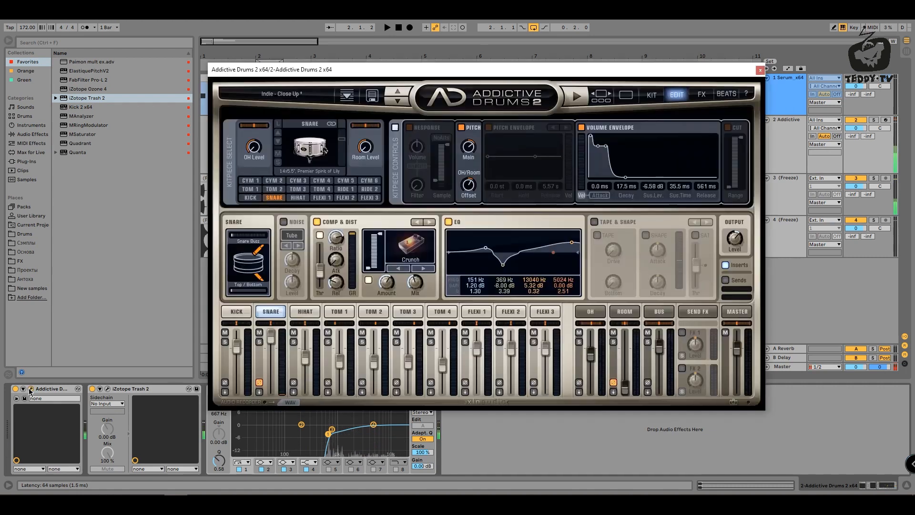
key("space")
left_click_drag(470, 148, 469, 160)
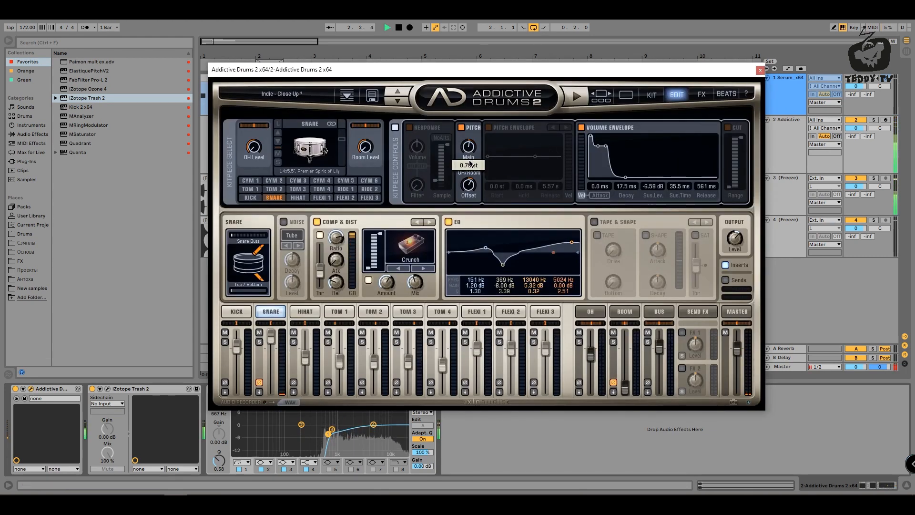
Step: Audition the Sonor Designer, Ludwig Supraphonic 402 and Sonor Phonic snares, and set the main pitch to 0.00 st
left_click(279, 143)
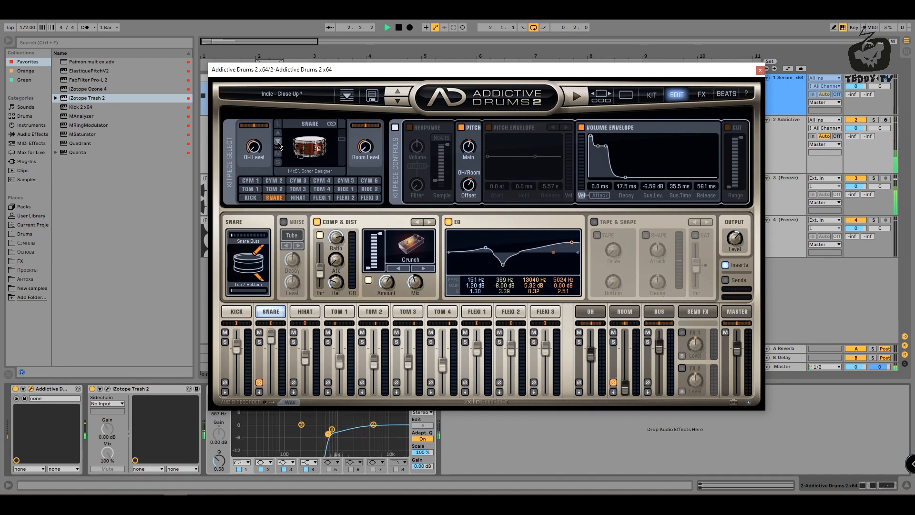
left_click(280, 144)
left_click(279, 145)
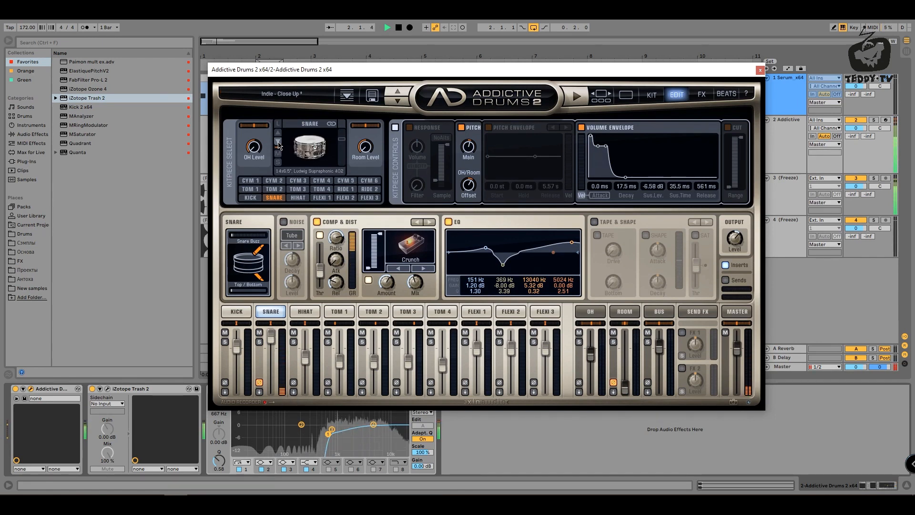
left_click(280, 144)
left_click(279, 144)
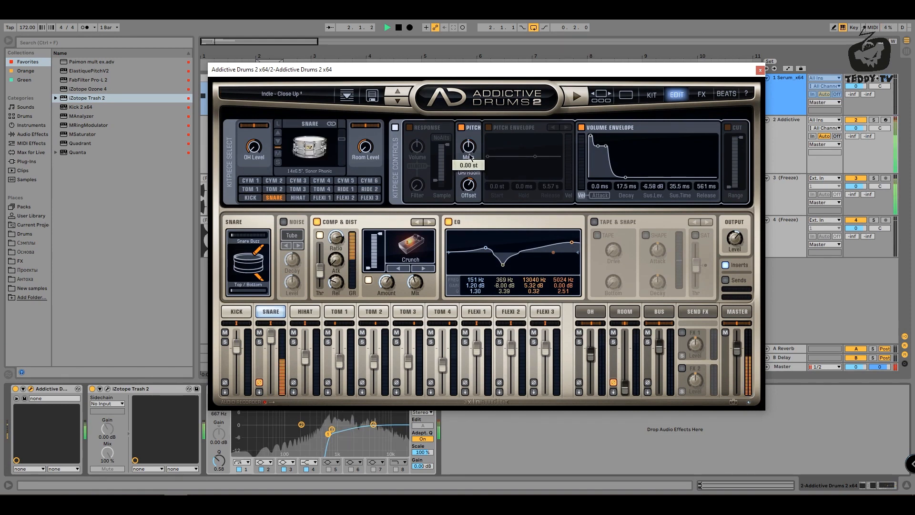
Step: Audition the Craviotto, pandeiro, cajon, djembe and 909 snare kitpieces, choose Snare DMX and close Addictive Drums 2
left_click(278, 142)
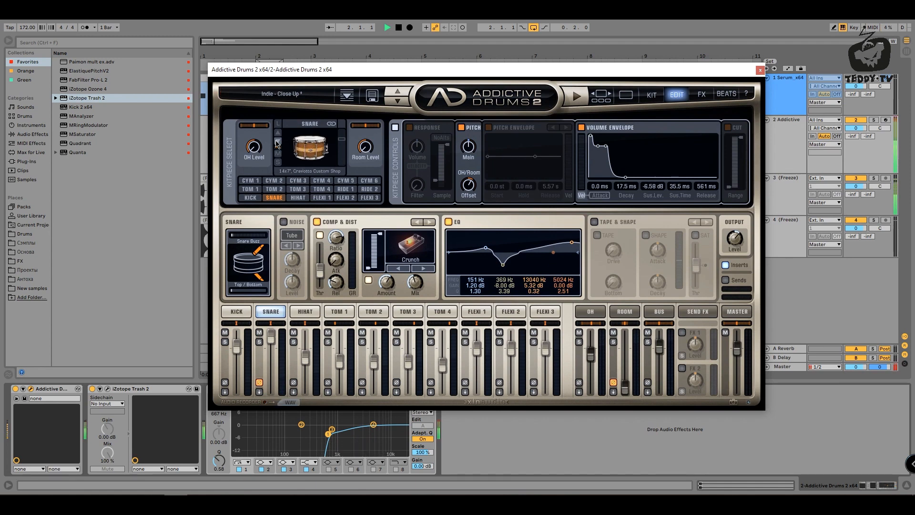
left_click(277, 143)
left_click(277, 143)
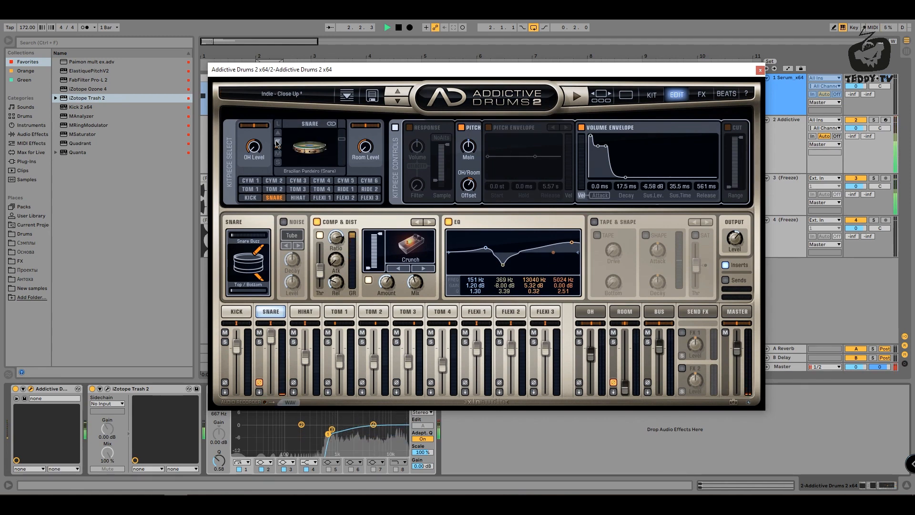
left_click(277, 143)
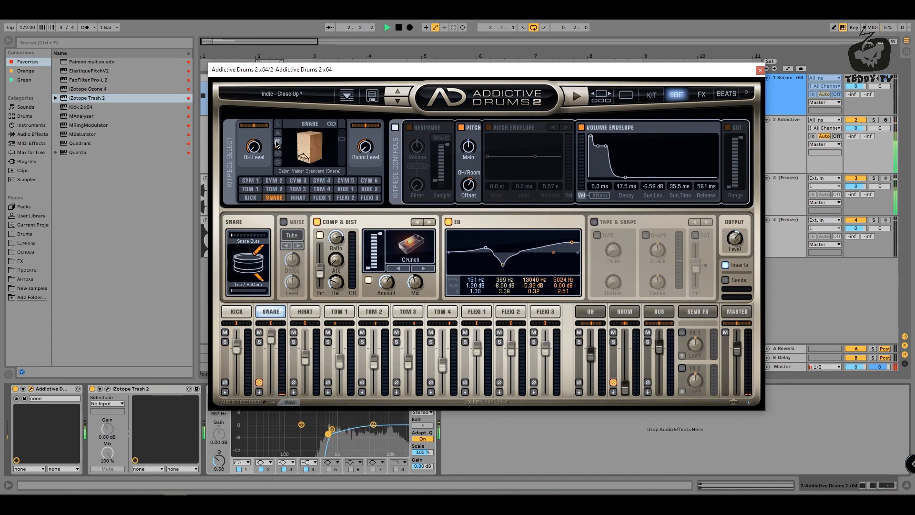
left_click(277, 143)
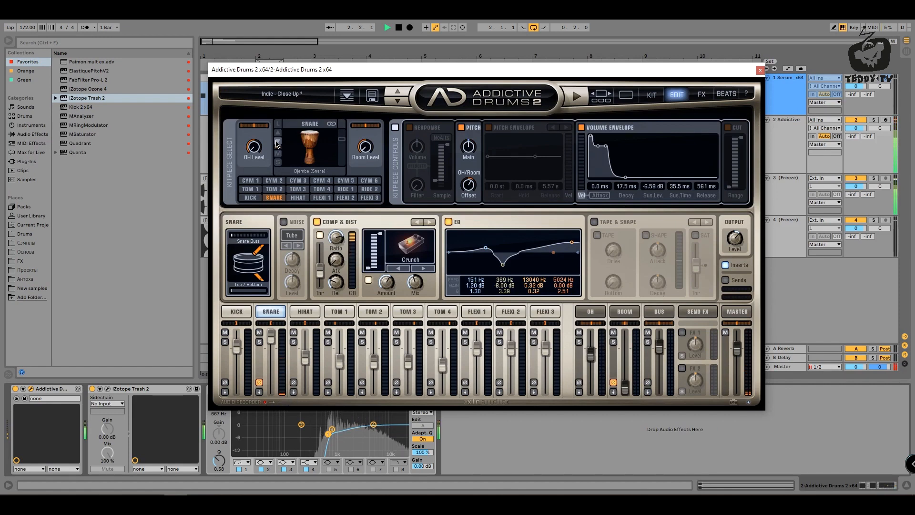
left_click(277, 143)
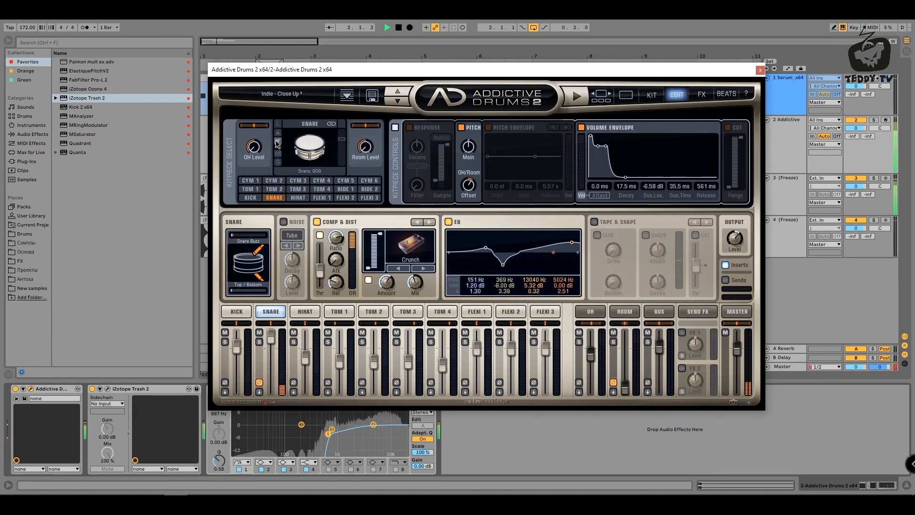
left_click(278, 144)
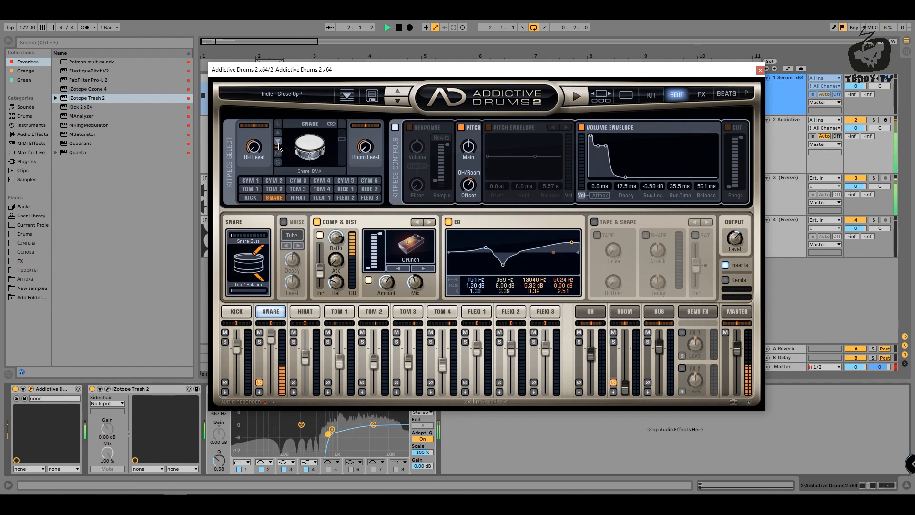
left_click(760, 70)
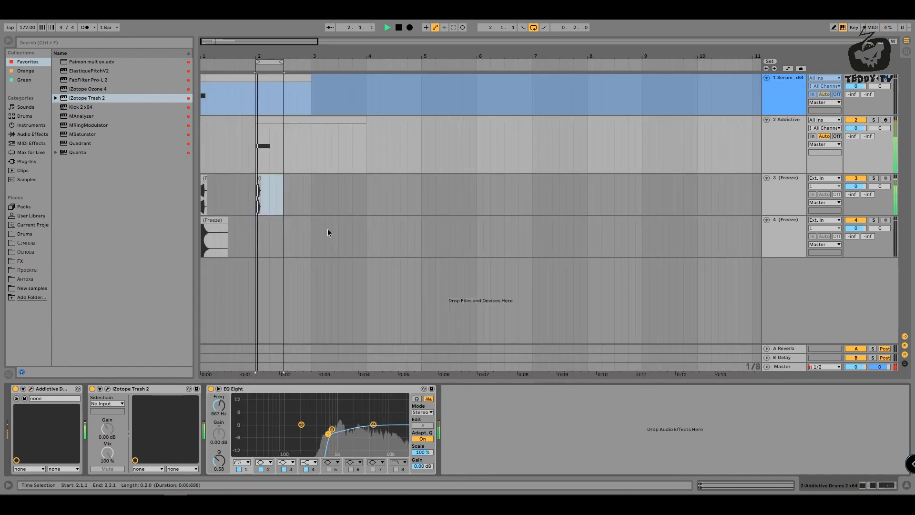
Step: Transpose the frozen Serum clip at bar 2 to 7 st
key("space")
left_click_drag(256, 52, 301, 181)
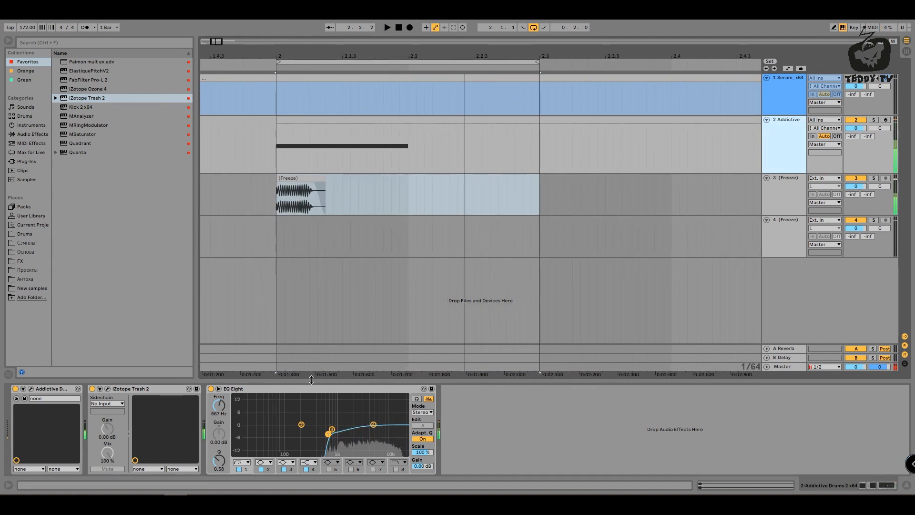
key("space")
double_click(302, 181)
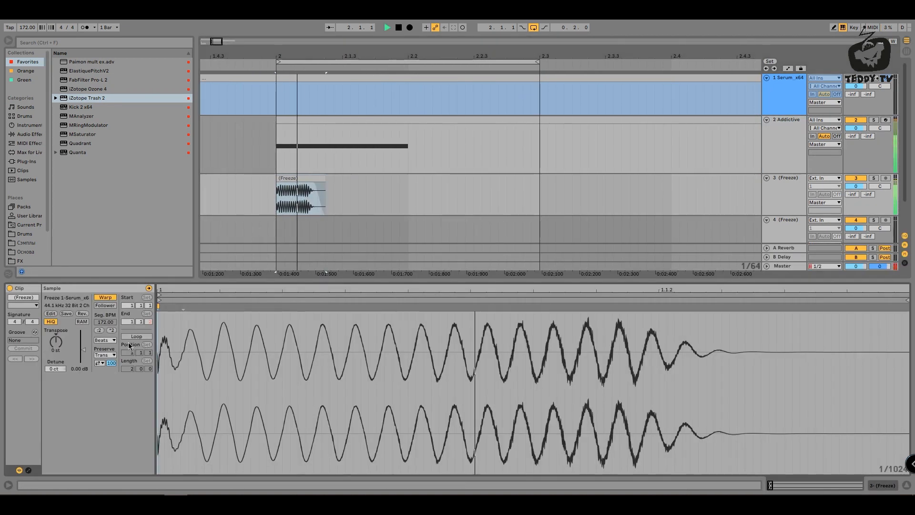
left_click_drag(57, 343, 58, 342)
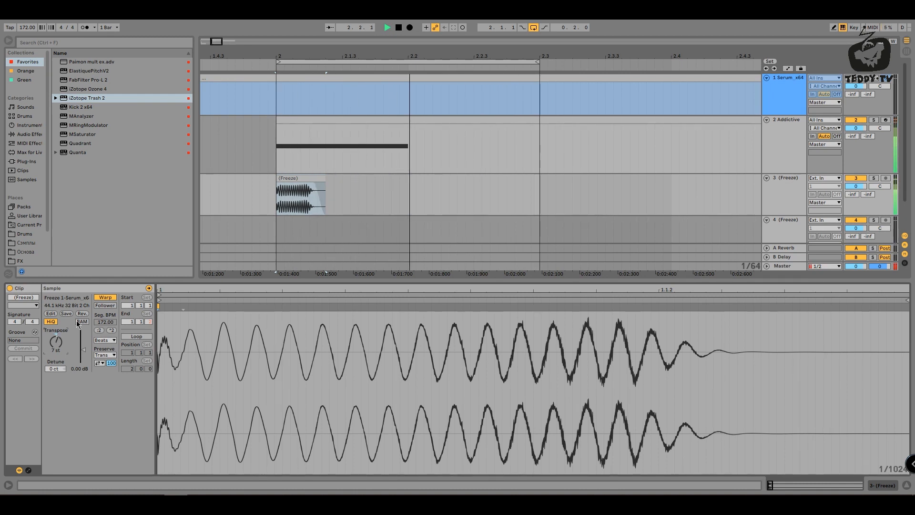
Step: Freeze the Addictive Drums track with its Snare DMX hit at bar 2
left_click_drag(299, 56, 259, 55)
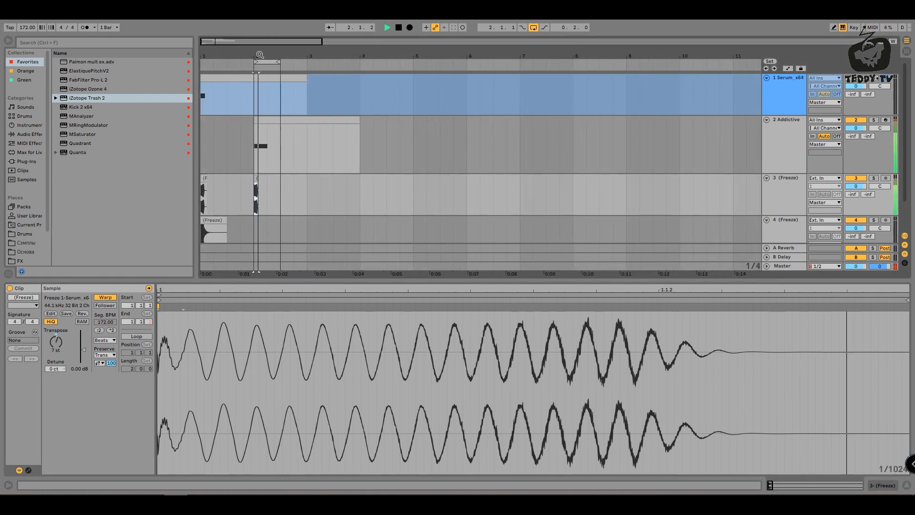
right_click(786, 135)
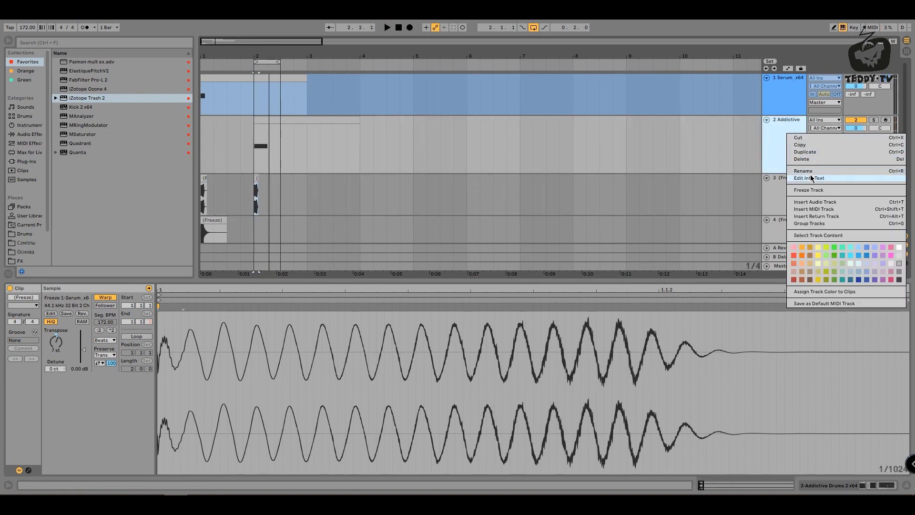
left_click(810, 191)
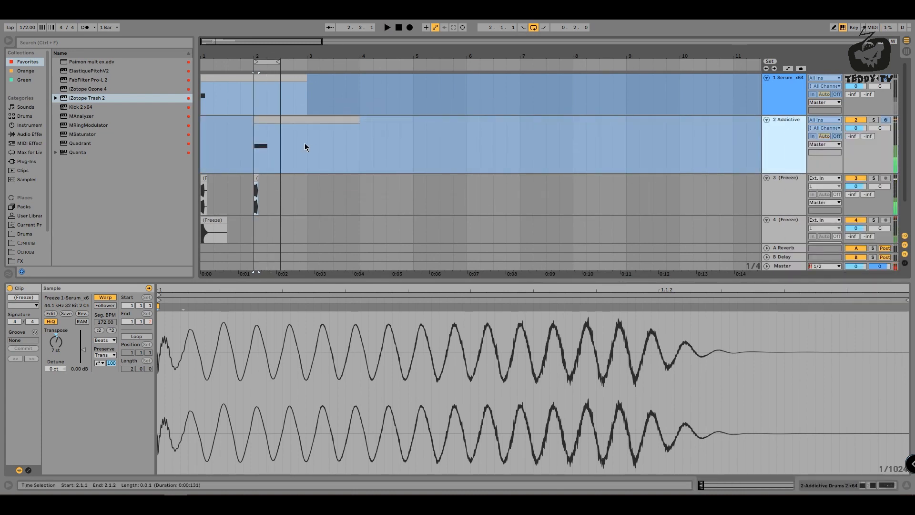
Step: Copy the frozen Addictive Drums hit onto track 4 at bar 2, and collapse and mute the Addictive Drums track
left_click_drag(304, 147, 266, 237)
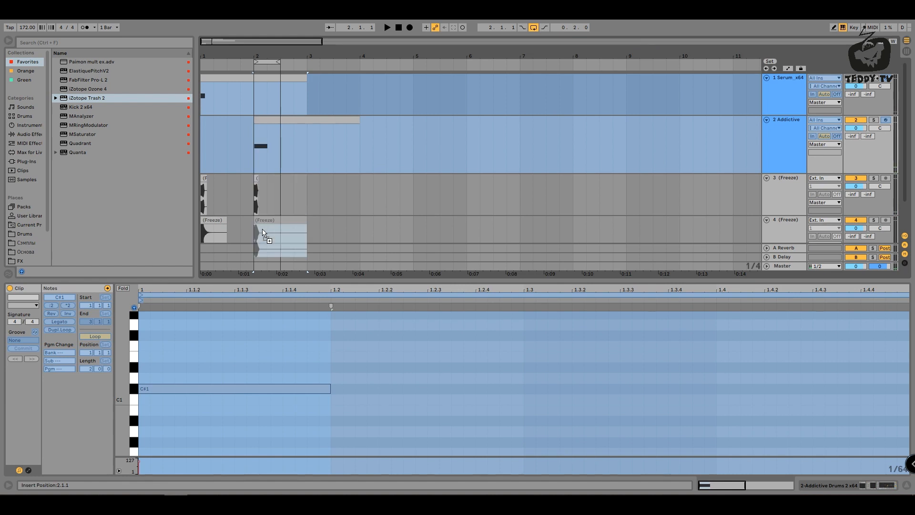
scroll(315, 200, "down", 1)
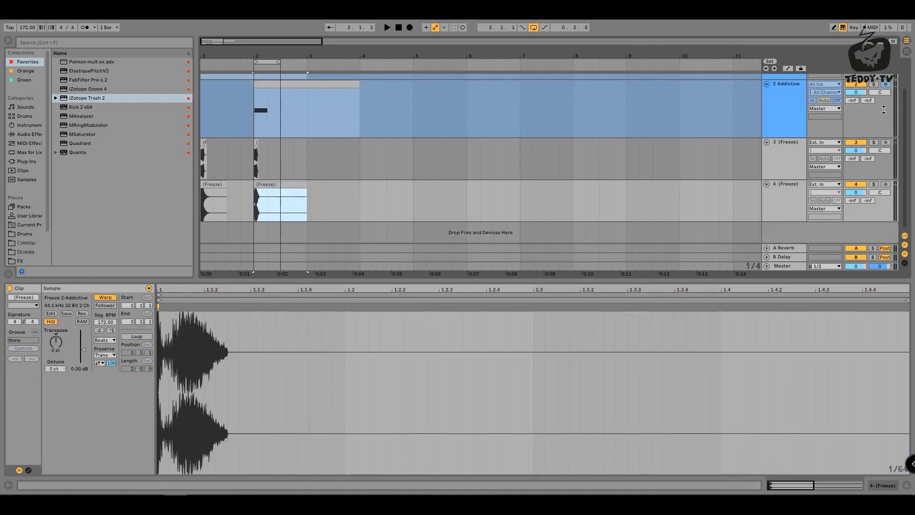
double_click(897, 102)
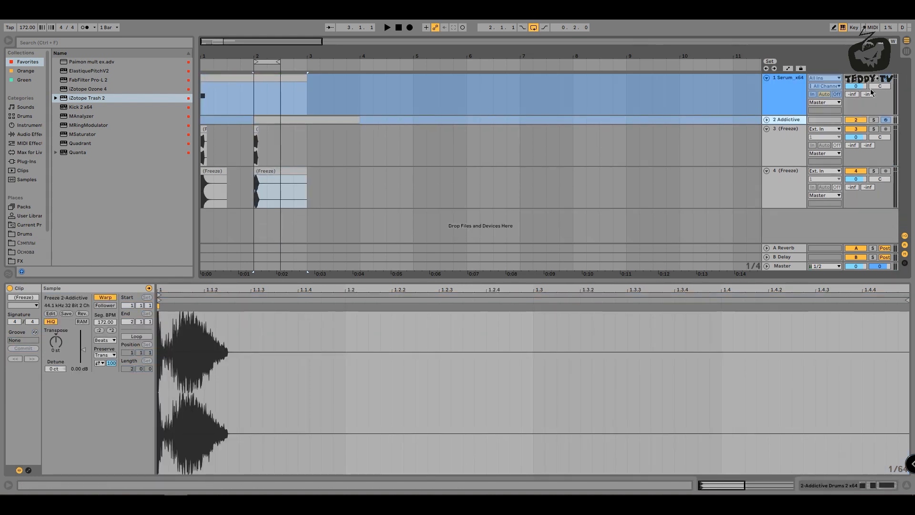
left_click(859, 121)
Step: Insert an audio track below track 4, move the loop to bar 1, and move the bar 2 snare hit onto the new track
left_click_drag(247, 46, 214, 62)
key("space")
right_click(790, 174)
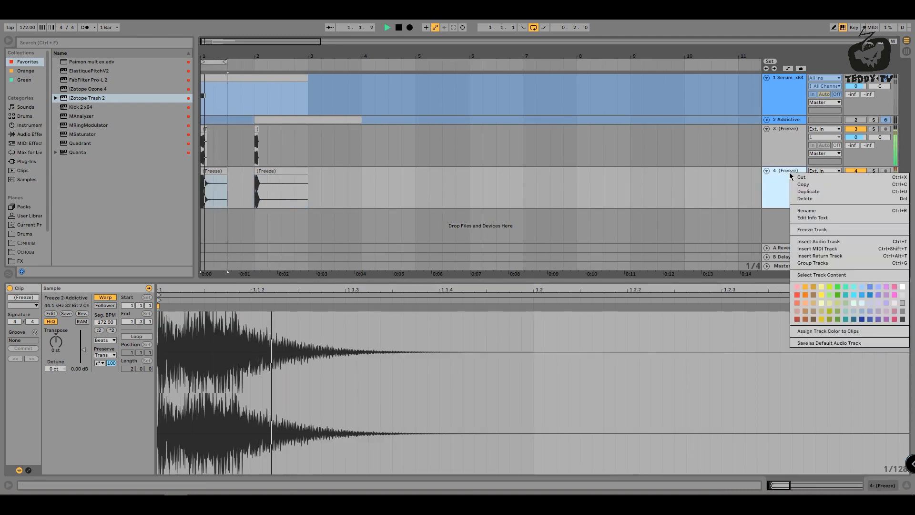
left_click(806, 241)
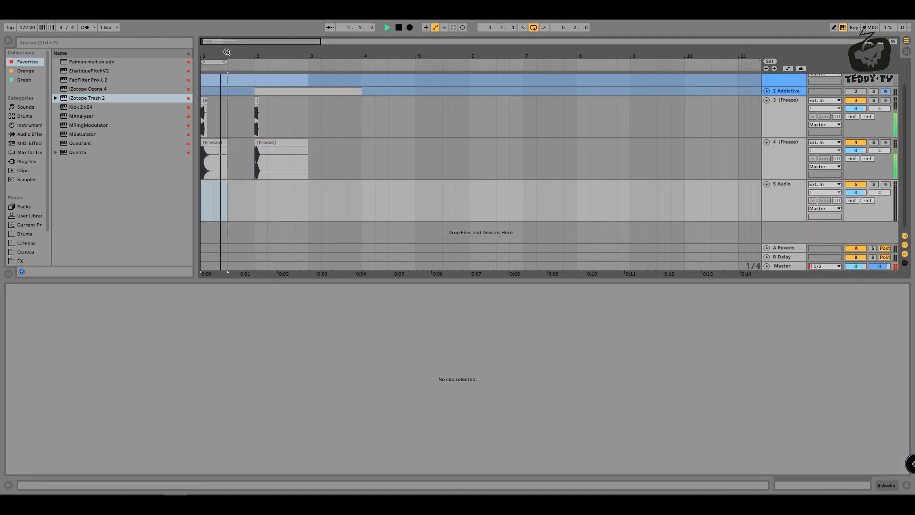
key("space")
mouse_move(227, 52)
left_mouse_down()
mouse_move(226, 138)
mouse_move(227, 79)
left_mouse_up()
left_click(408, 156)
mouse_move(409, 54)
left_mouse_down()
mouse_move(409, 90)
mouse_move(325, 51)
left_mouse_up()
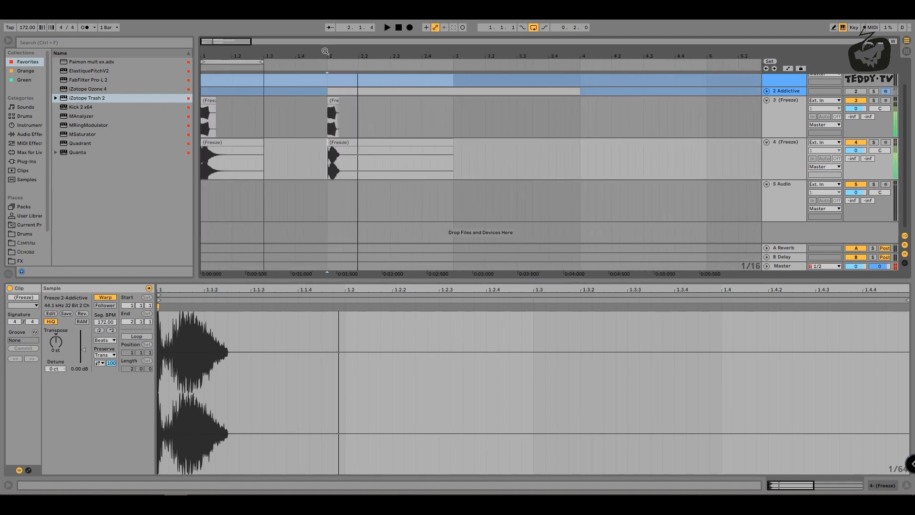
key("space")
key("space")
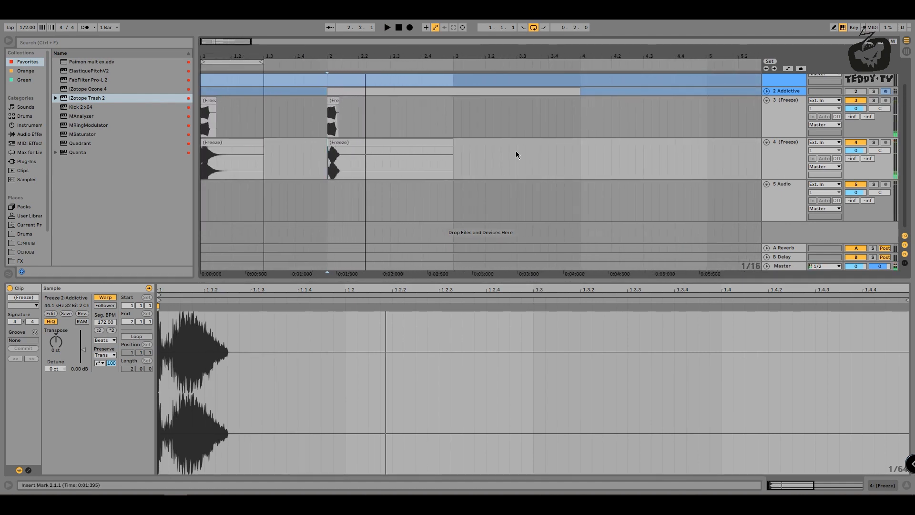
left_click_drag(342, 162, 343, 200)
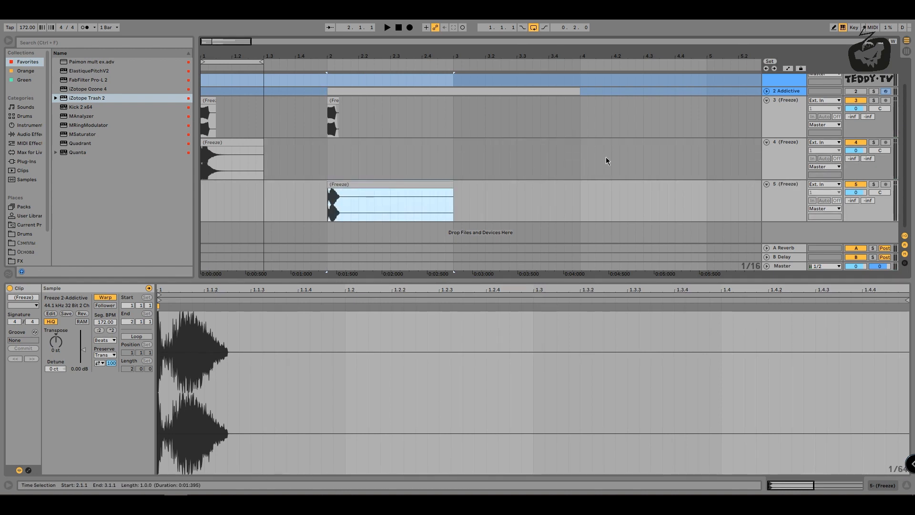
Step: Play back the layered hit at bar 2, and compare it with the layered hit at bar 1
key("space")
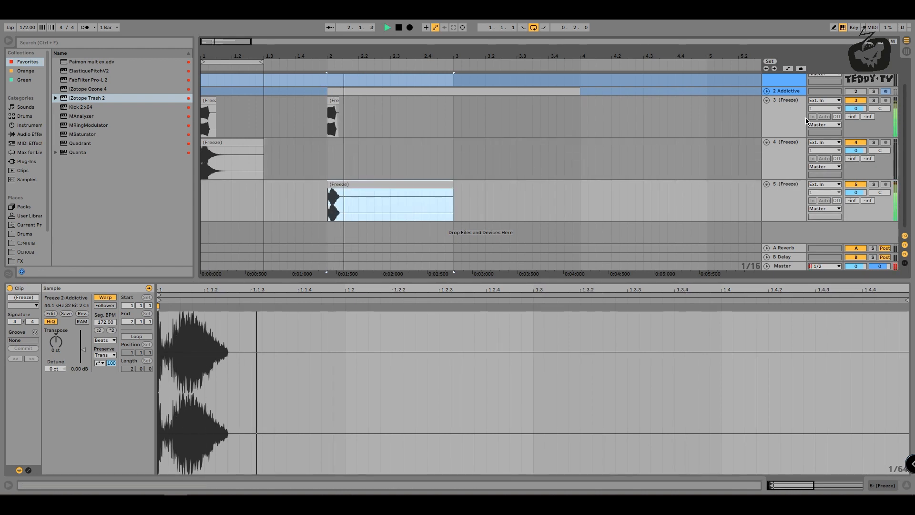
key("space")
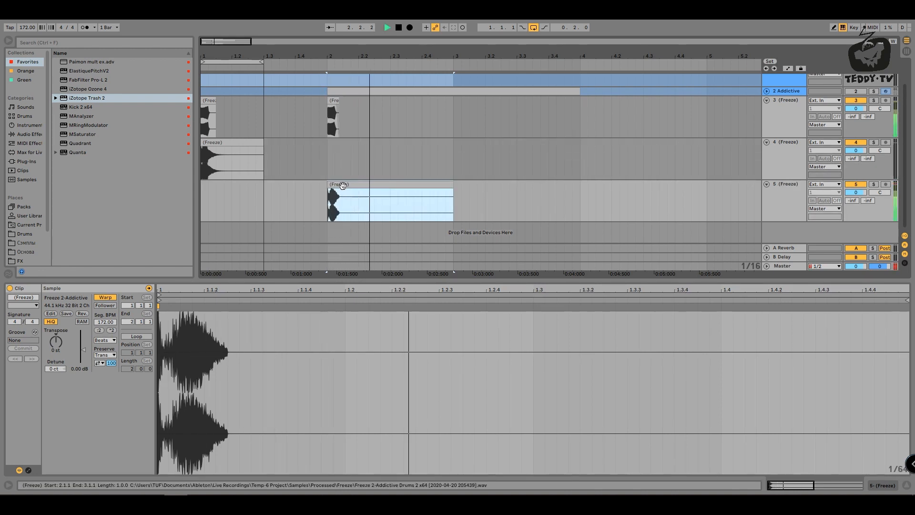
key("space")
key("space")
key("space")
left_click(206, 171)
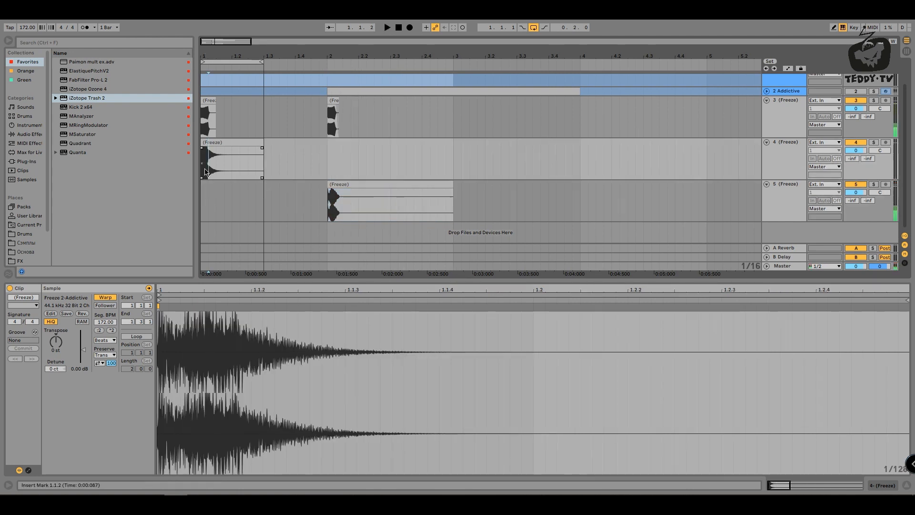
key("space")
key("space")
key("space")
Step: Load the FabFilter Pro-R reverb plug-in onto track 4, which holds the bar 1 snare hit
double_click(798, 154)
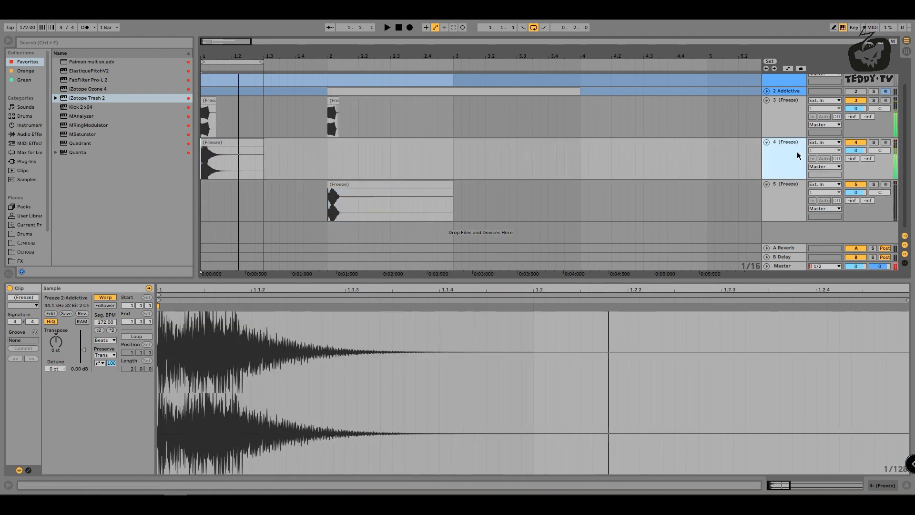
key("space")
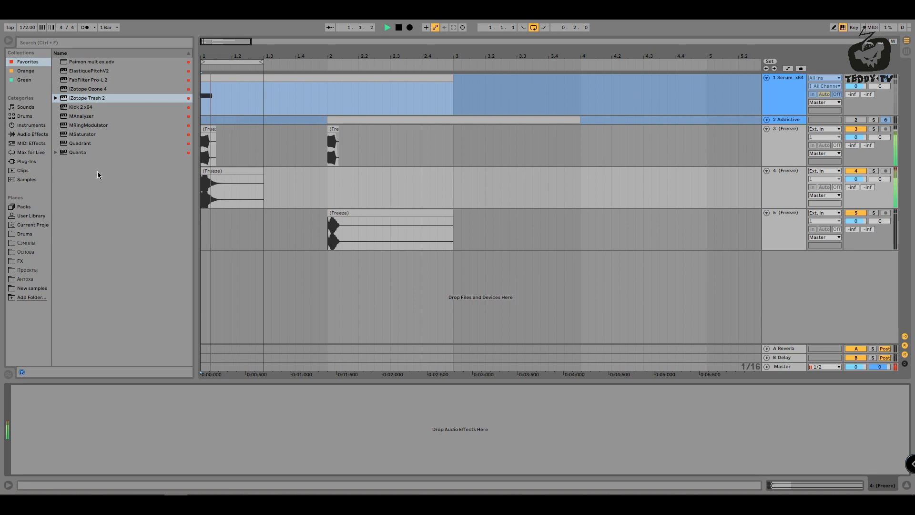
left_click(24, 162)
left_click(62, 90)
scroll(61, 91, "up", 5)
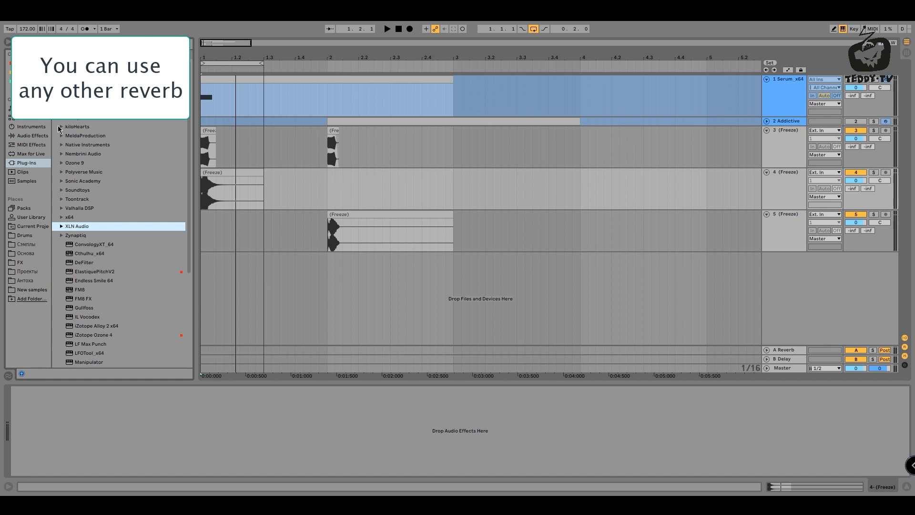
left_click(71, 108)
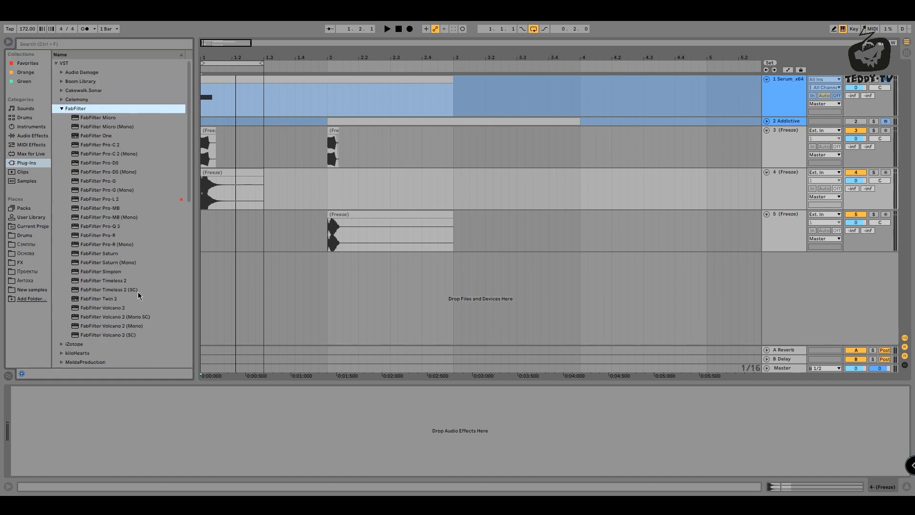
left_click_drag(110, 239, 215, 200)
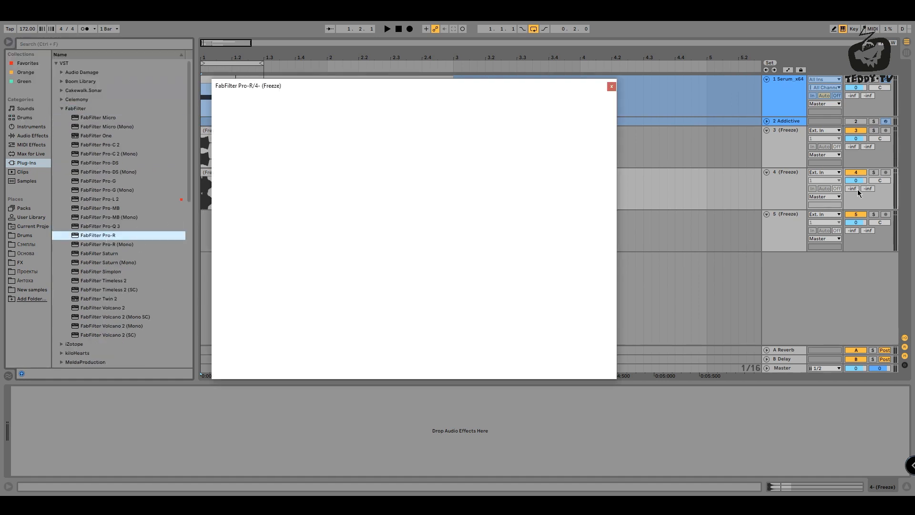
Step: Load Pro-R's small-room preset Colored Room A and lower the reverb mix to about 9.2% while listening to the snare
key("space")
key("space")
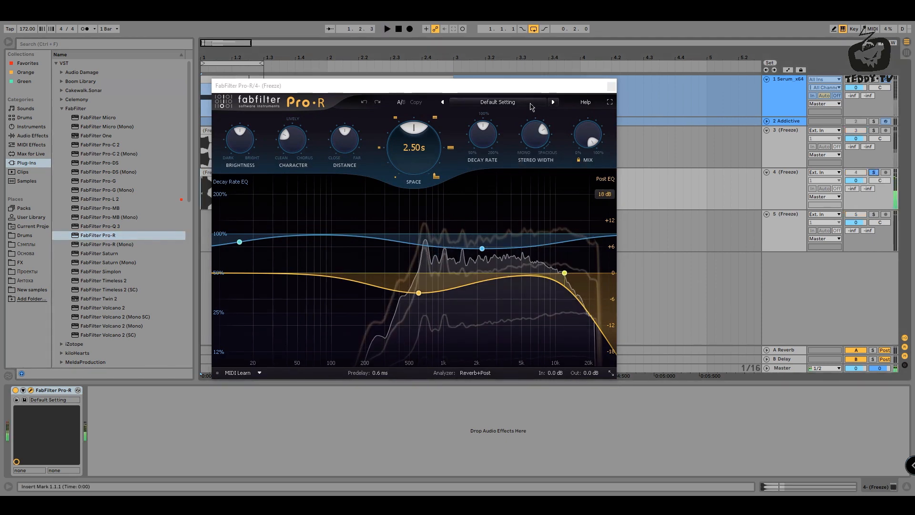
left_click(497, 102)
mouse_move(495, 124)
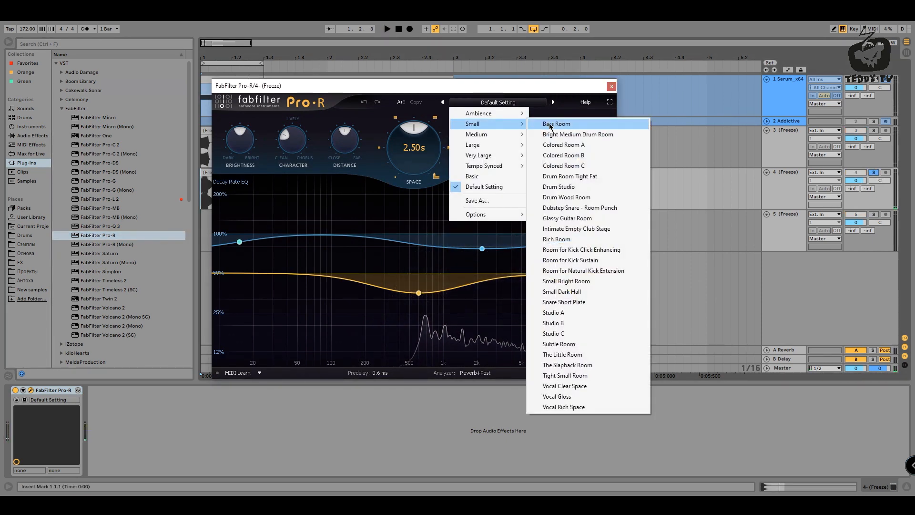
left_click(558, 144)
key("space")
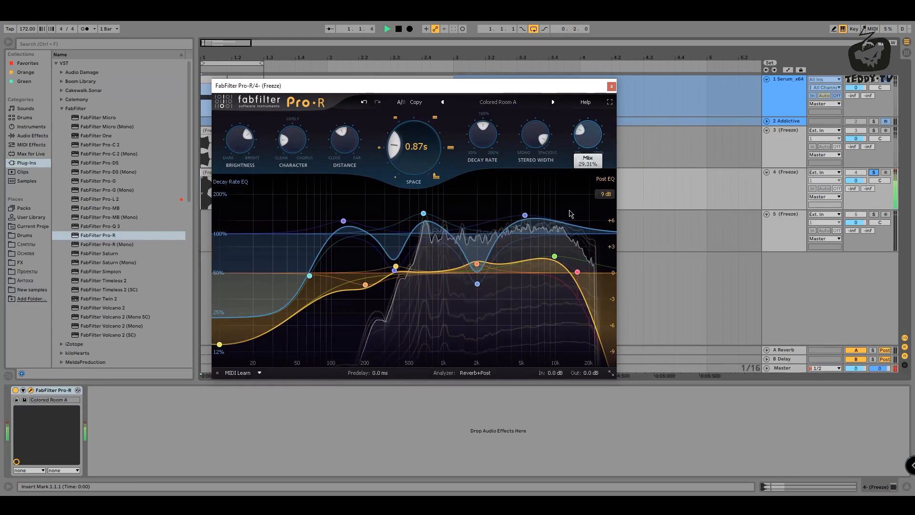
left_click_drag(590, 129, 581, 136)
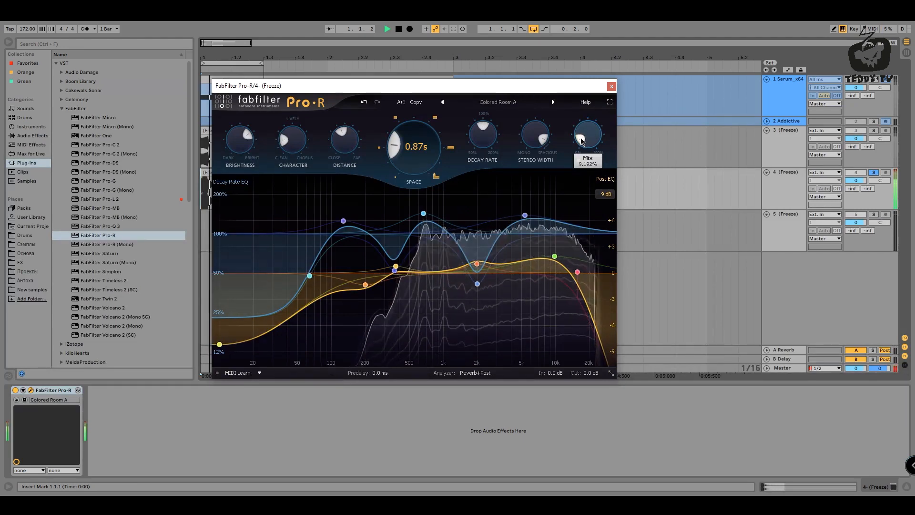
key("space")
left_click(611, 87)
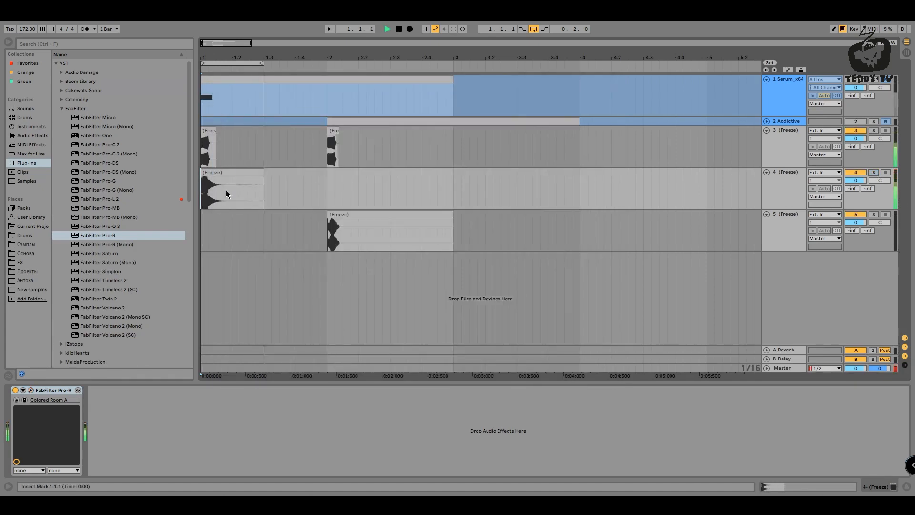
Step: Lower Pro-R's decay rate to about 61% and its space to about 0.65 s for the bar 1 snare
left_click(261, 174)
left_click(30, 389)
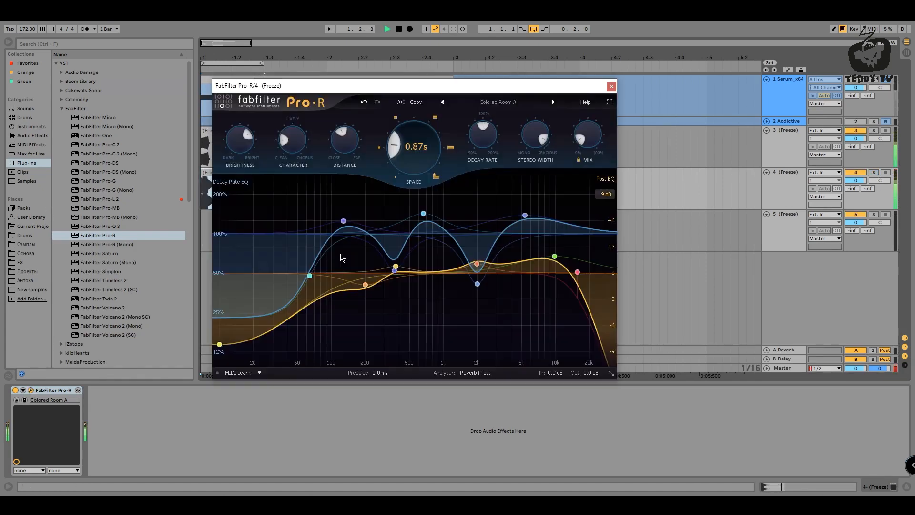
left_click_drag(480, 127, 479, 144)
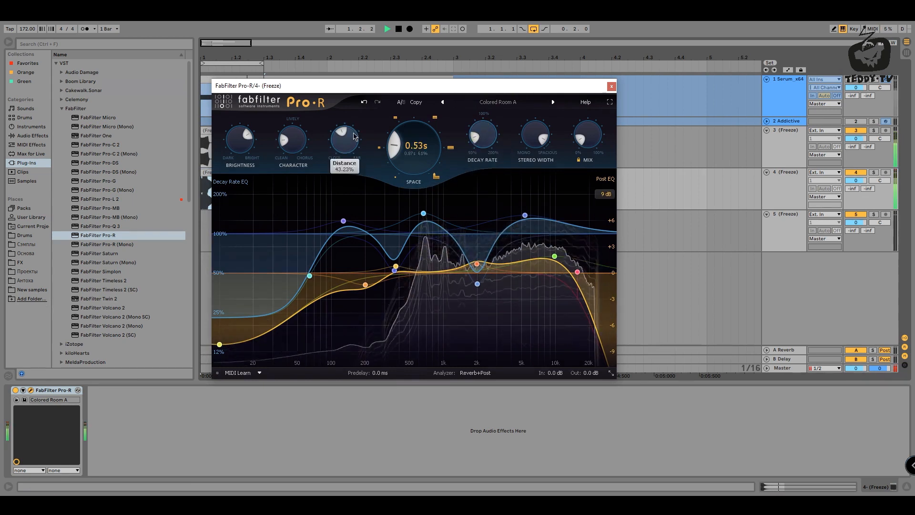
left_click_drag(394, 140, 392, 147)
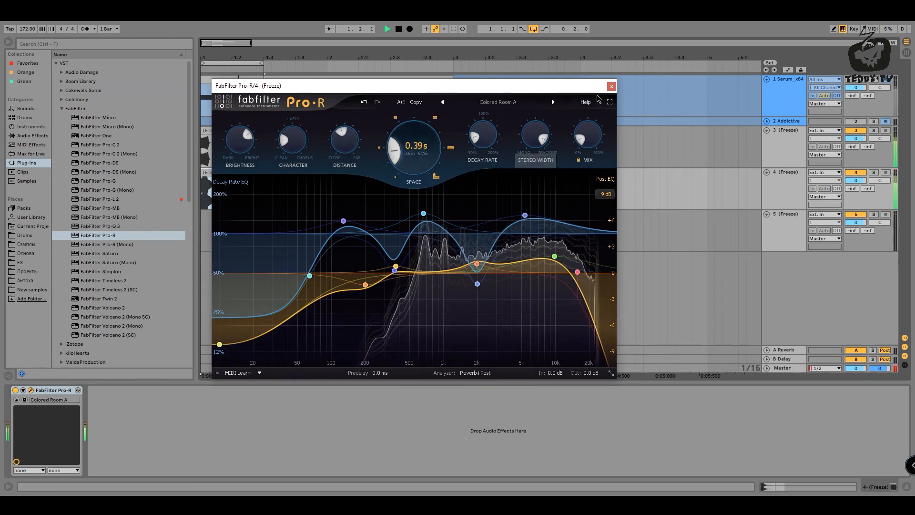
left_click(611, 86)
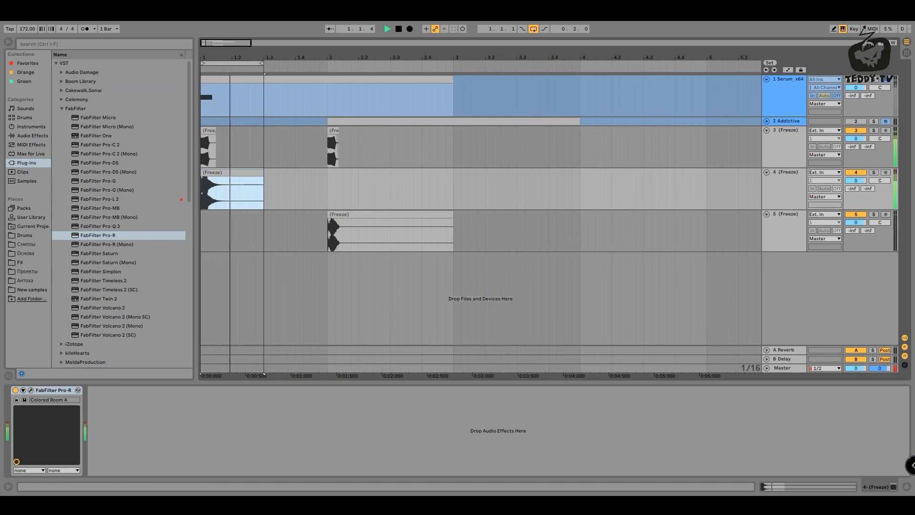
Step: Expand, unfreeze and reactivate the Addictive Drums track, and turn off its iZotope Trash 2 effect
key("space")
left_click_drag(345, 57, 345, 70)
left_click(201, 61)
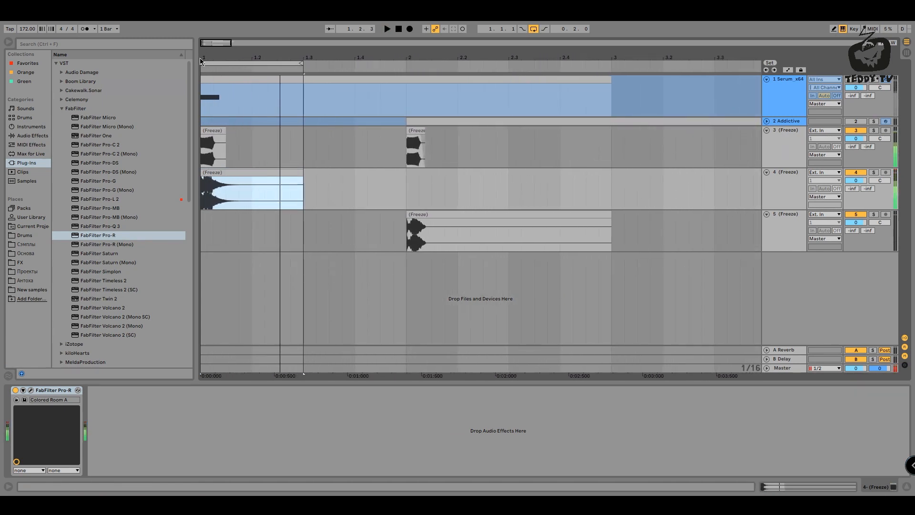
left_click(786, 175)
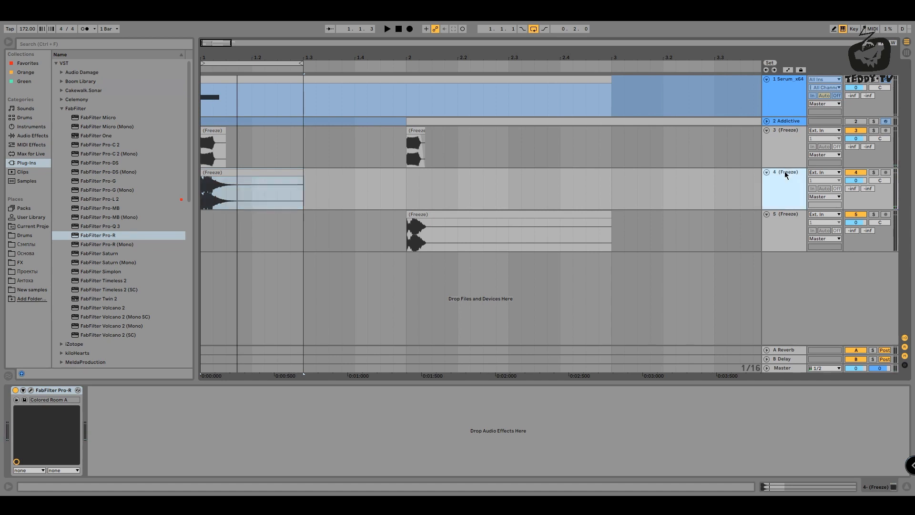
double_click(783, 124)
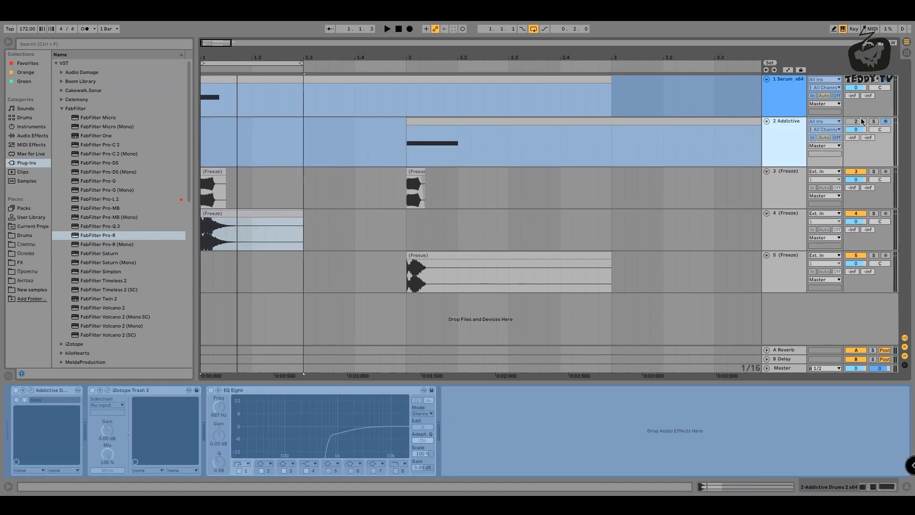
right_click(804, 123)
left_click(745, 181)
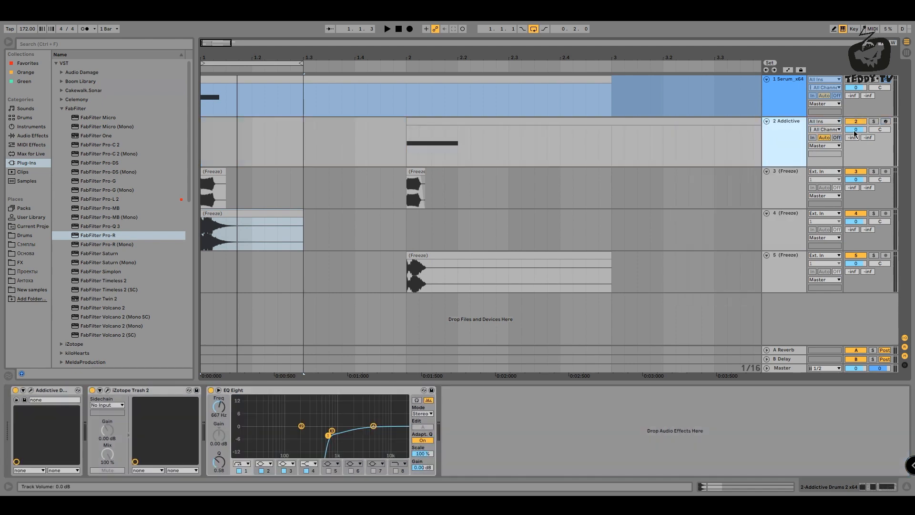
left_click(169, 410)
left_click(92, 389)
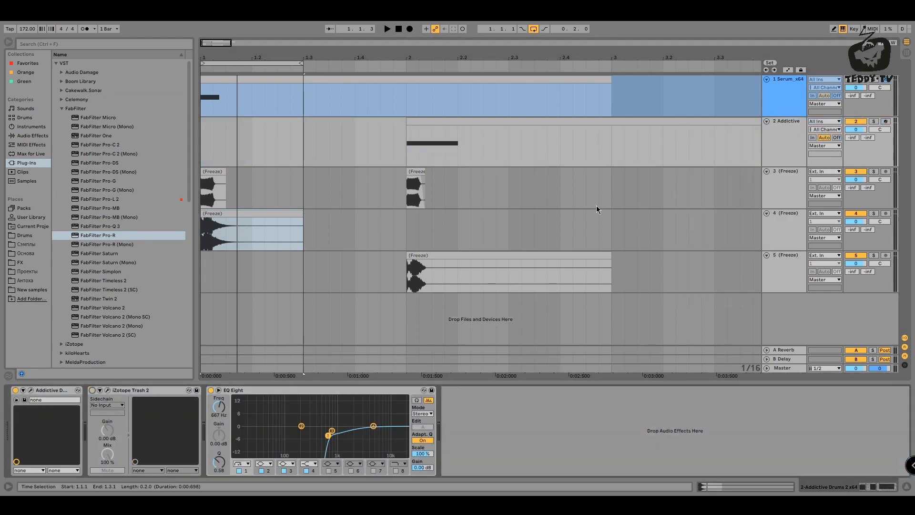
Step: Solo the Addictive Drums track and move its MIDI clip from bar 2 to the start of bar 1
left_click(873, 121)
left_click_drag(212, 55, 262, 53)
left_click_drag(424, 125, 231, 122)
key("space")
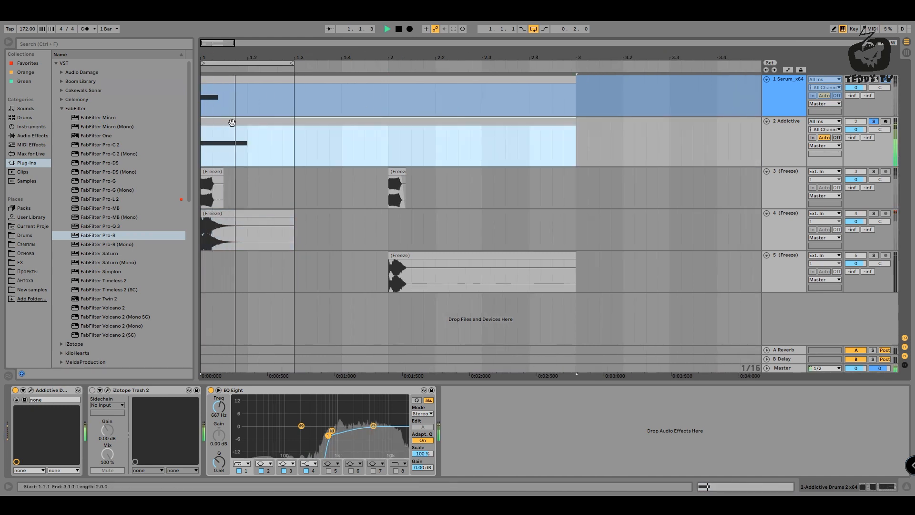
Step: Audition other pitches for the Addictive Drums clip's note, set it to G2 and extend it to 1.3
double_click(231, 121)
key("space")
left_click_drag(190, 389, 167, 329)
key("space")
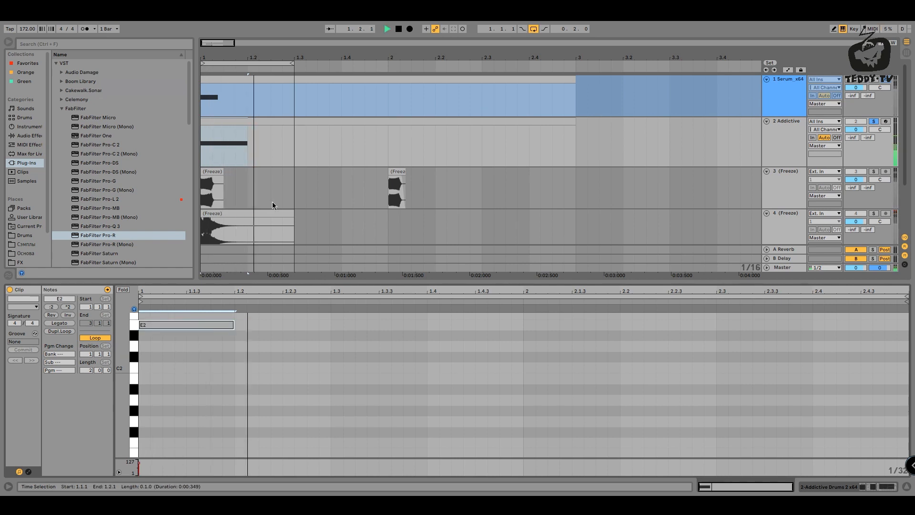
key("space")
scroll(180, 354, "up", 1)
left_click_drag(178, 360, 177, 334)
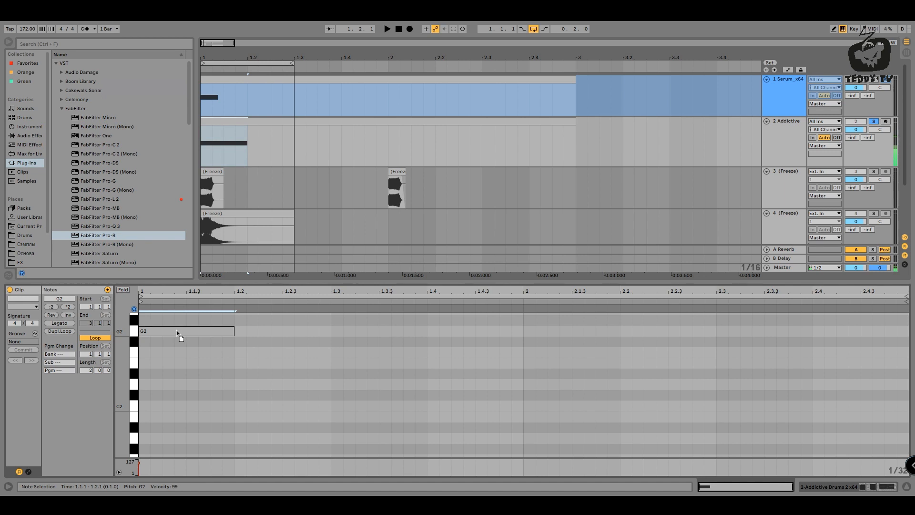
left_click_drag(233, 331, 329, 331)
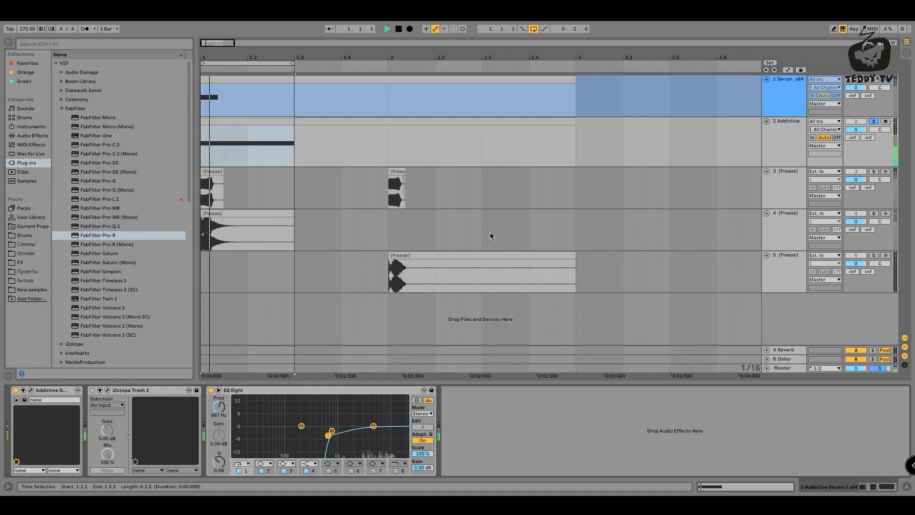
Step: Enable Trash 2 on the Addictive Drums track, apply Crunchy Taco distortion with drive 1.3 and mix 63.4, and lower the shape curve's upper midpoint
left_click(107, 390)
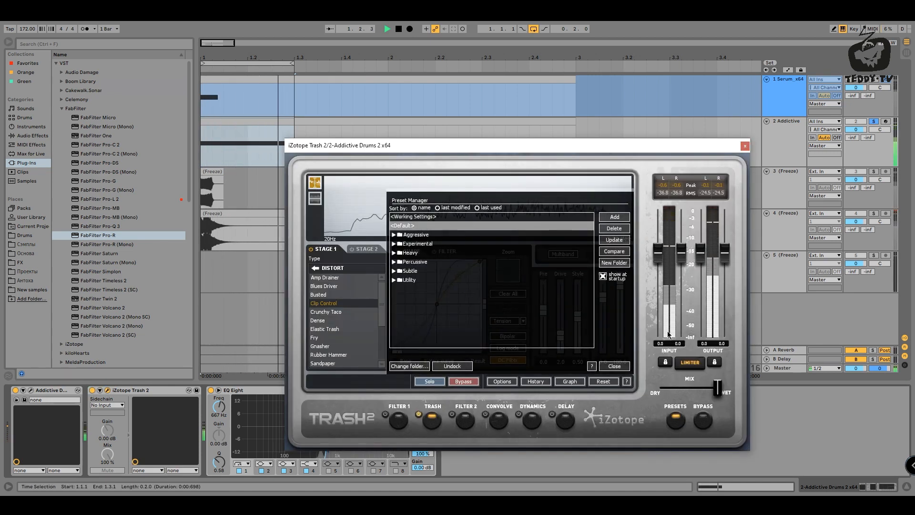
left_click(615, 366)
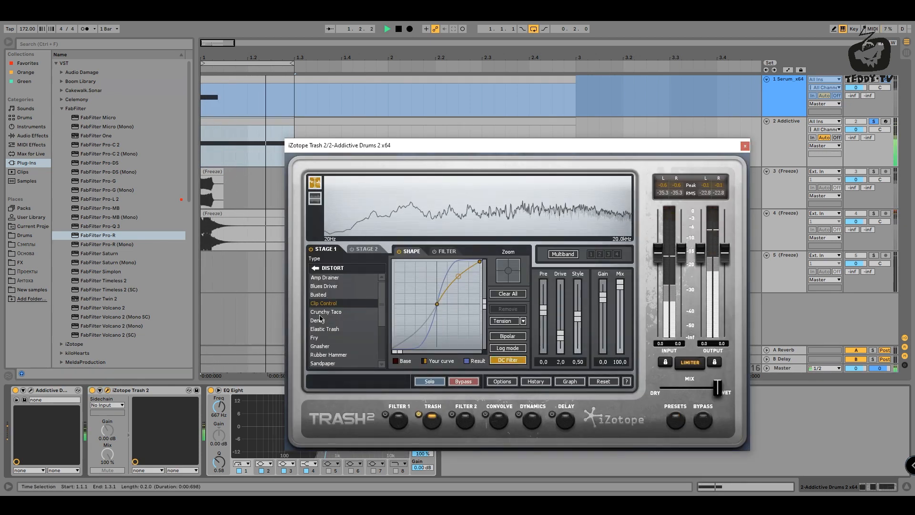
left_click(362, 312)
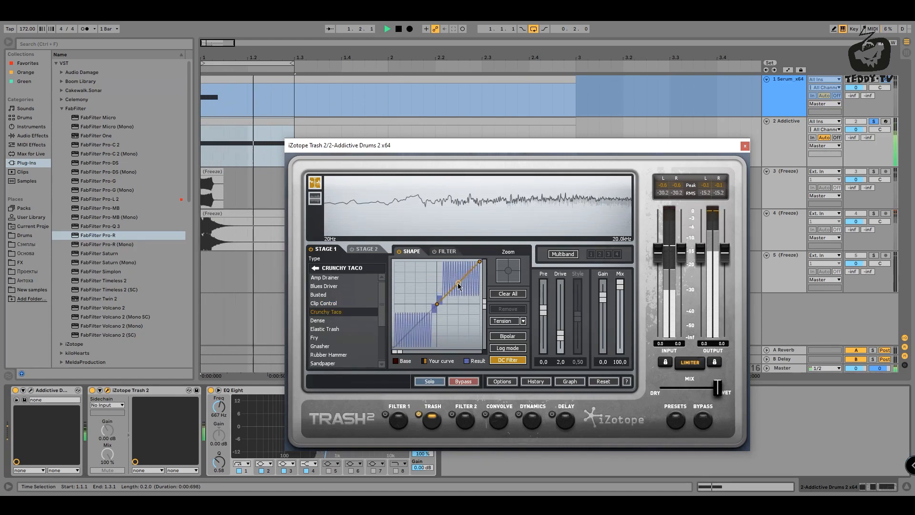
left_click_drag(620, 284, 620, 323)
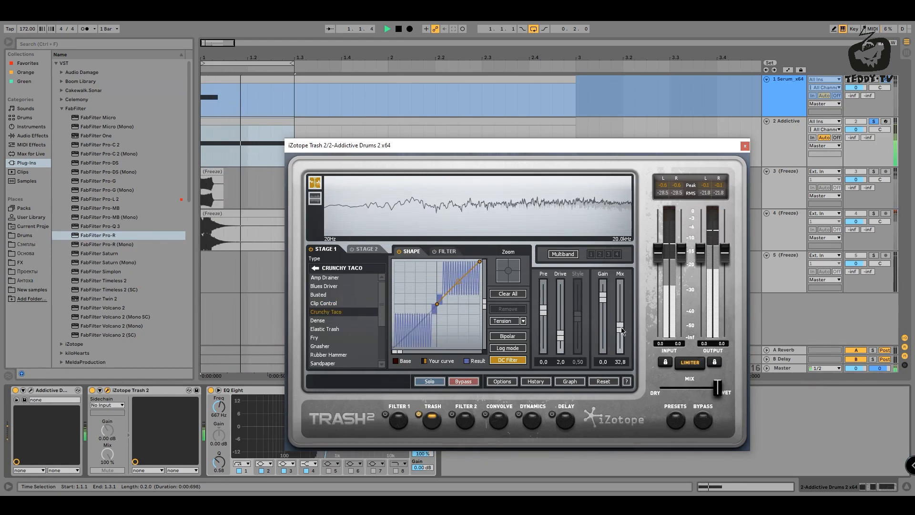
left_click_drag(560, 335, 561, 346)
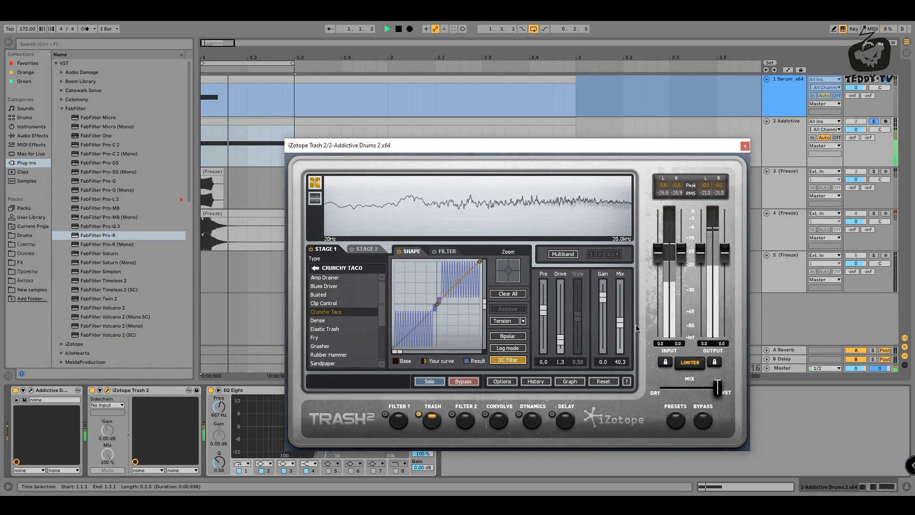
mouse_move(620, 323)
left_mouse_down()
mouse_move(620, 300)
mouse_move(619, 312)
left_mouse_up()
mouse_move(461, 282)
left_mouse_down()
mouse_move(462, 301)
mouse_move(462, 272)
mouse_move(462, 298)
left_mouse_up()
Step: Try Dense, switch Trash 2's distortion to Elastic Trash with style 0.75 and mix 96.3, and raise the output to about +5.2
left_click(349, 320)
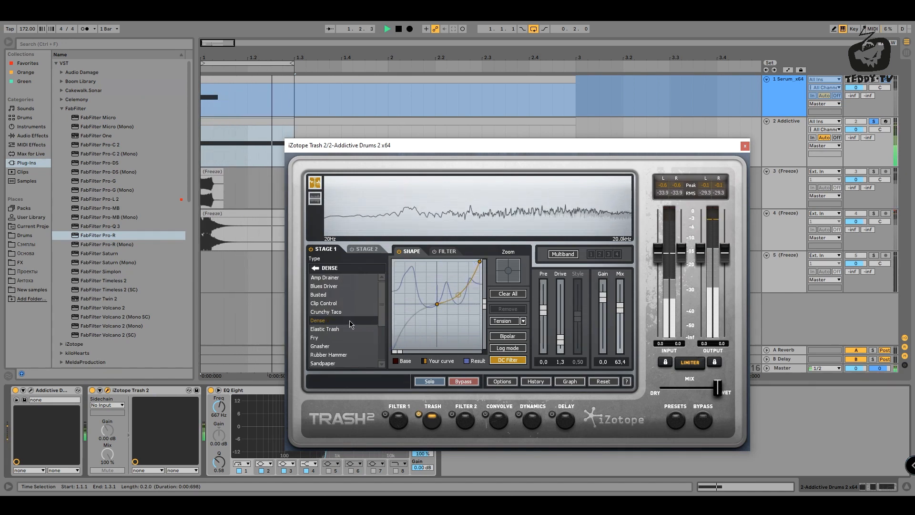
left_click(324, 329)
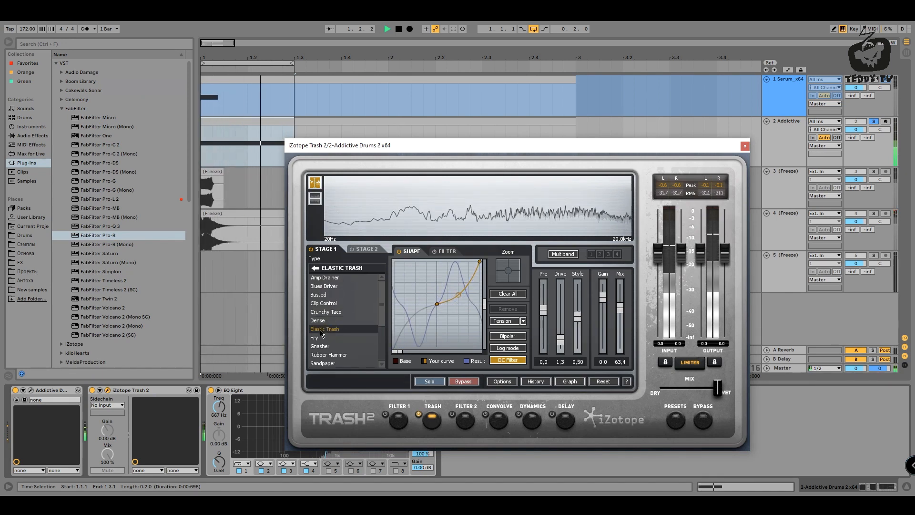
scroll(328, 298, "down", 1)
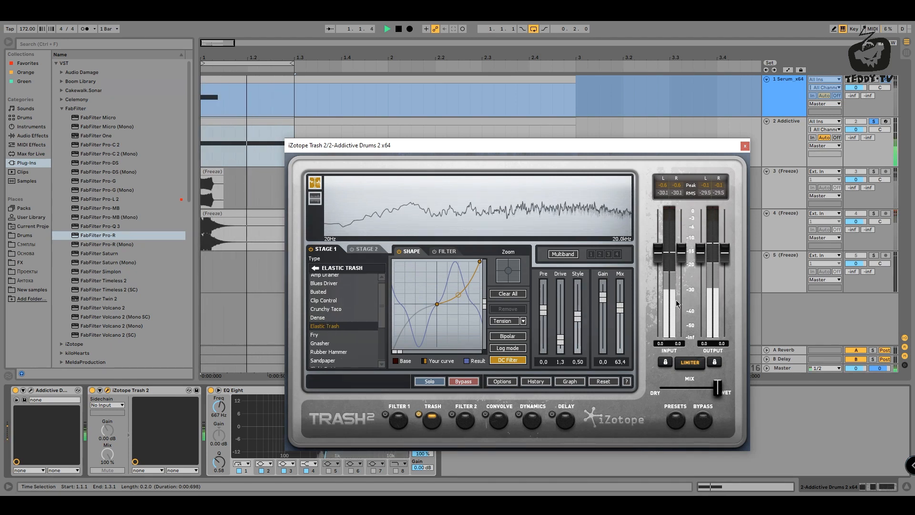
left_click_drag(619, 308, 617, 291)
left_click_drag(577, 316, 580, 300)
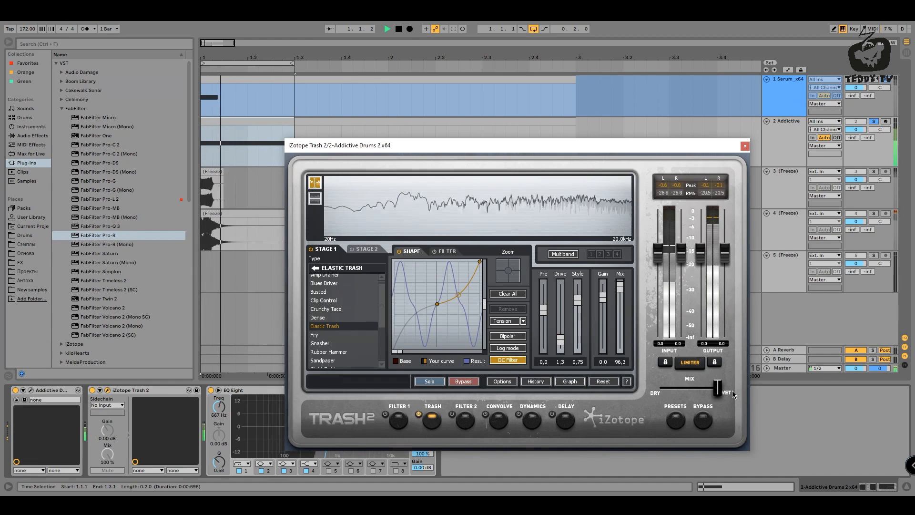
left_click_drag(725, 251, 726, 229)
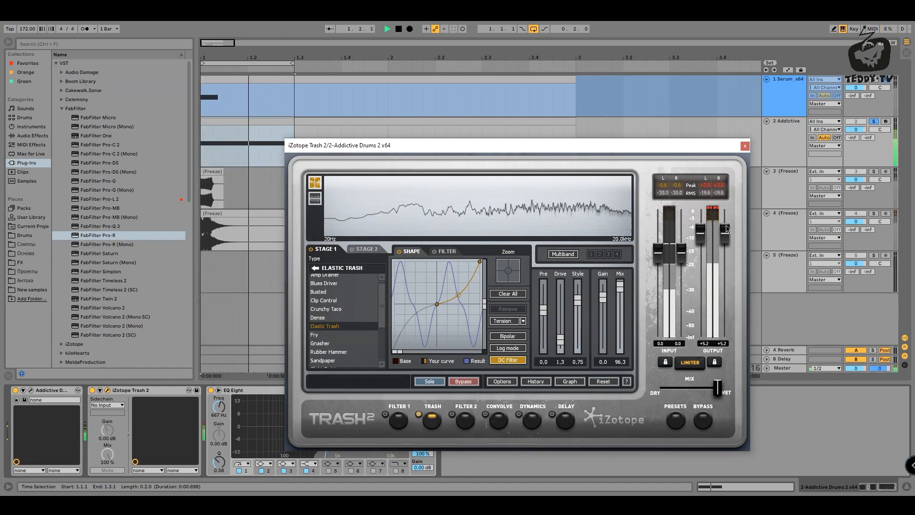
Step: Close Trash 2, then unsolo and freeze the Addictive Drums track
left_click(744, 146)
left_click(876, 122)
right_click(789, 128)
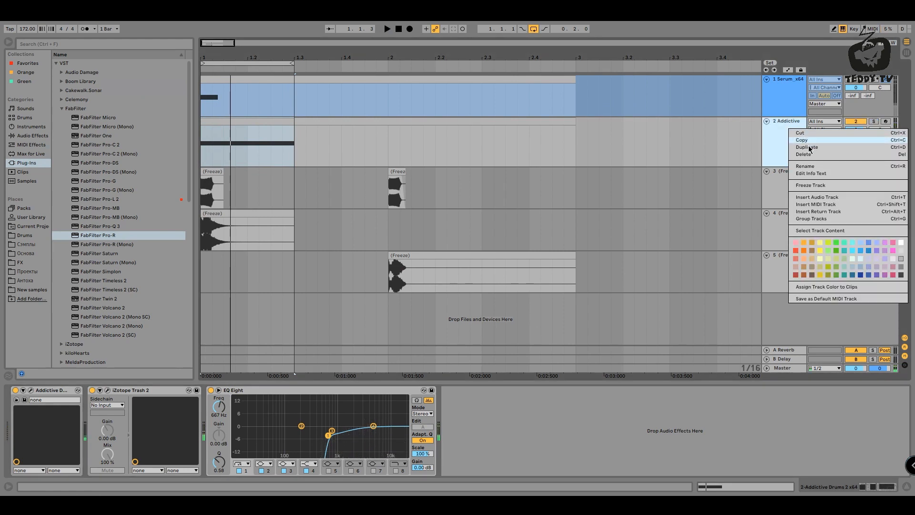
left_click(817, 187)
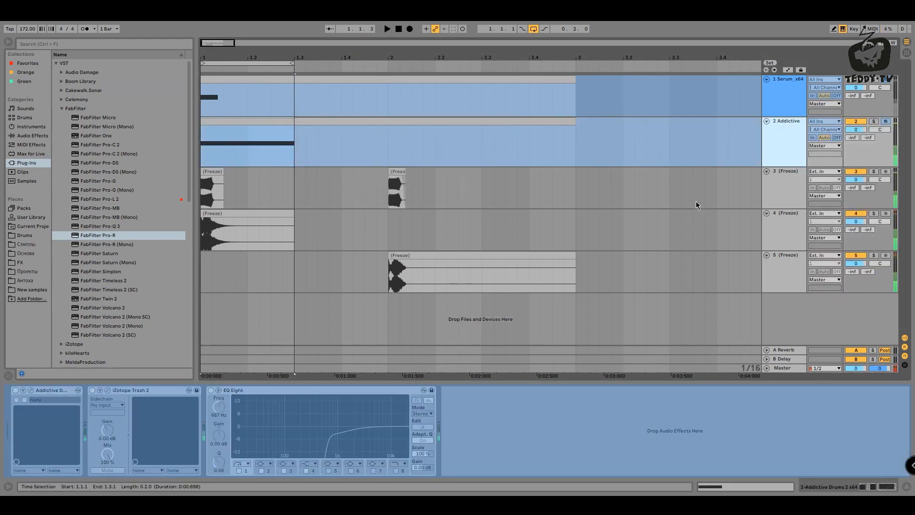
Step: Copy the frozen Addictive Drums hit from 1.1 to 1.3 onto a new audio track below track 5, and deactivate the Addictive Drums track
right_click(783, 262)
left_click(801, 332)
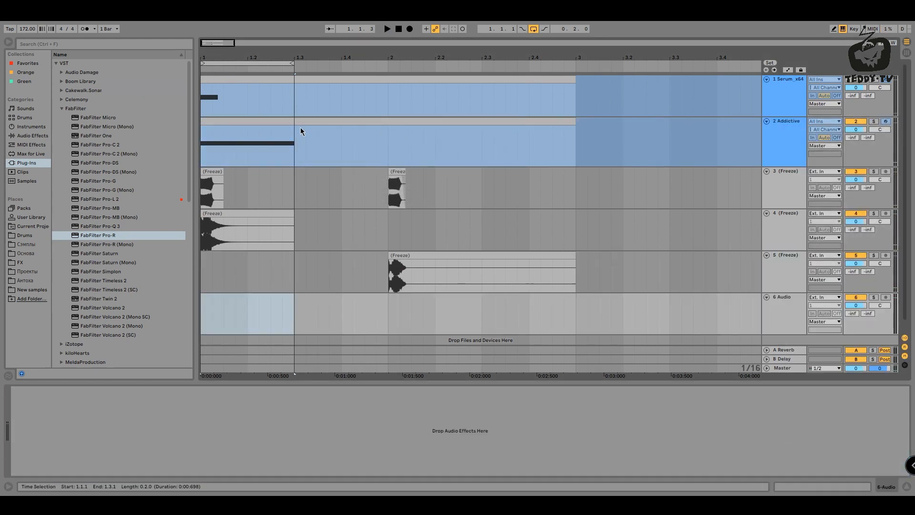
left_click_drag(300, 127, 206, 314)
left_click(657, 315)
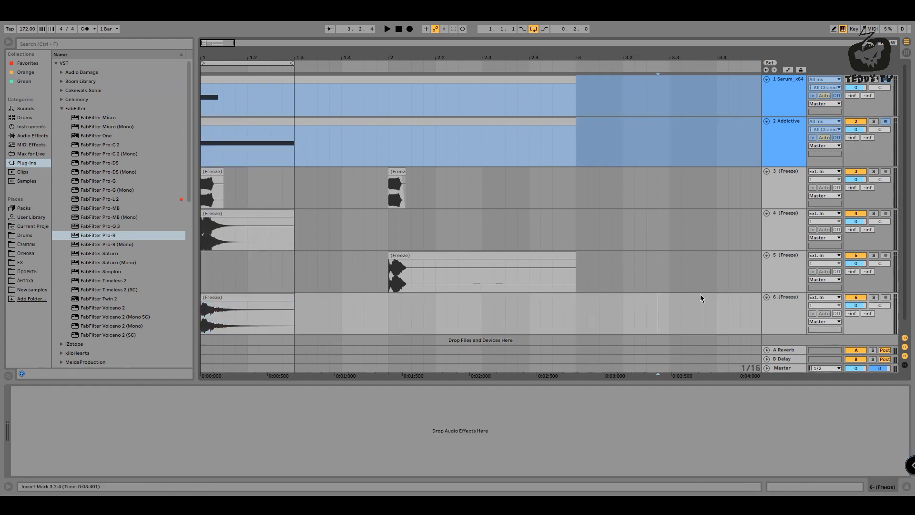
left_click(861, 122)
Step: Add a fade-in of about 75 ms to the bar 1 clip on track 6 during playback
left_click(204, 319)
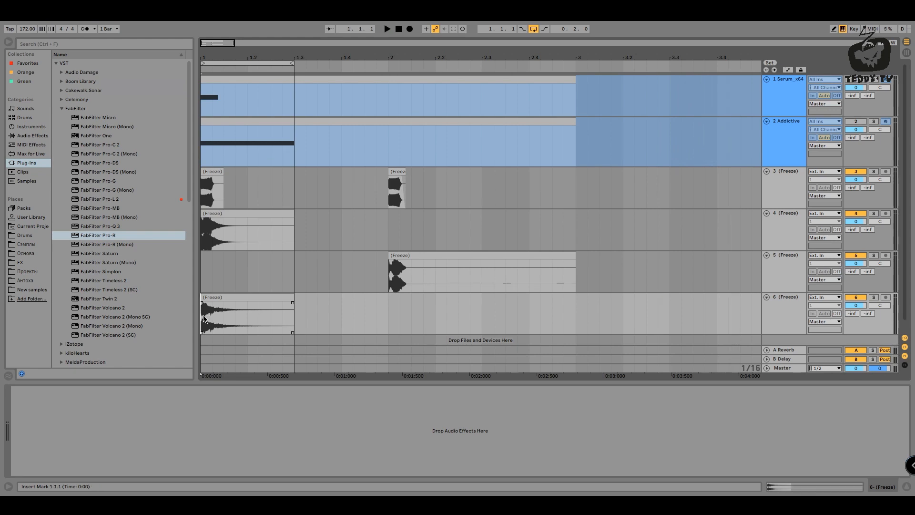
scroll(205, 312, "up", 5)
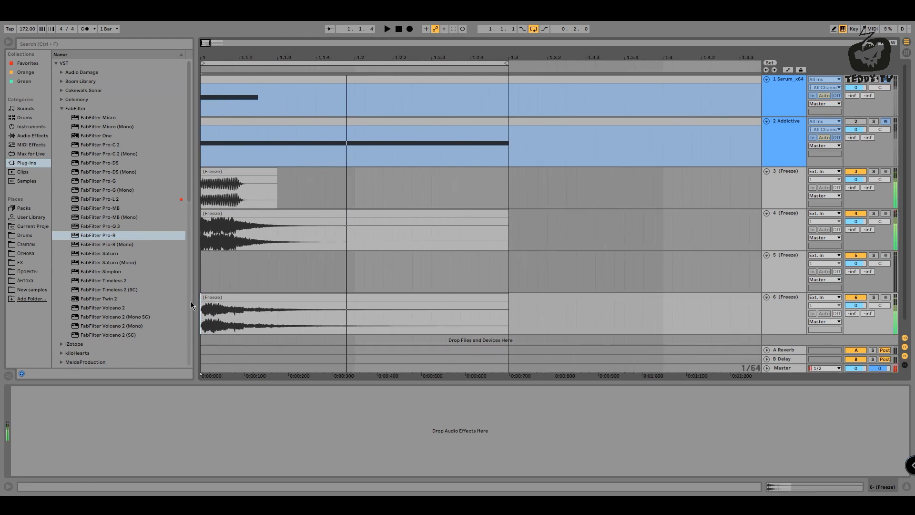
left_click_drag(202, 303, 233, 304)
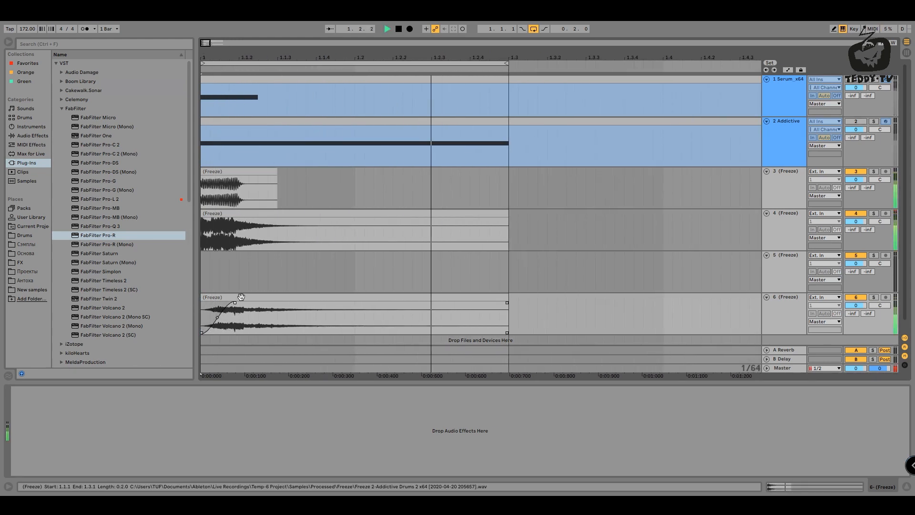
key("space")
Step: Transpose the faded bar 1 clip on track 6 to 4 st and play it with the other layers
double_click(239, 297)
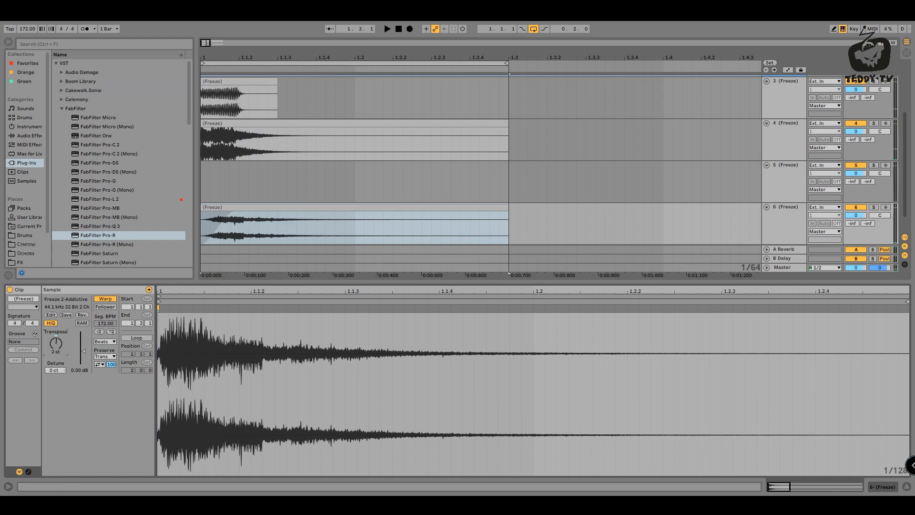
left_click_drag(56, 343, 56, 341)
key("space")
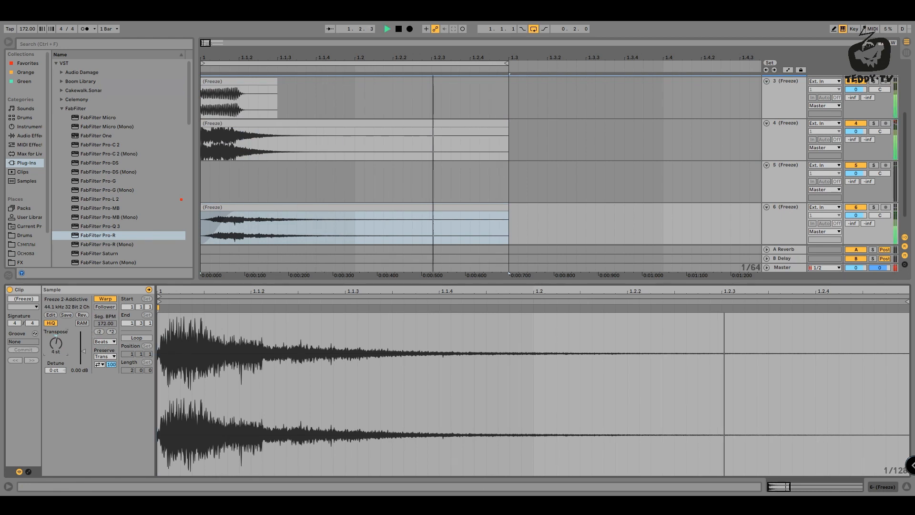
key("space")
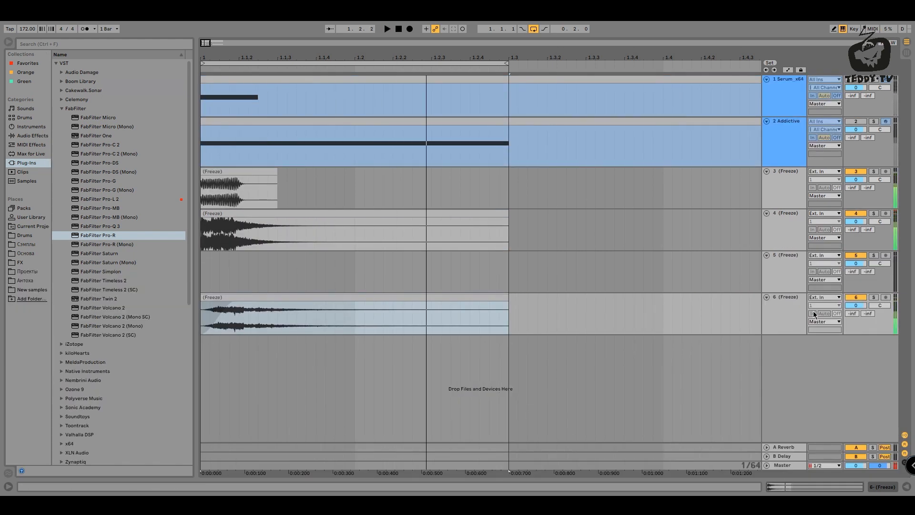
key("space")
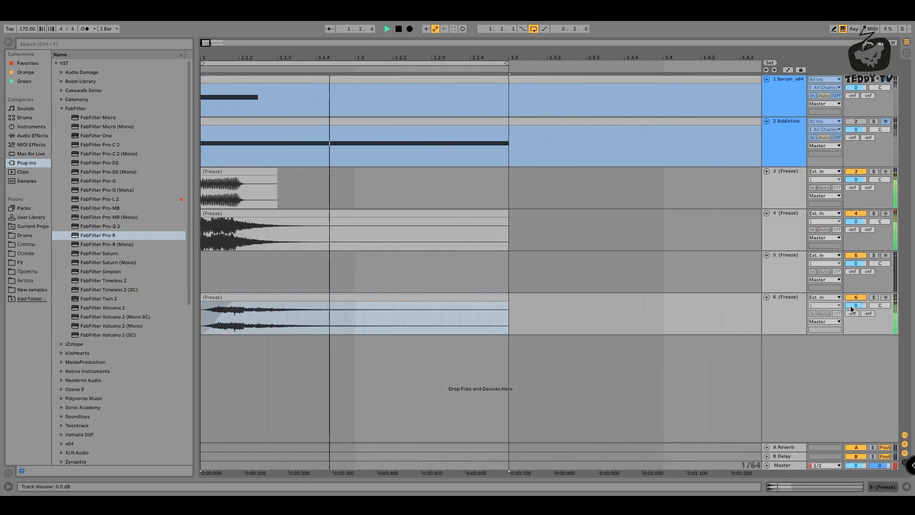
Step: Move track 6 with the faded bar 1 hit above track 5 and play the stacked bar 1 layers
left_click_drag(777, 302, 776, 260)
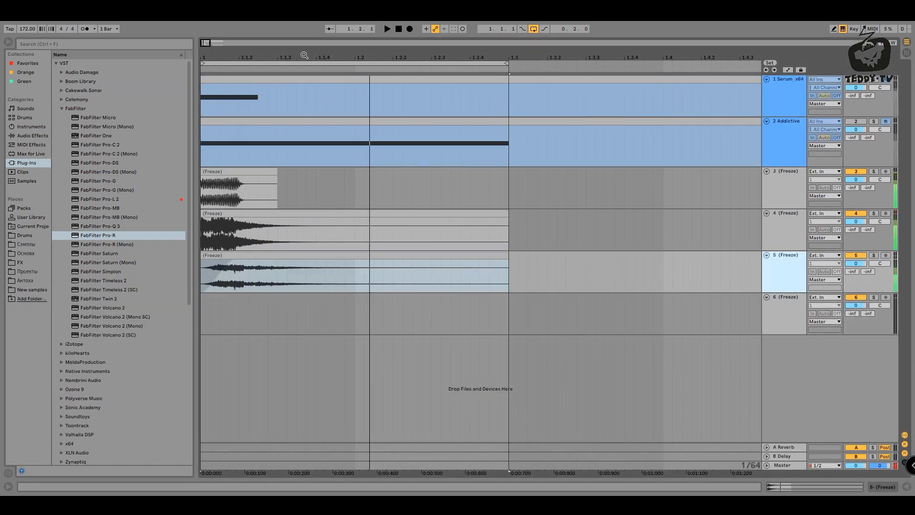
left_click_drag(210, 42, 239, 44)
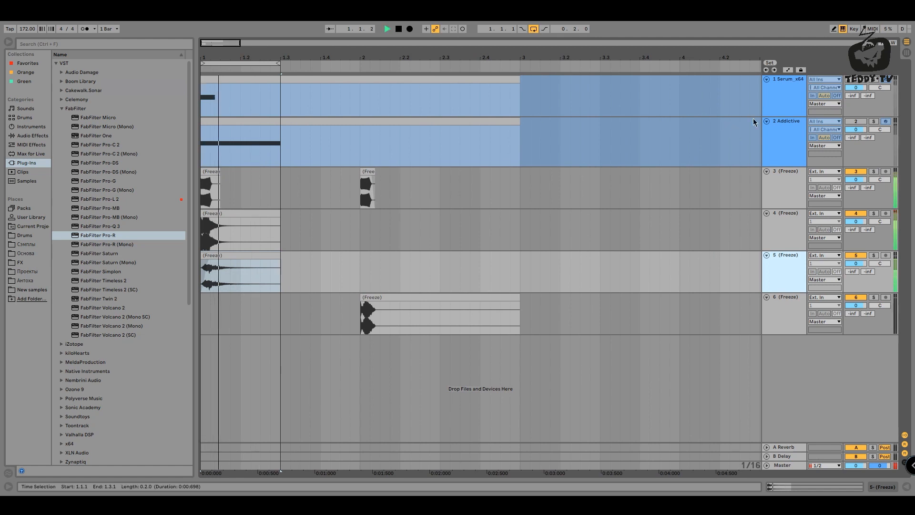
key("space")
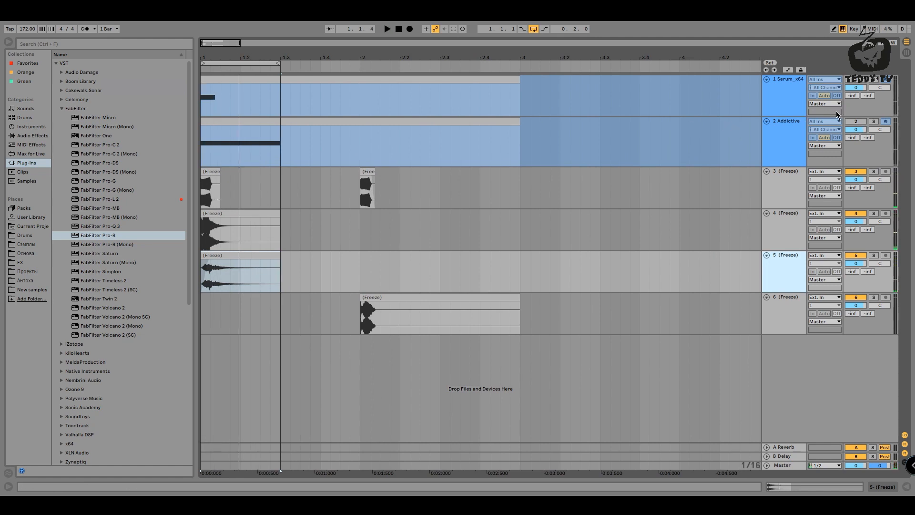
key("space")
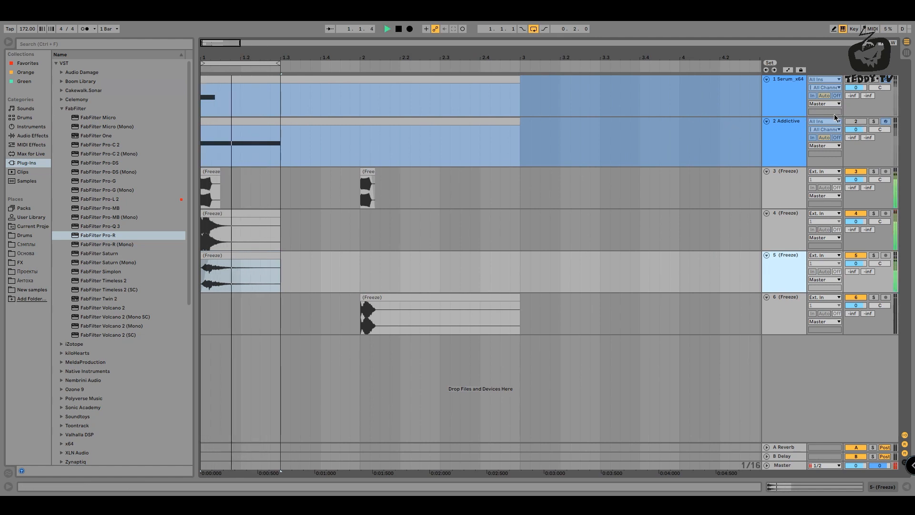
key("space")
Step: Move the bar 2 clip from track 3 to a new audio track placed directly above the other bar 2 hit, and play the bar 1 layers
right_click(784, 184)
left_click(800, 257)
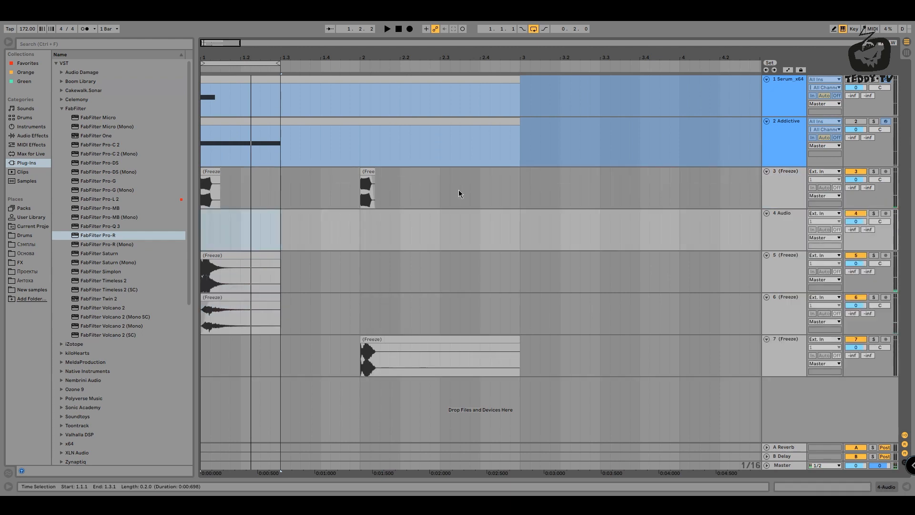
left_click_drag(364, 181, 364, 223)
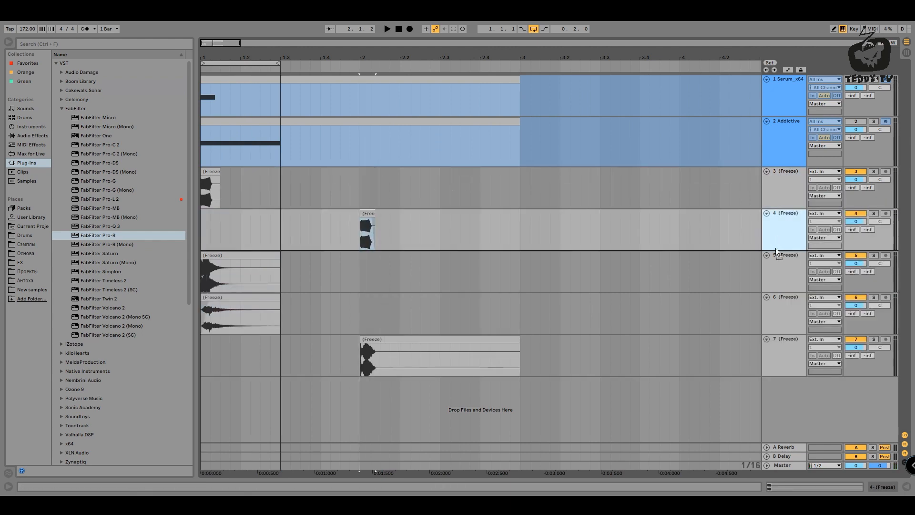
left_click_drag(777, 253, 781, 334)
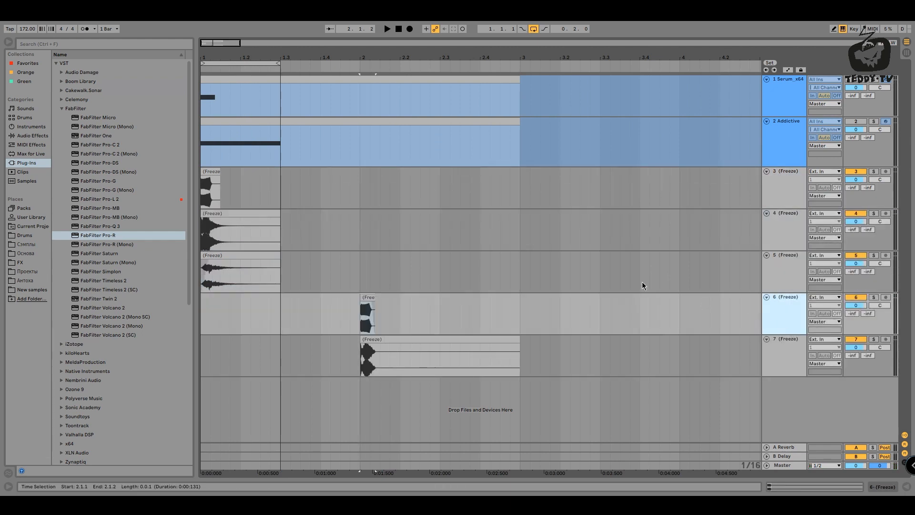
left_click(203, 276)
key("space")
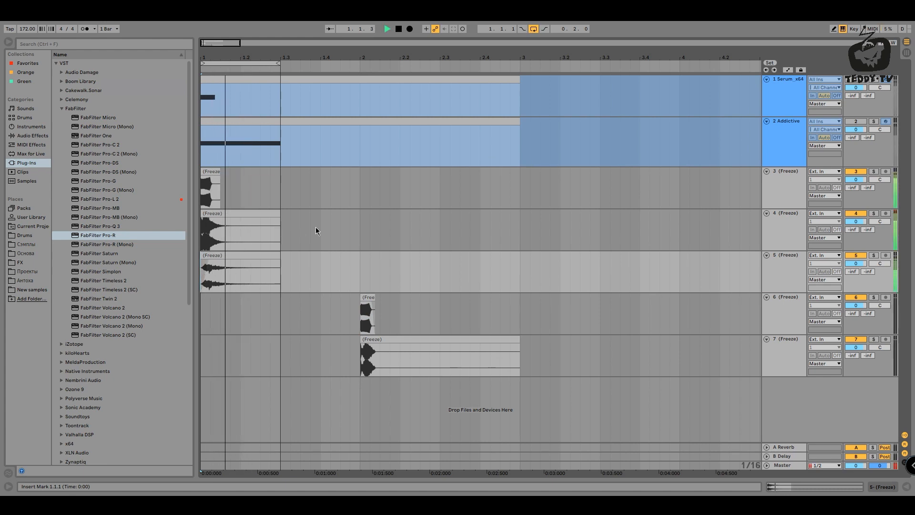
key("space")
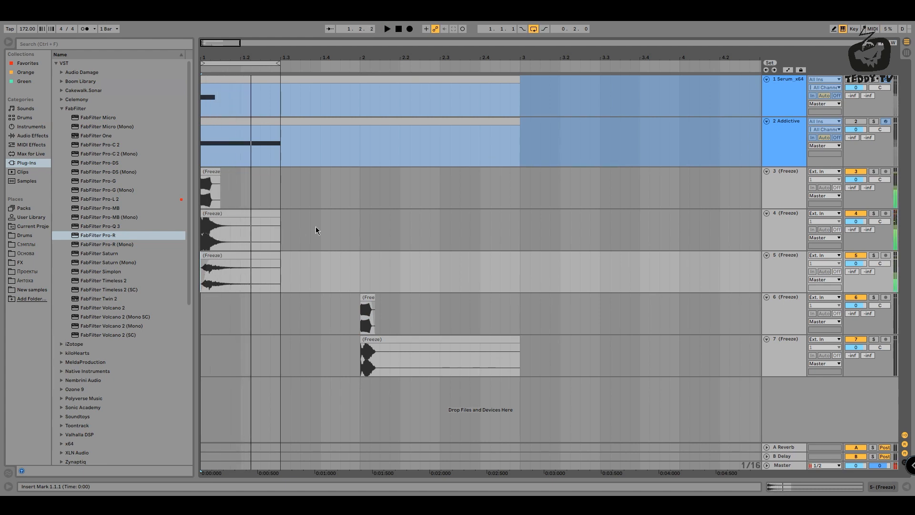
key("space")
Step: Unfreeze, reactivate and solo the Addictive Drums track
left_click(795, 123)
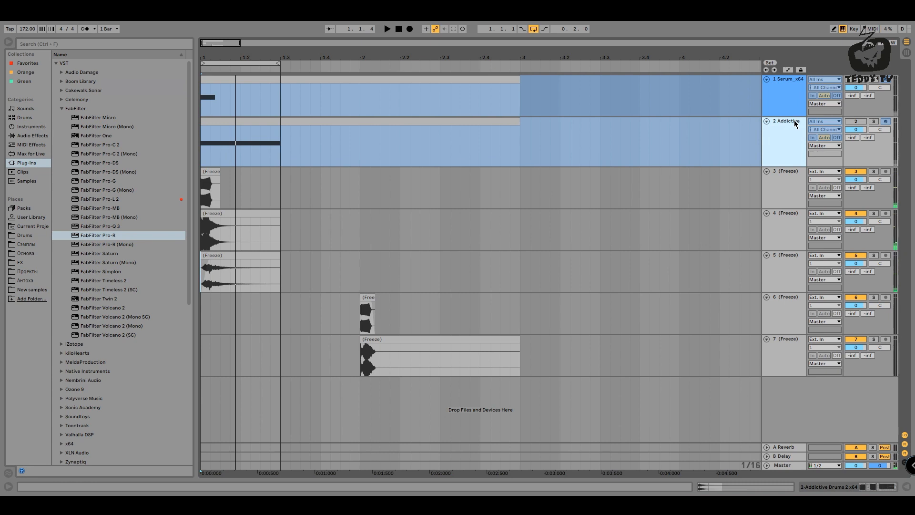
right_click(796, 123)
left_click(826, 176)
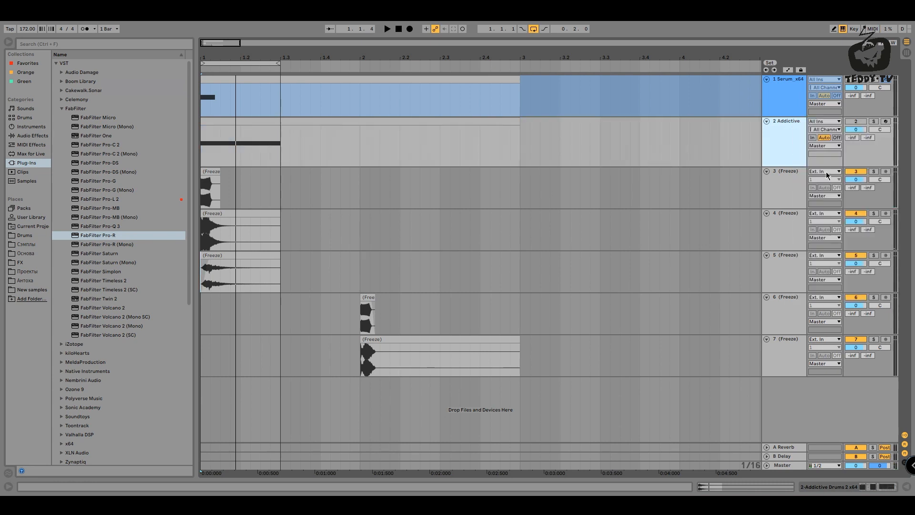
left_click(857, 121)
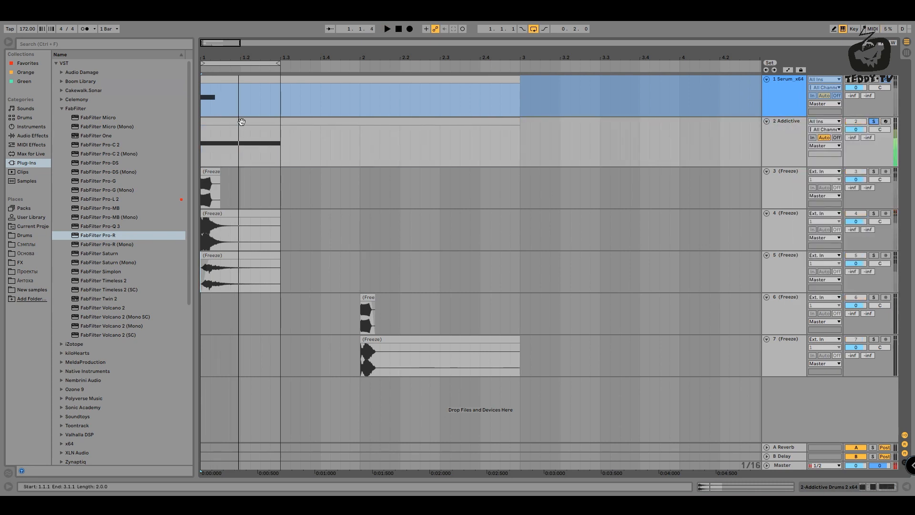
Step: Open the Addictive Drums MIDI clip in an enlarged note editor and move its note to F#1
double_click(241, 146)
left_click_drag(190, 382, 190, 200)
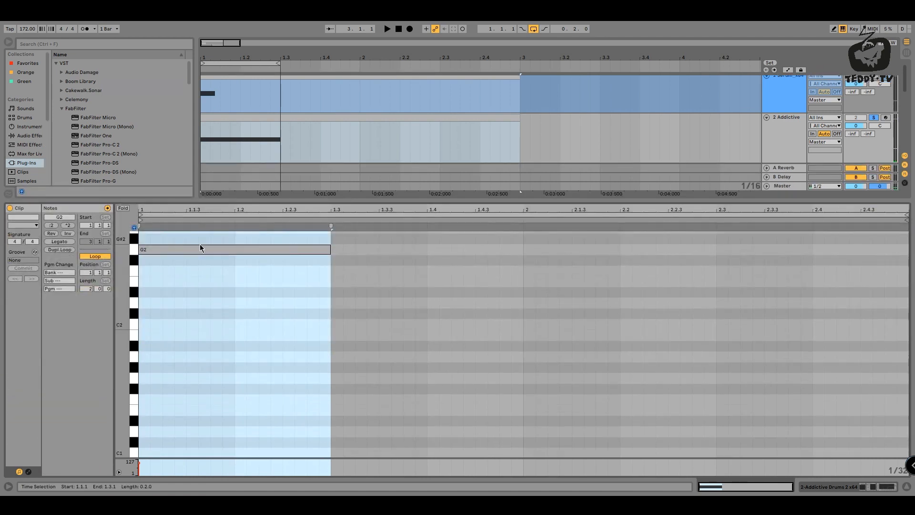
left_click_drag(200, 244, 198, 392)
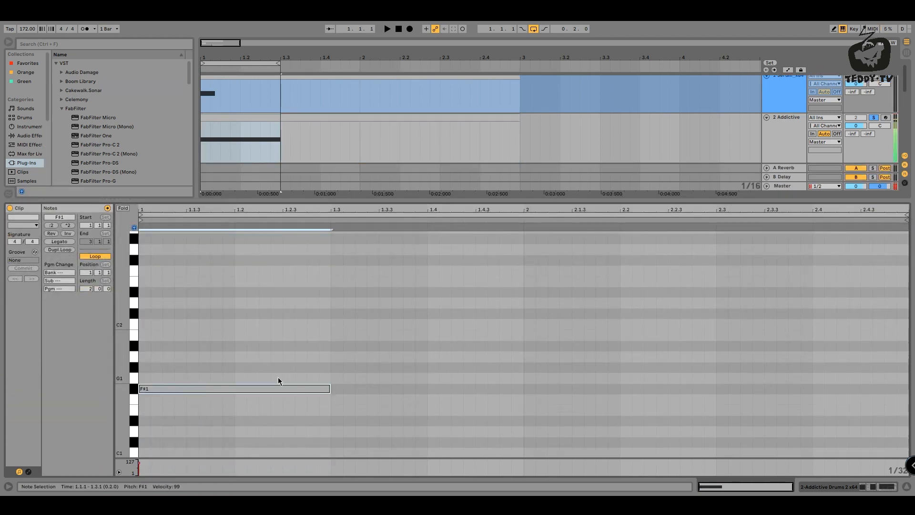
Step: Play the new drum note, switch off EQ Eight on the Addictive Drums track and check the Trash 2 settings
key("space")
key("space")
key("shift+Tab")
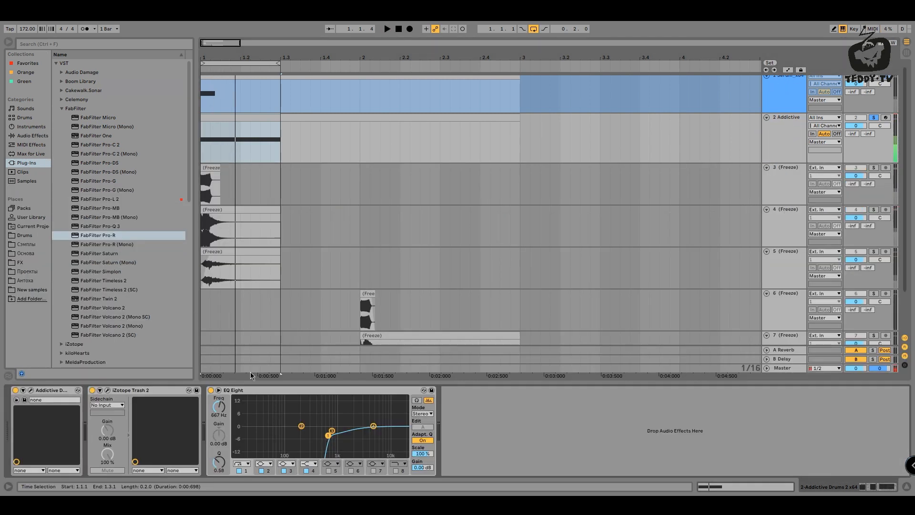
left_click(211, 391)
key("space")
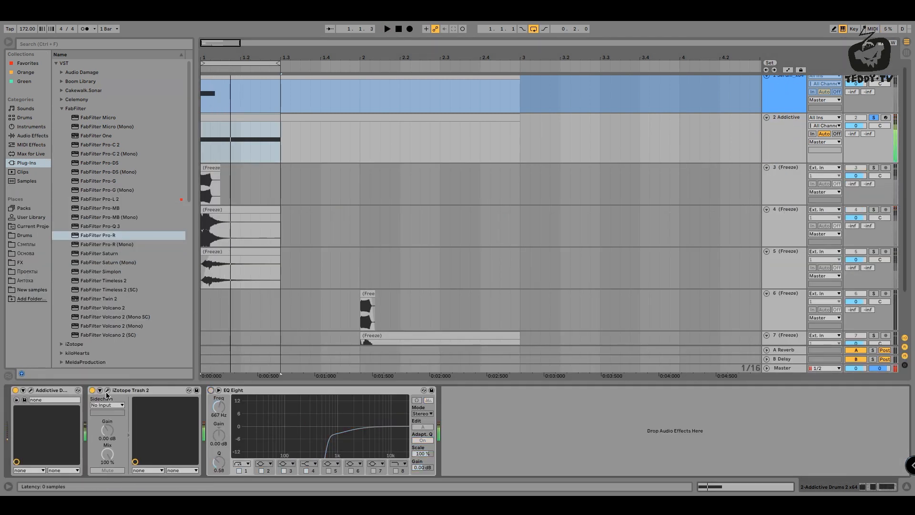
left_click(107, 391)
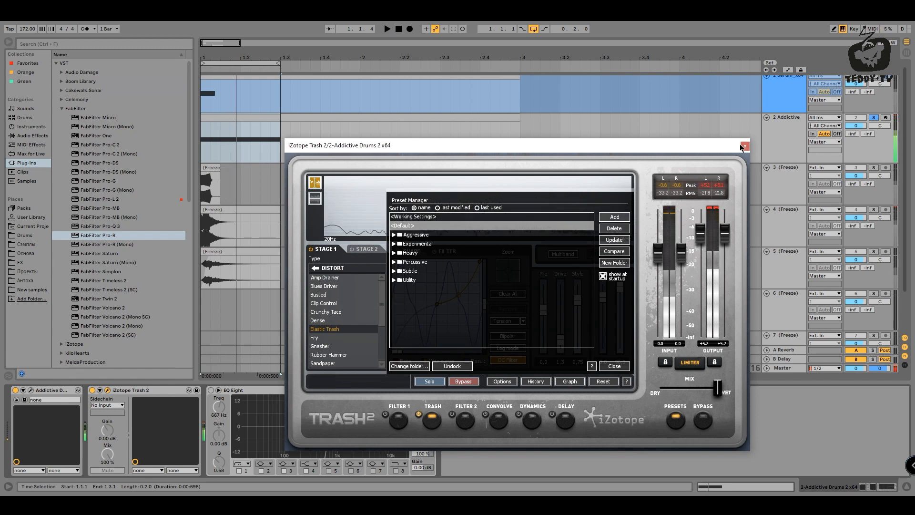
left_click(743, 146)
Step: In Addictive Drums 2, enable the snare's pitch envelope, disable its volume envelope and load the Pearl Masterworks Piccolo snare
left_click(31, 391)
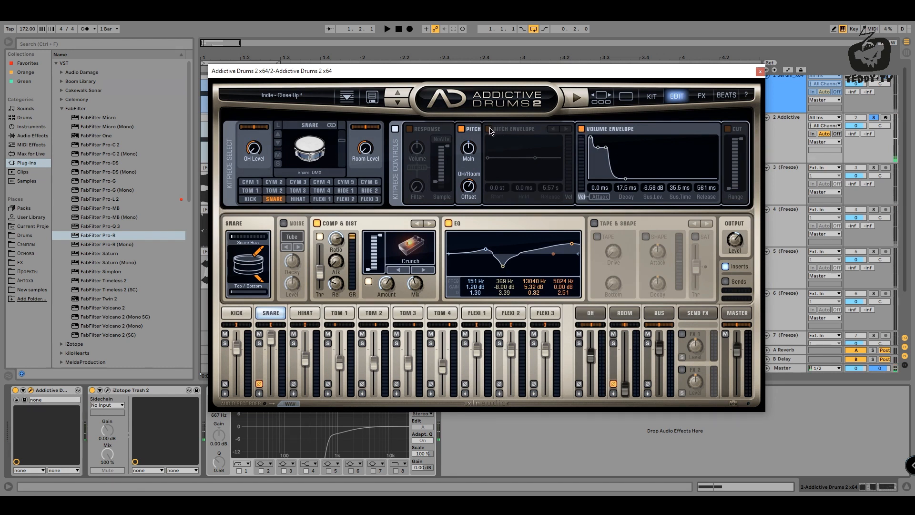
left_click(488, 129)
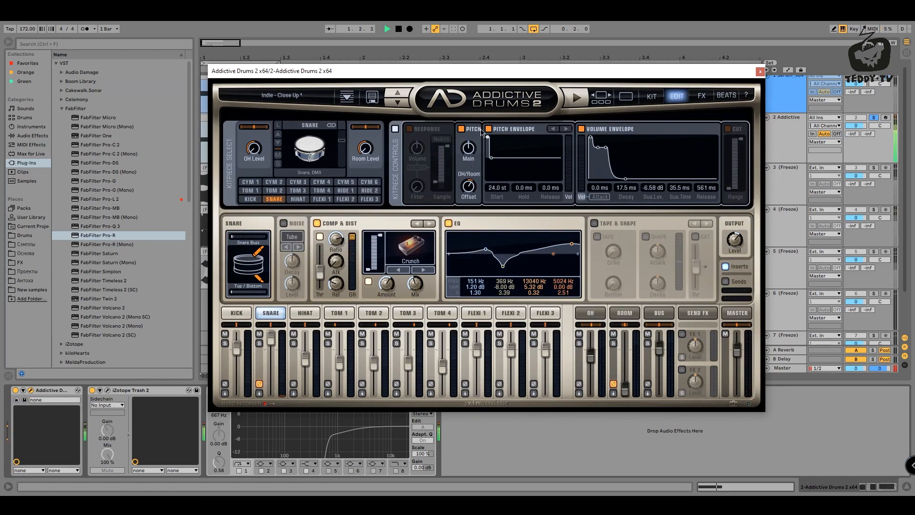
left_click(580, 129)
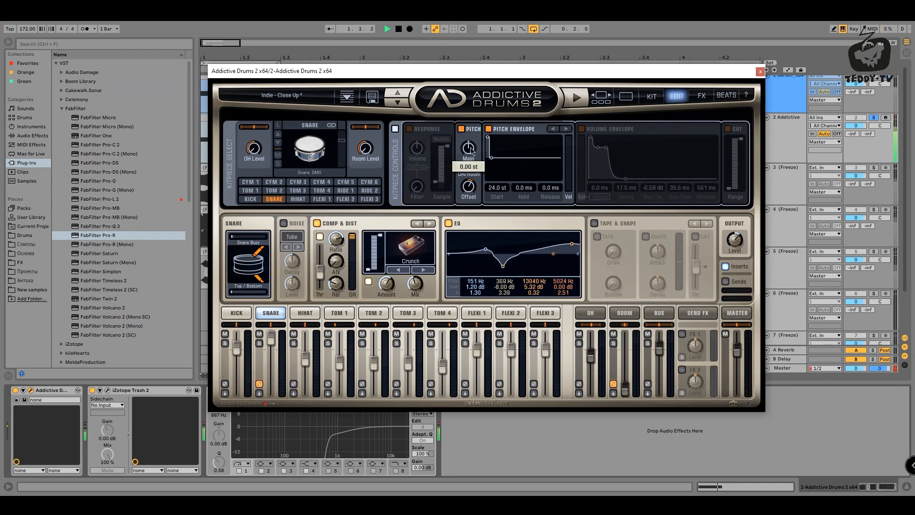
left_click(277, 144)
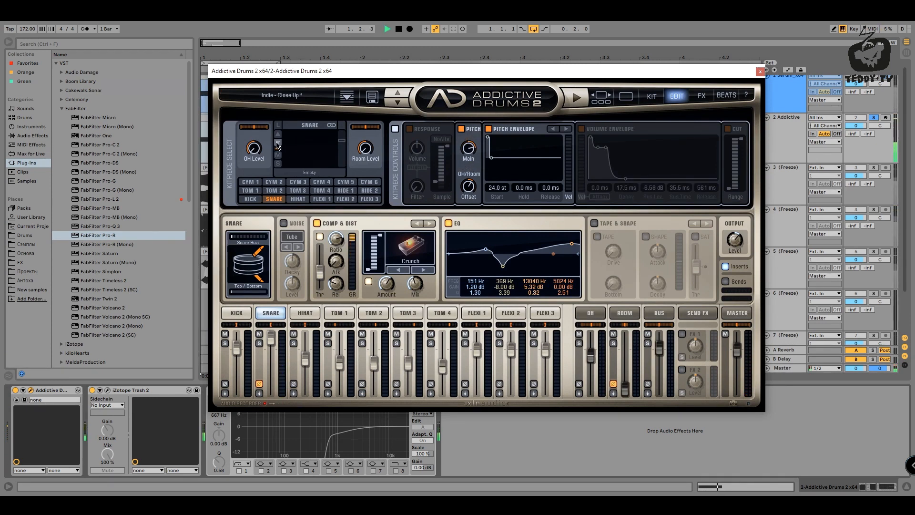
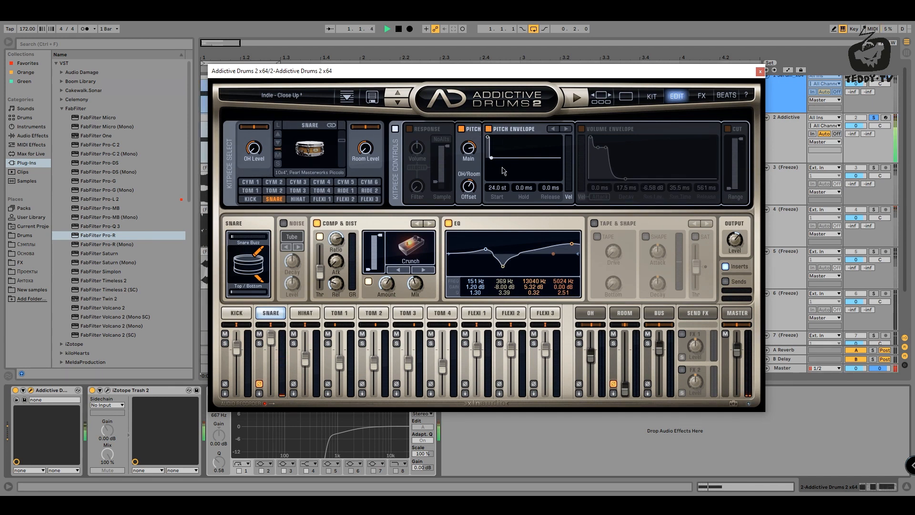
left_click(760, 72)
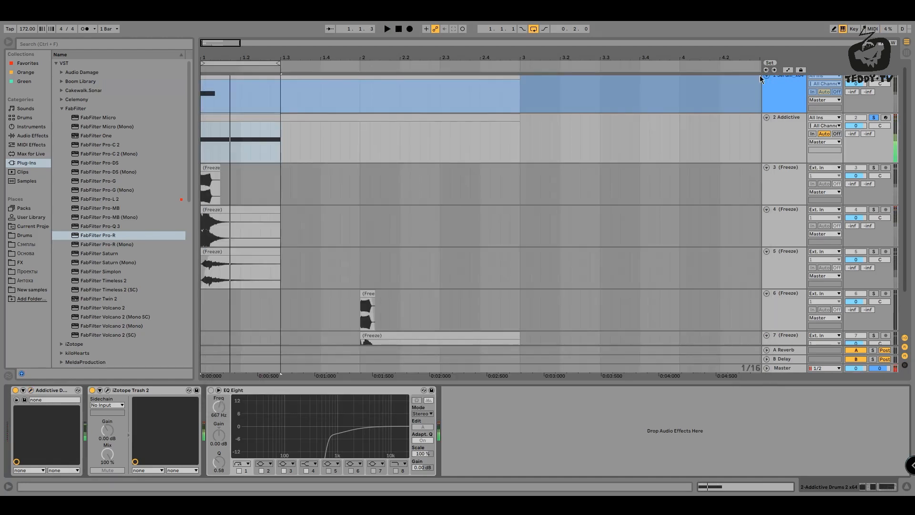
Step: Freeze the Addictive Drums track and place its bar 1 hit as audio on a new audio track below track 5
right_click(781, 122)
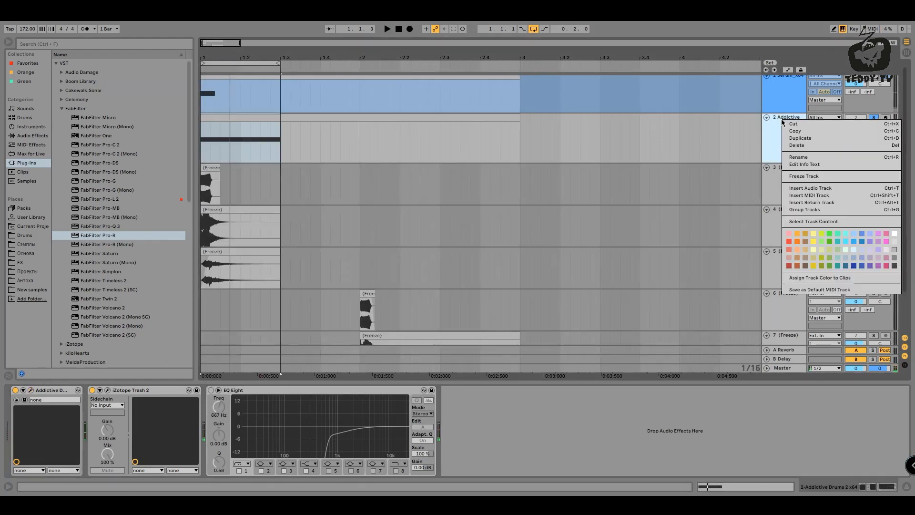
left_click(810, 177)
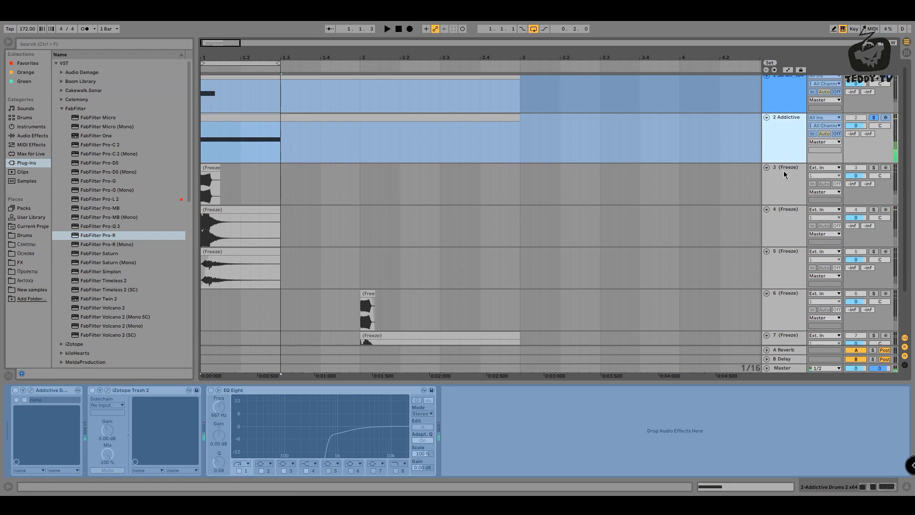
right_click(783, 254)
left_click(810, 331)
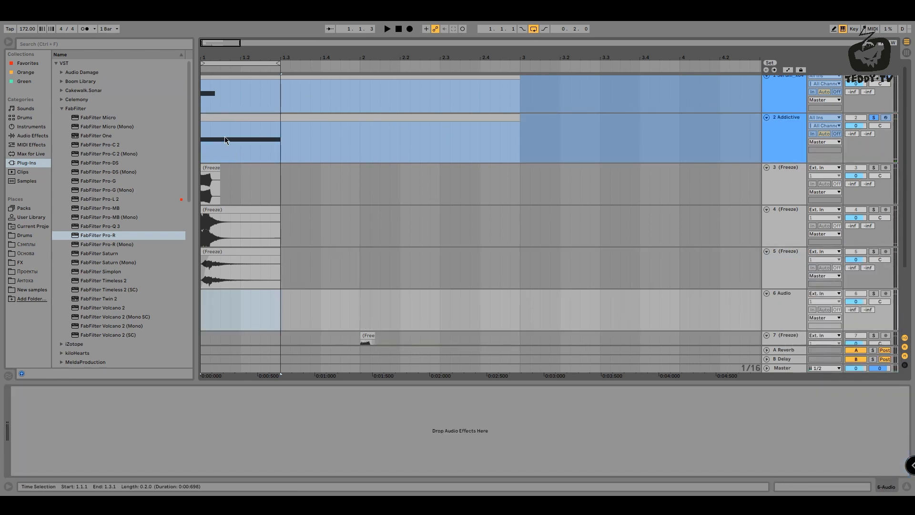
left_click_drag(281, 143, 163, 137)
left_click_drag(207, 117, 204, 303)
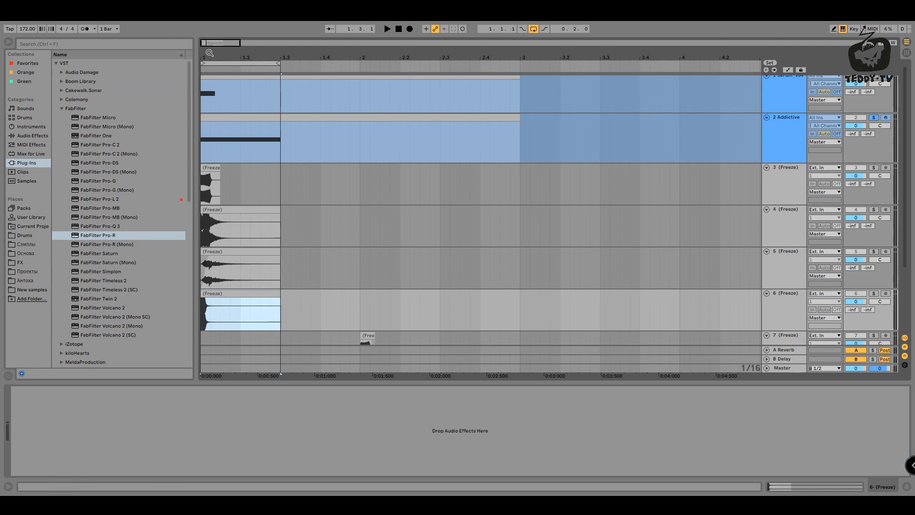
Step: Take the Addictive Drums track out of solo and deactivate it
left_click_drag(209, 52, 210, 116)
left_click(652, 182)
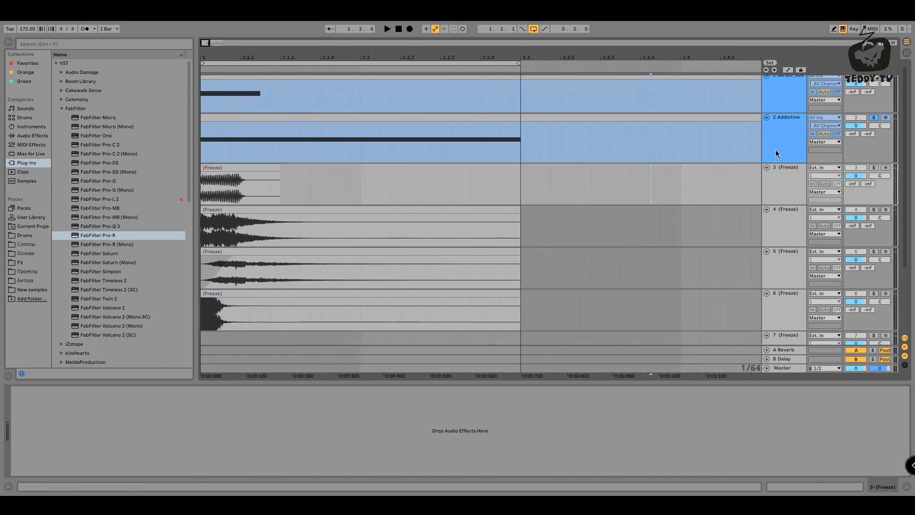
right_click(784, 130)
left_click(874, 120)
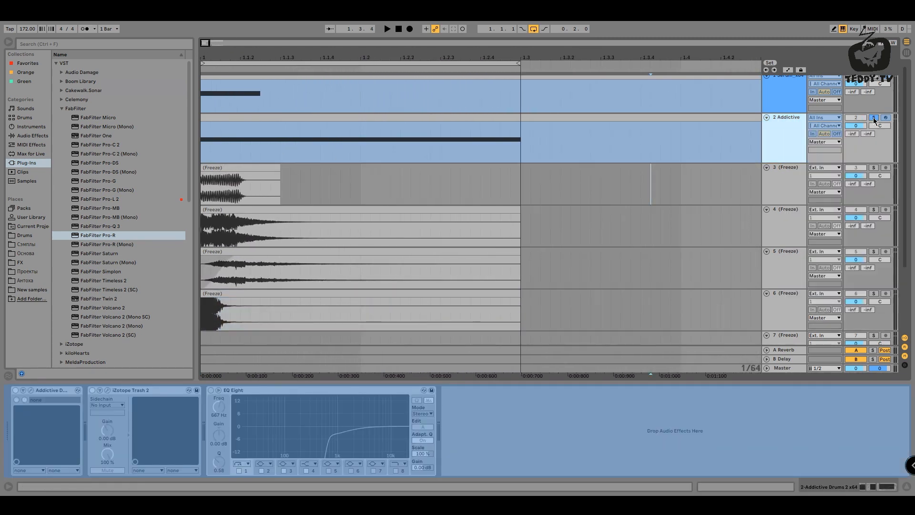
left_click(874, 119)
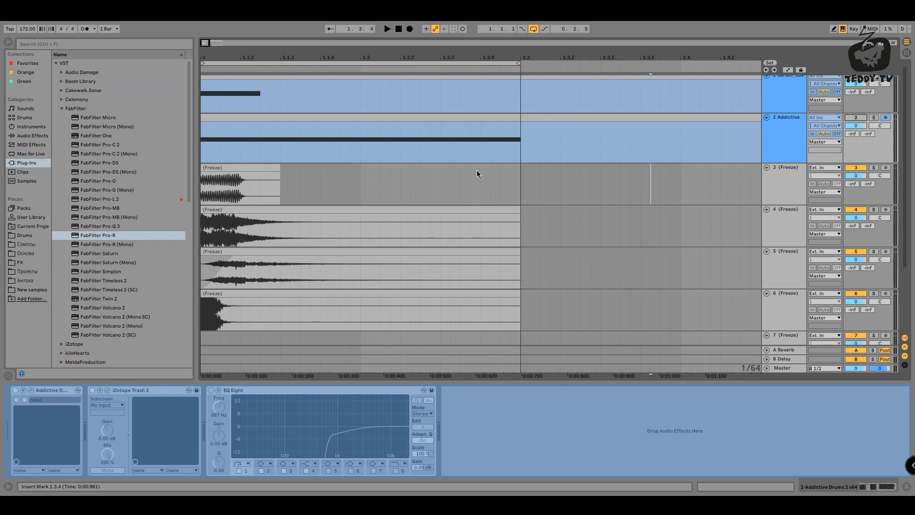
Step: Cut the track 6 drum hit down to a click of about 5 ms by deleting the rest of the clip
scroll(307, 217, "down", 3)
left_click_drag(211, 45, 202, 68)
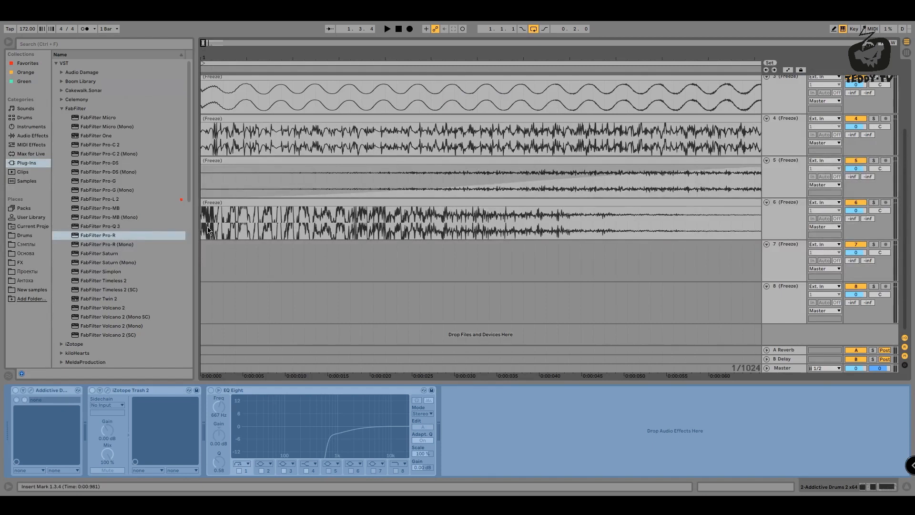
left_click_drag(244, 219, 456, 237)
key("Delete")
key("Delete")
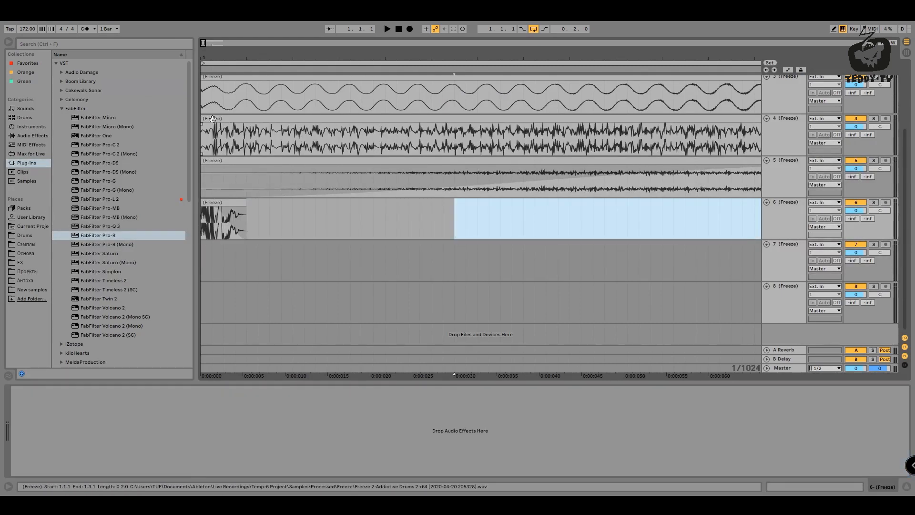
Step: Trim about 3 ms off the start of the track 4 clip and add a short fade-in to the track 3 clip
left_click_drag(202, 119, 235, 126)
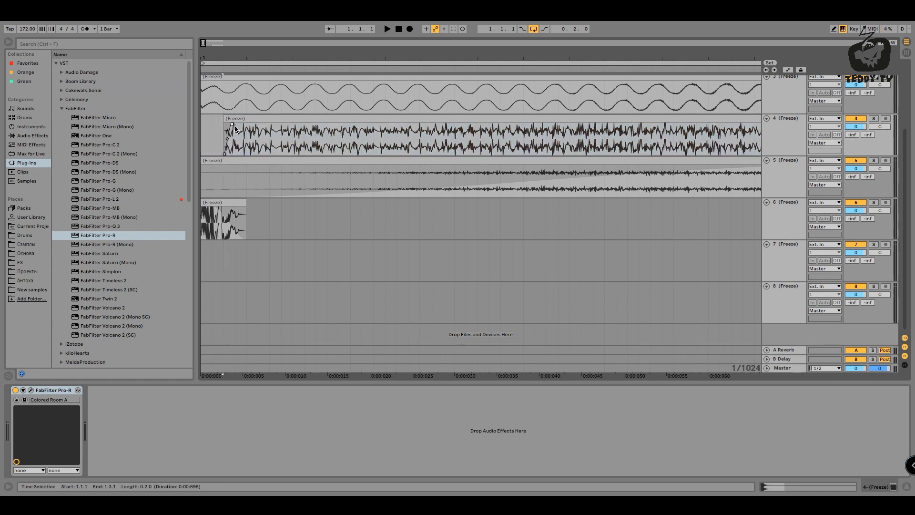
scroll(233, 90, "up", 2)
left_click(224, 107)
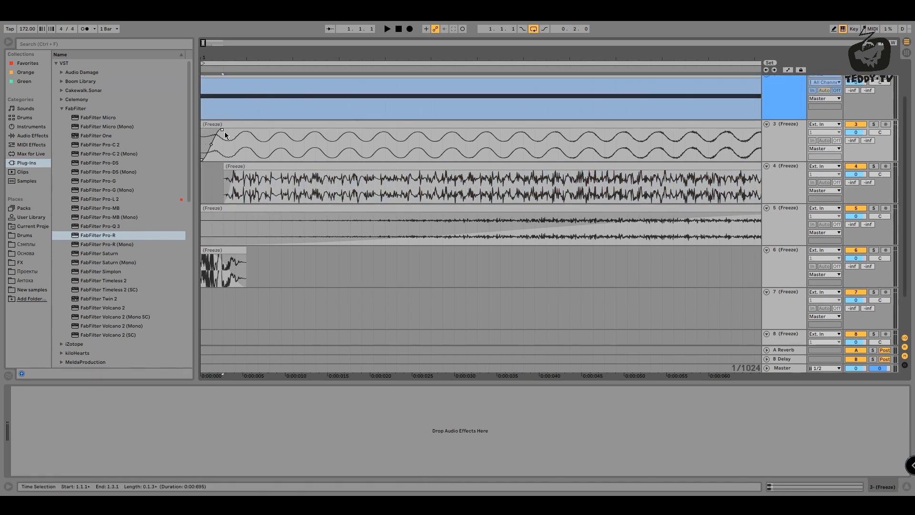
left_click(222, 257)
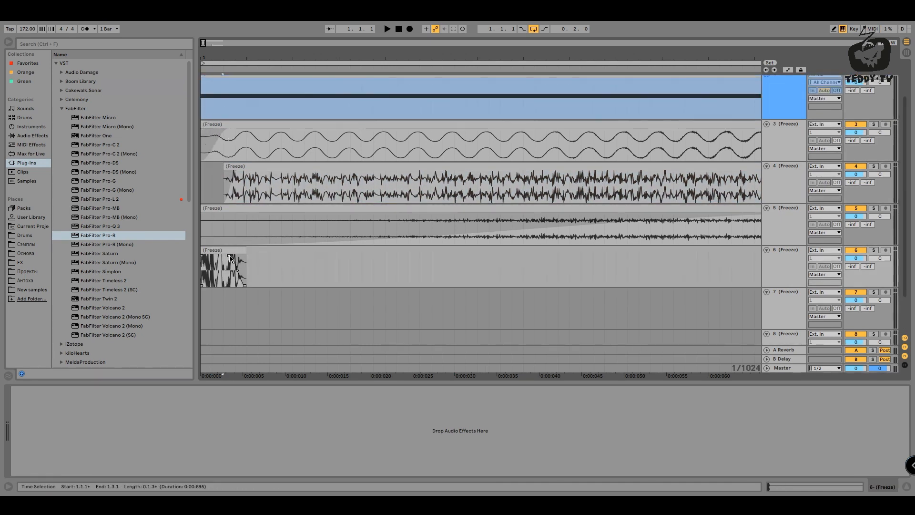
Step: Solo track 6, extend the end of its short click clip to about 8 ms and play it alone
key("space")
left_click_drag(266, 59, 265, 26)
left_click(873, 250)
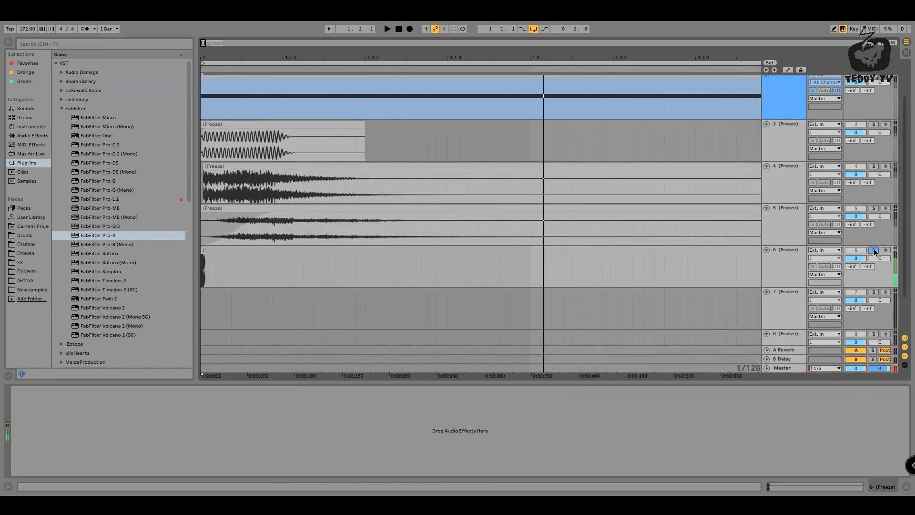
left_click_drag(214, 55, 213, 75)
left_click_drag(259, 257, 289, 254)
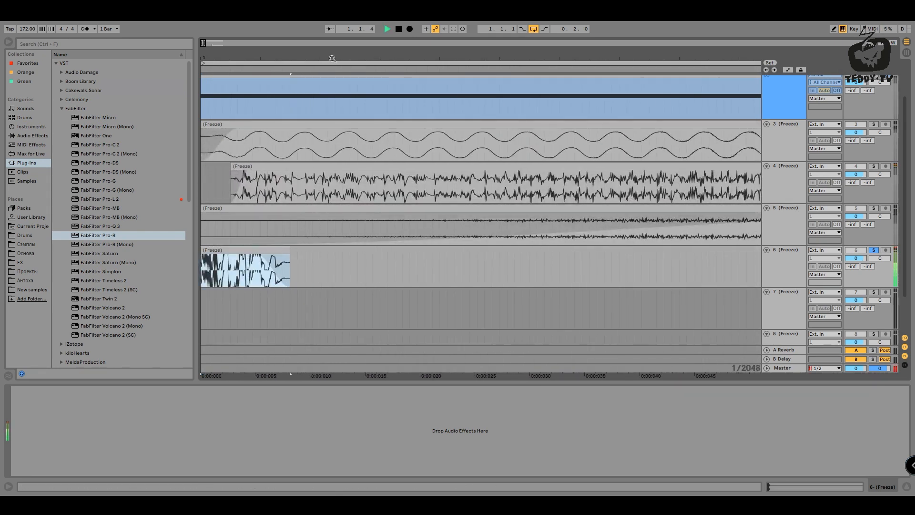
left_click_drag(332, 59, 245, 53)
key("space")
key("space")
key("space")
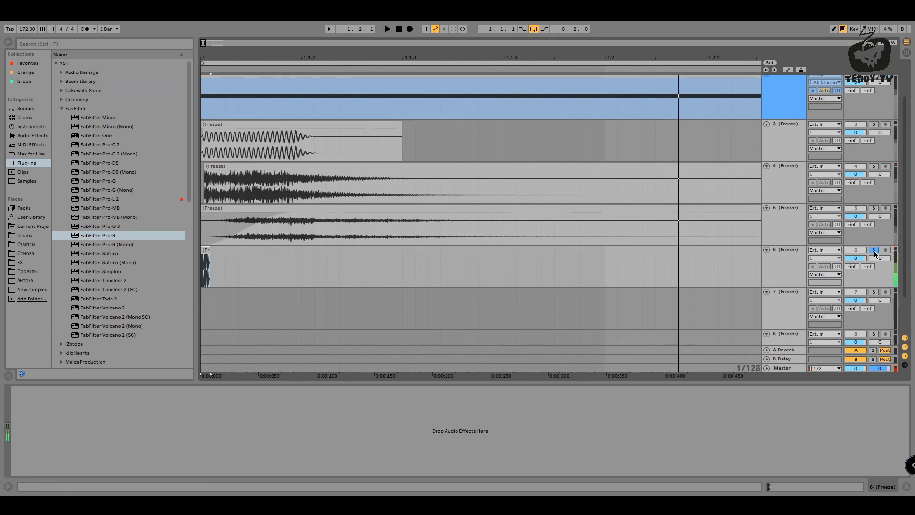
Step: Turn off solo on track 6 and play the bar 1 layers together
left_click(874, 251)
key("space")
key("space")
key("space")
left_click_drag(287, 57, 287, 27)
key("space")
key("space")
key("space")
left_click(775, 144)
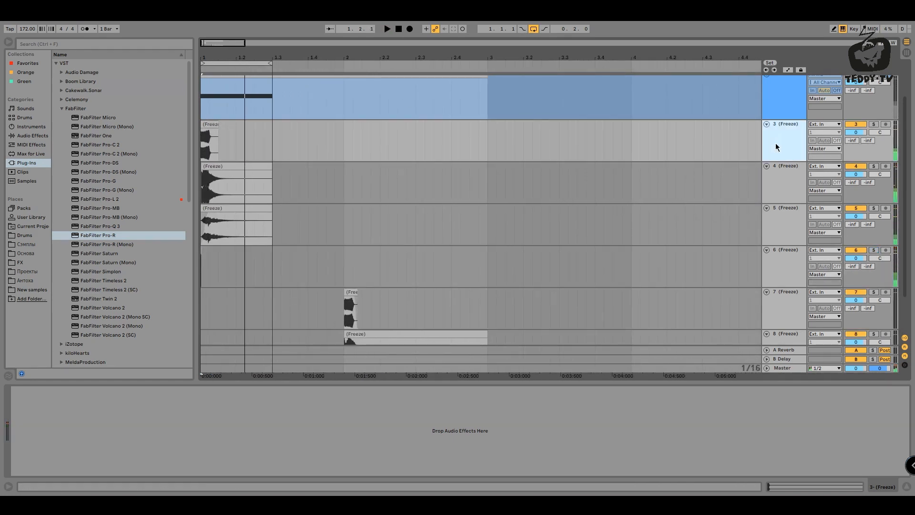
left_click(789, 270, "shift")
right_click(790, 132)
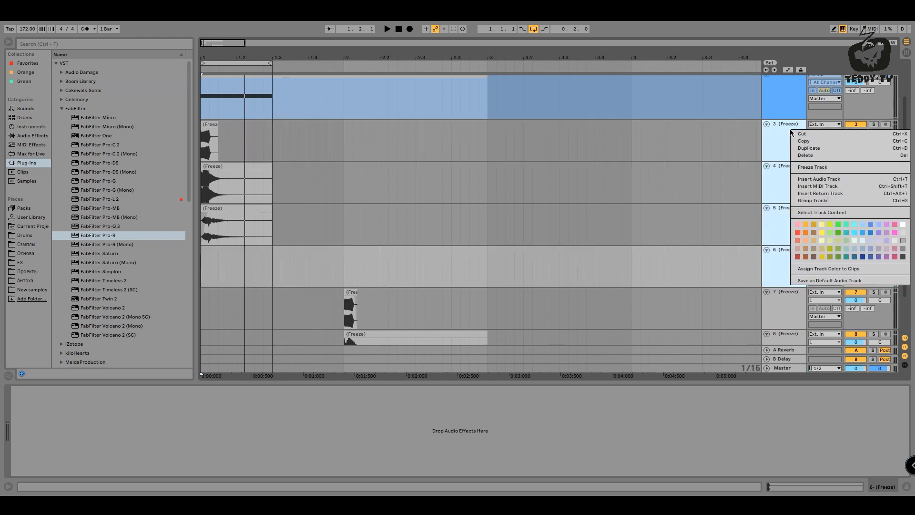
scroll(776, 125, "down", 2)
left_click(567, 202)
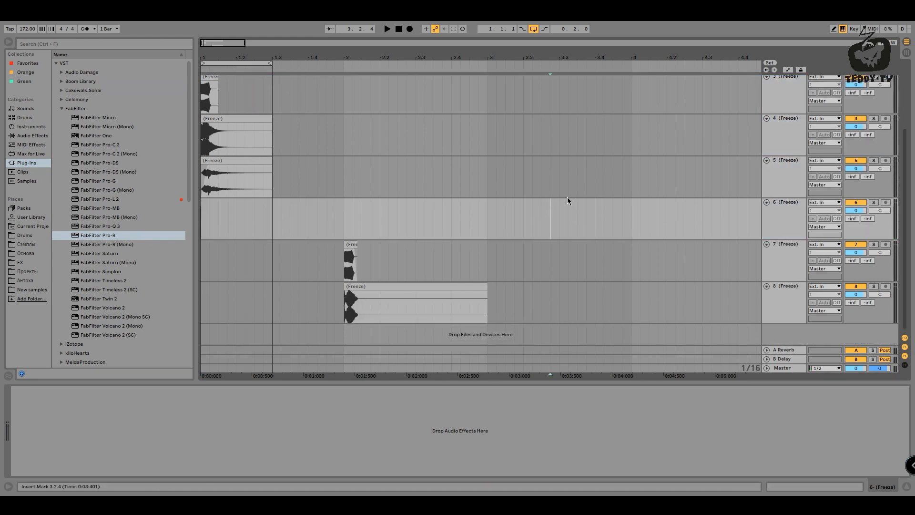
Step: Duplicate track 6, move the copied click clip to the start of bar 2 and play the bar 2 layers
right_click(793, 213)
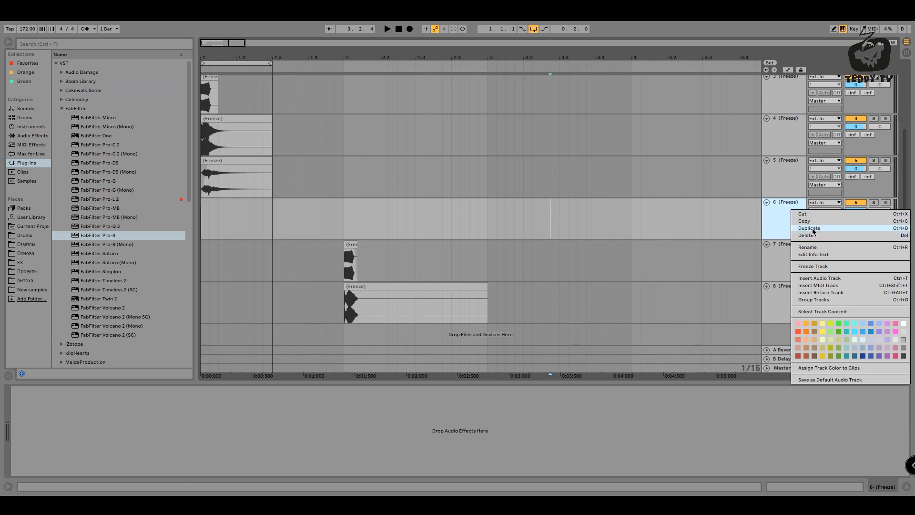
left_click(810, 231)
left_click_drag(221, 254, 352, 264)
left_click(340, 267)
key("space")
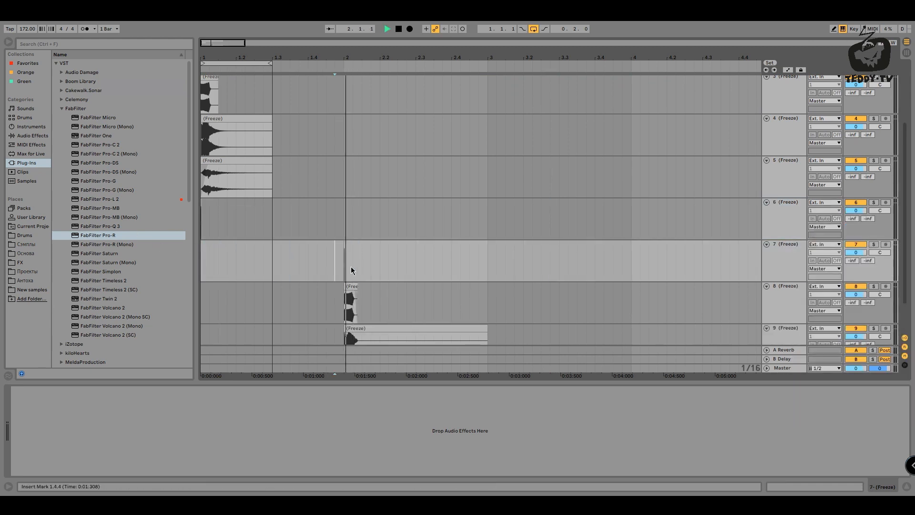
key("space")
key("space")
key("space")
key("space")
key("space")
Step: Add short fade-ins to the bar 2 clips on tracks 8 and 9 and play the layered bar 2 hit
mouse_move(344, 58)
left_mouse_down()
mouse_move(408, 213)
mouse_move(428, 224)
left_mouse_up()
left_click_drag(432, 292, 474, 297)
scroll(444, 298, "down", 1)
key("space")
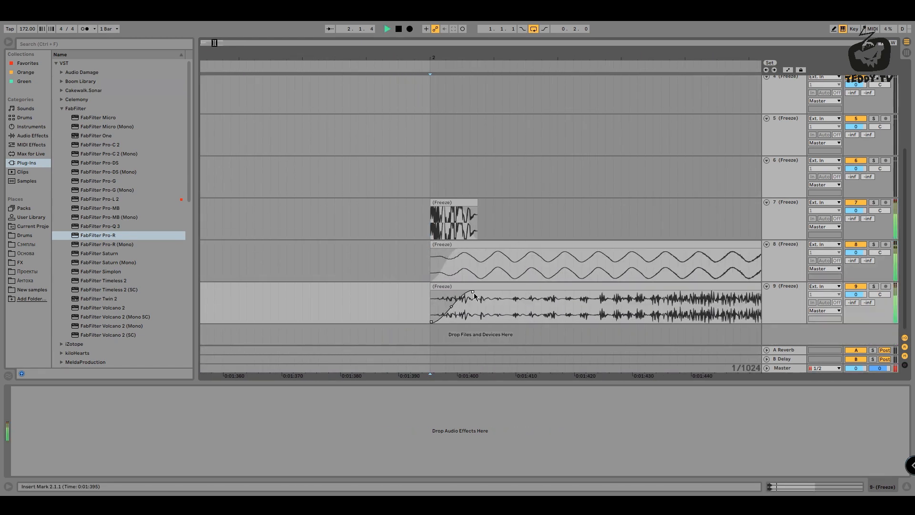
left_click_drag(429, 58, 277, 54)
key("space")
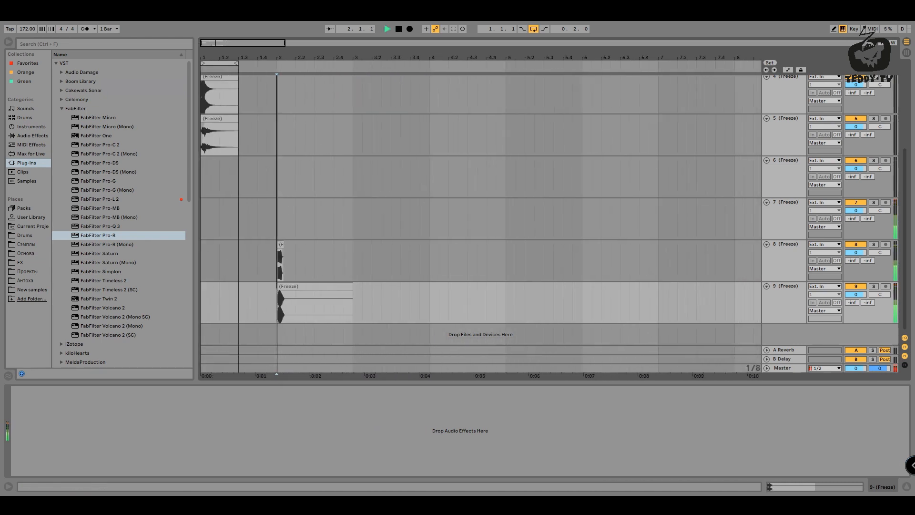
key("space")
key("space")
key("space")
Step: Group the four frozen layer tracks 3 to 6 that make up the bar 1 hit
scroll(362, 156, "up", 3)
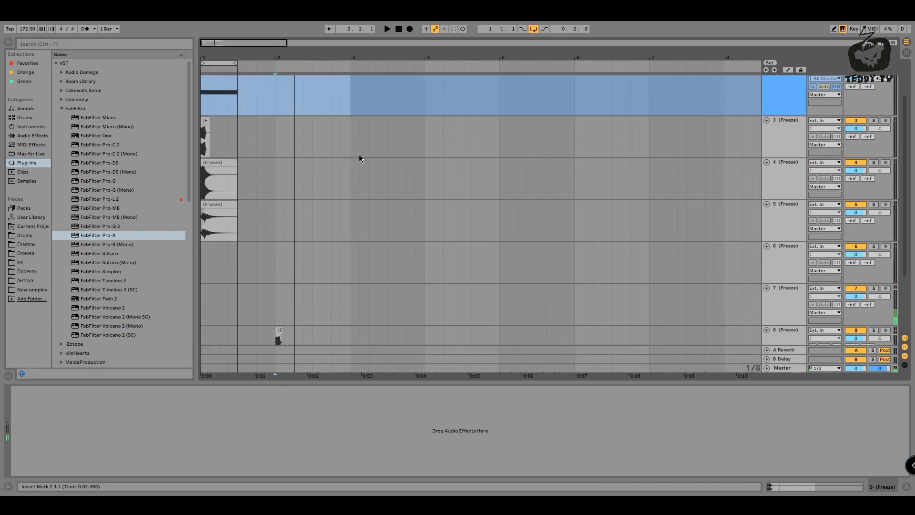
left_click(800, 182)
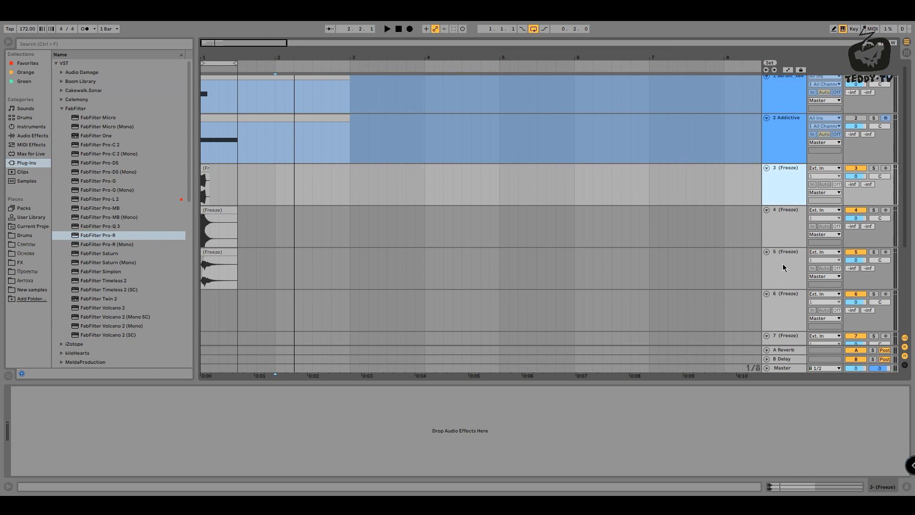
left_click(783, 267, "shift")
scroll(789, 259, "down", 1)
left_click(791, 278)
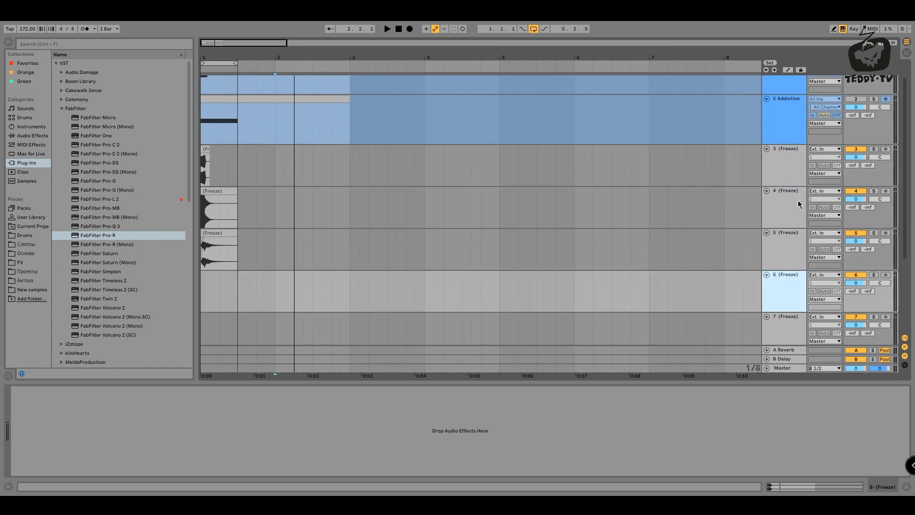
left_click(793, 176)
left_click(788, 278, "shift")
right_click(788, 152)
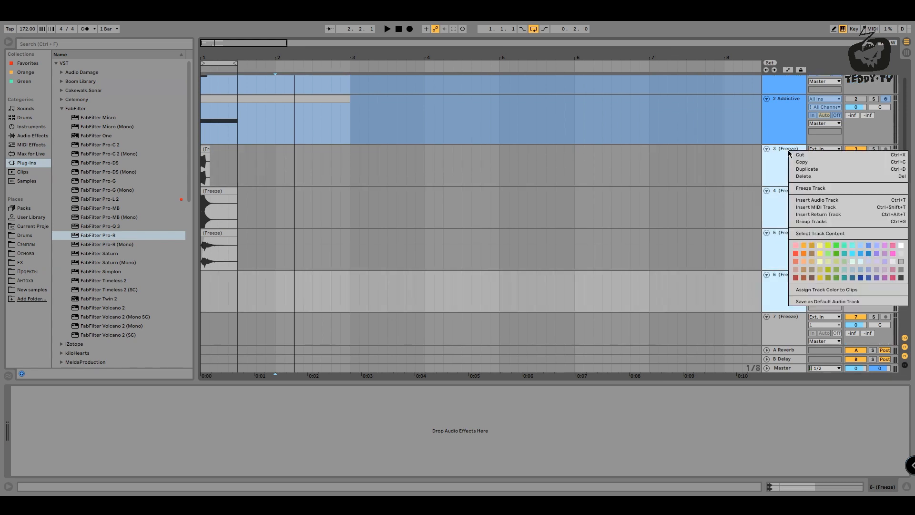
left_click(827, 222)
Step: Rename the new track group as Snare 1
right_click(786, 152)
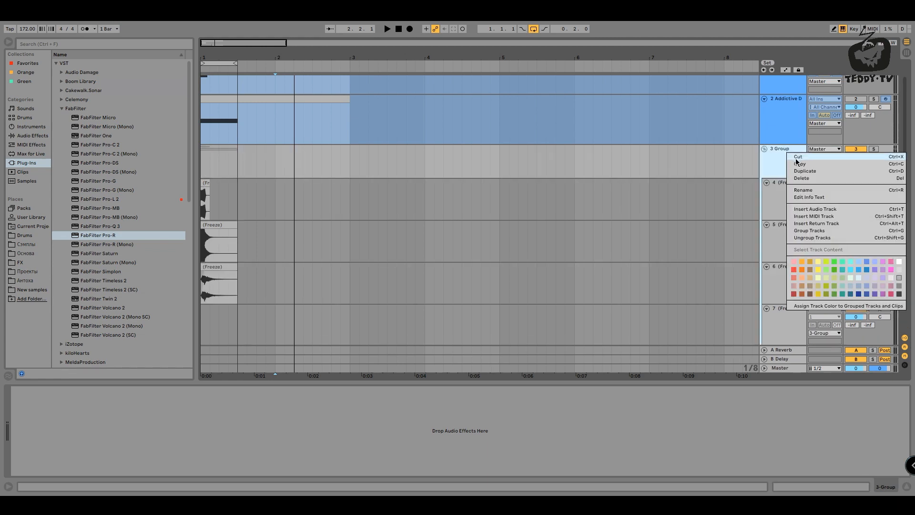
left_click(816, 190)
type("Sna")
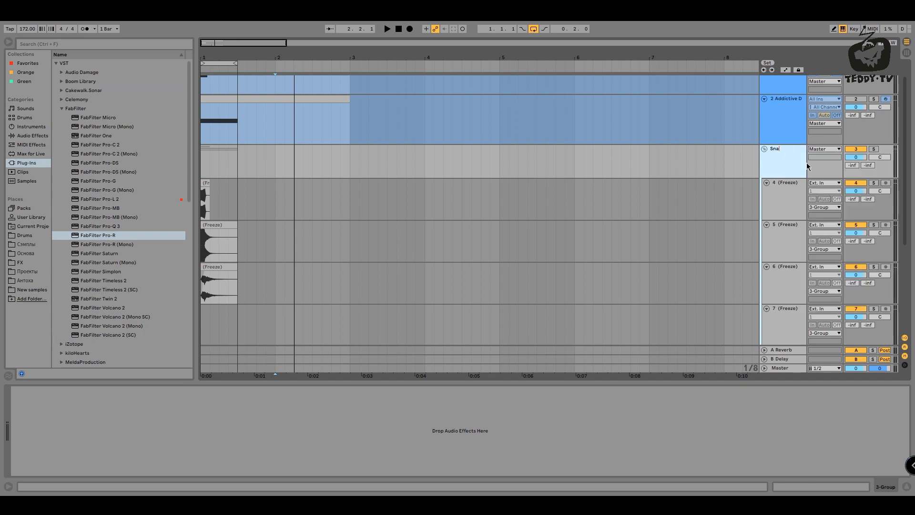
type("re 1")
key("Return")
left_click(792, 154)
Step: Show the Master track's s(M)exoscope, move its window clear of the Snare 1 header and play the bar 2 hit to examine its waveform
left_click(781, 368)
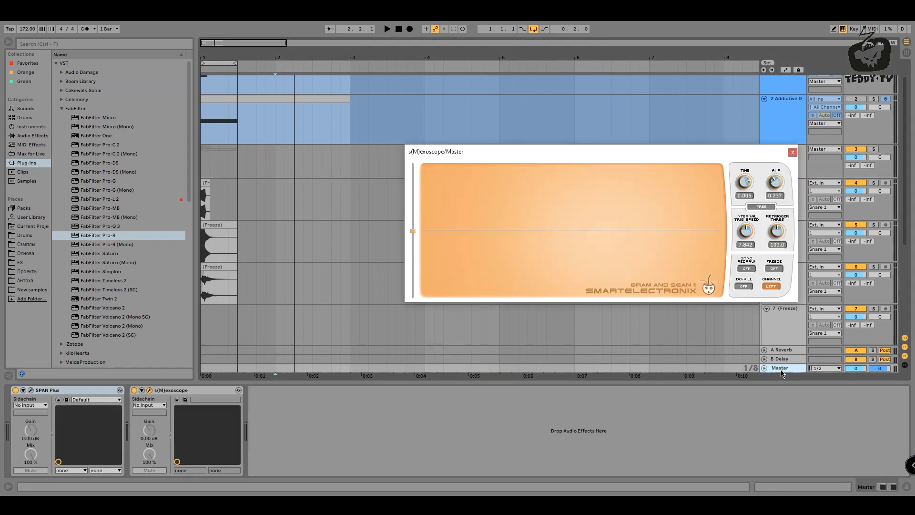
key("space")
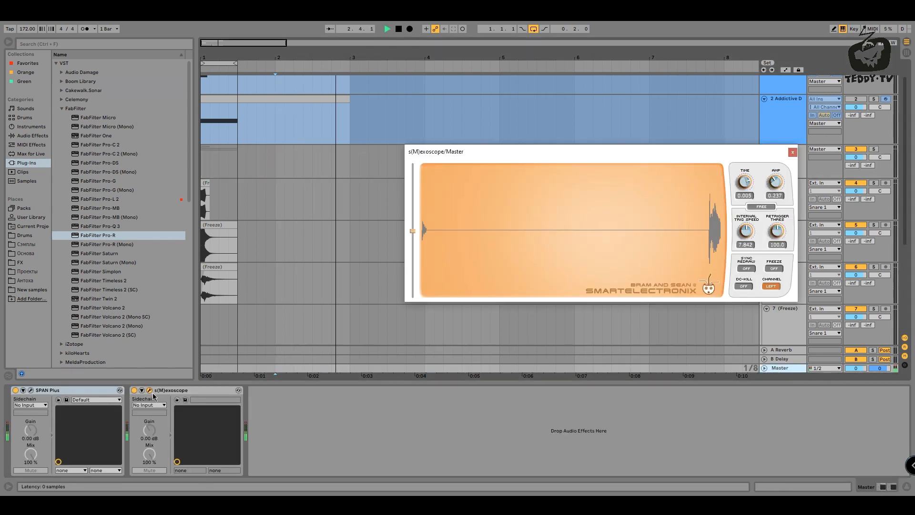
key("space")
left_click(170, 393)
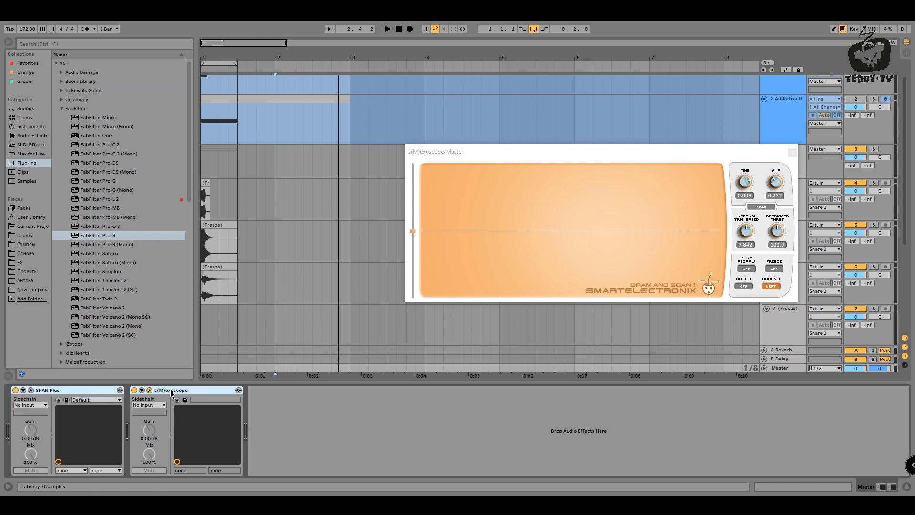
double_click(171, 393)
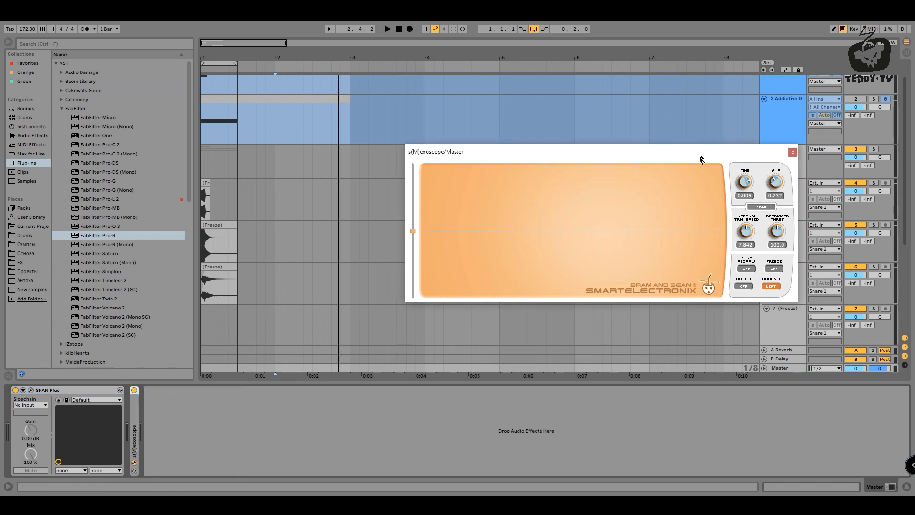
left_click_drag(700, 156, 624, 257)
double_click(135, 441)
key("space")
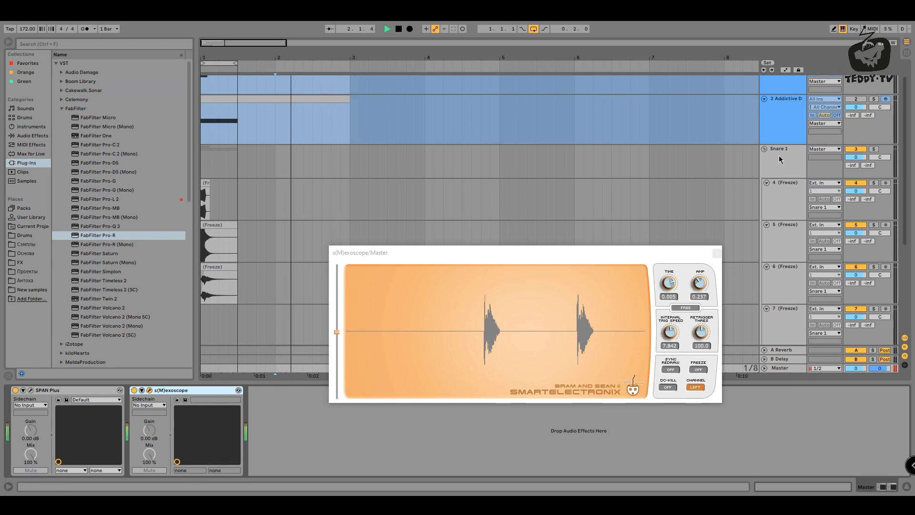
Step: Play the bar 1 snare from 1.1.1 with the Master oscilloscope shown and lower track 7's volume to -2.5 dB
left_click(435, 149)
left_click(202, 161)
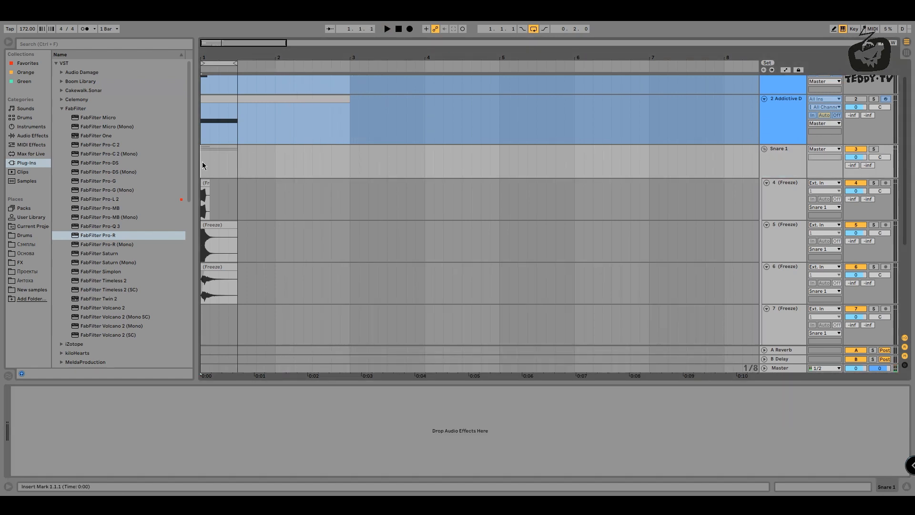
left_click(785, 367)
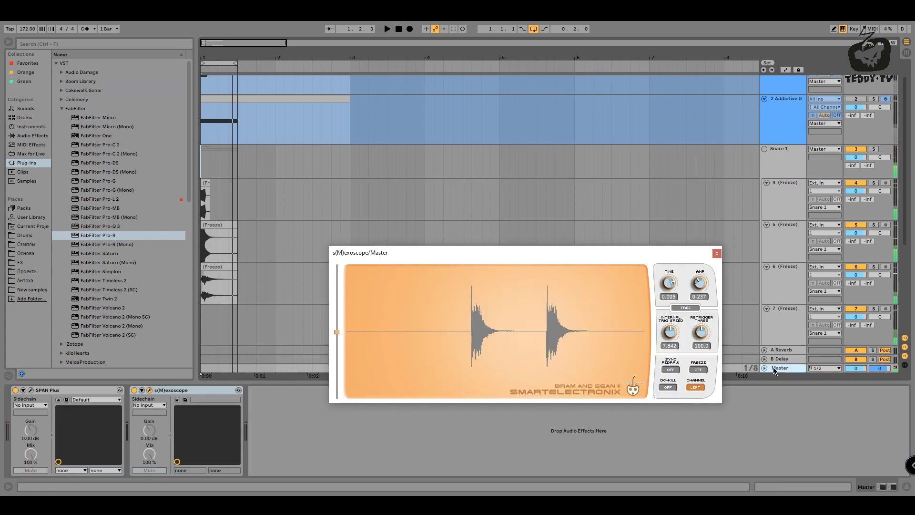
scroll(267, 162, "down", 2)
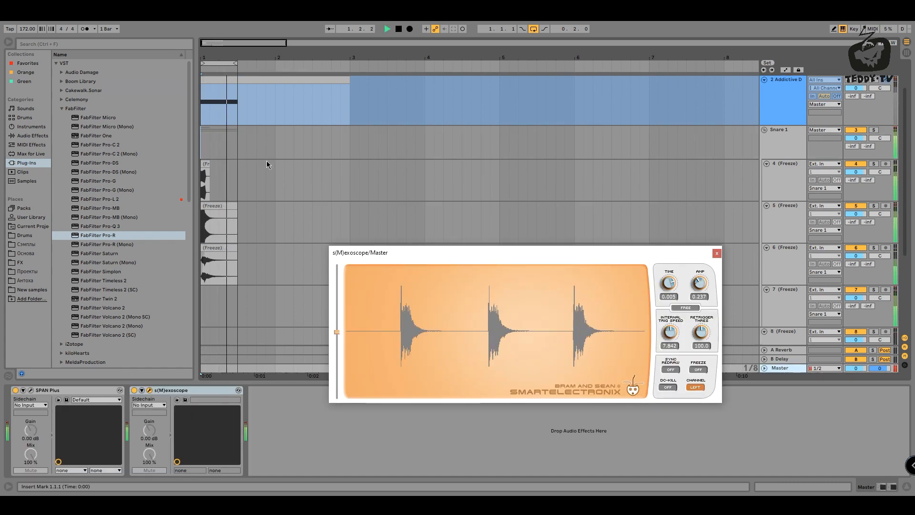
left_click_drag(855, 269, 856, 275)
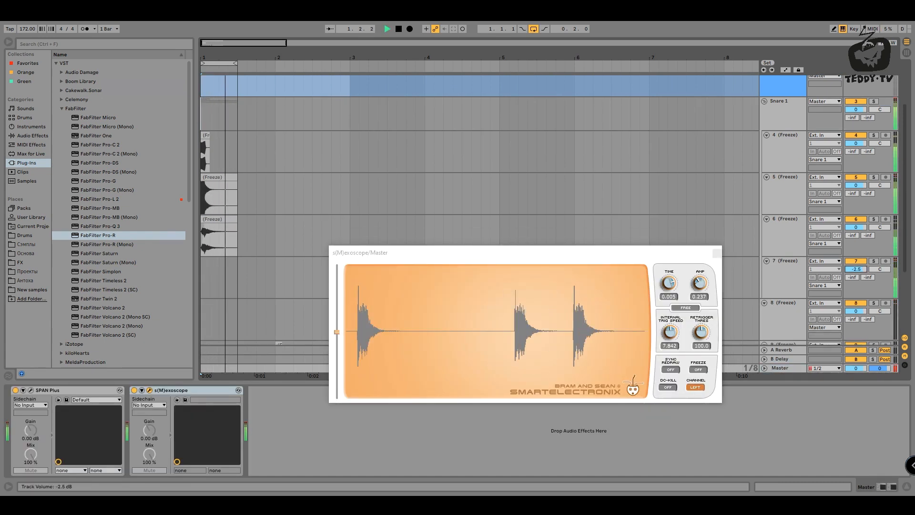
Step: Load the VST3 version of iZotope Alloy 2 on the Snare 1 group
left_click(794, 104)
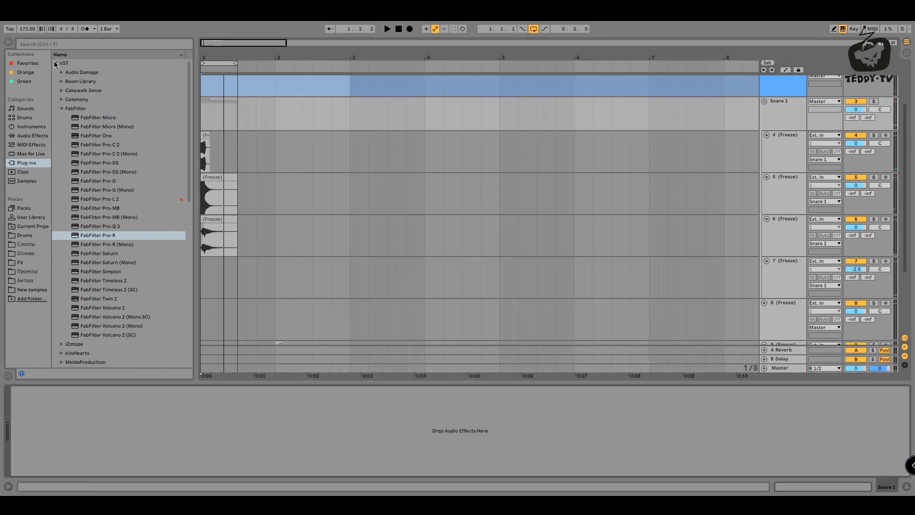
left_click(55, 63)
left_click(56, 72)
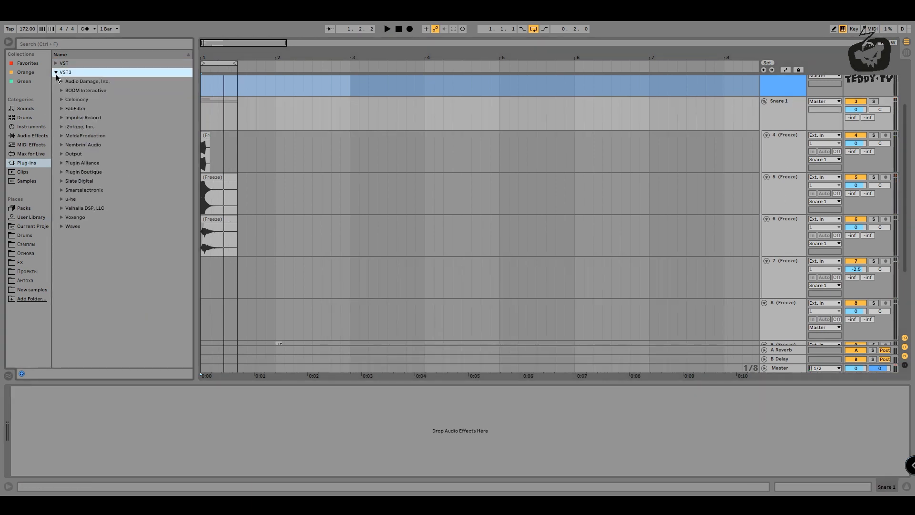
left_click(62, 127)
left_click(100, 136)
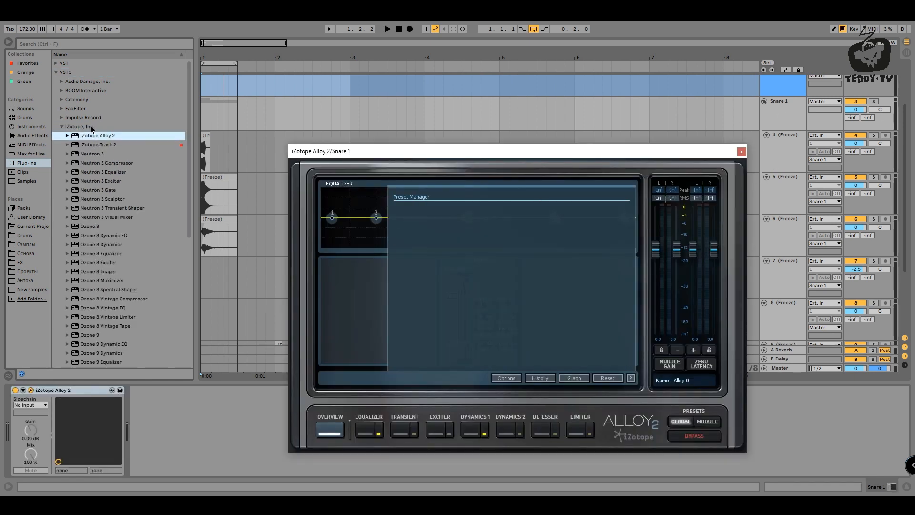
Step: Add EQ Eight after Alloy 2 on the Snare 1 group and close Alloy 2's preset manager
left_click(32, 136)
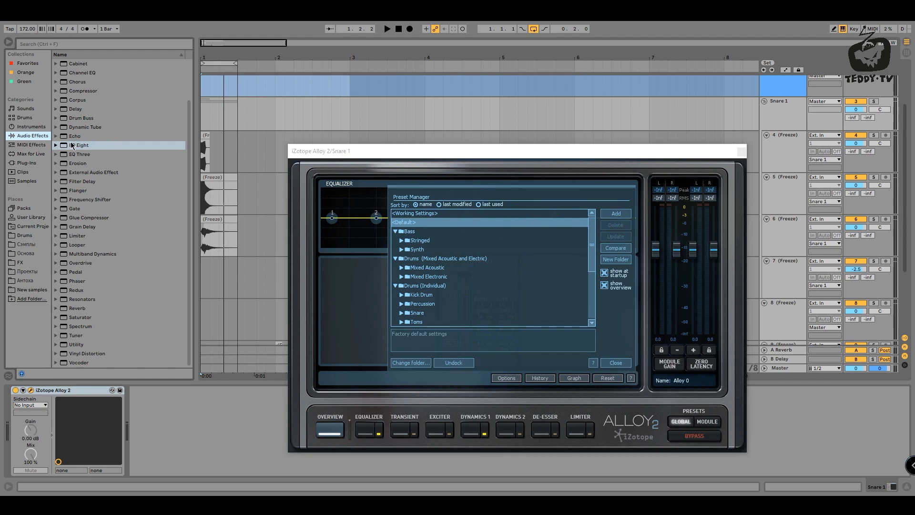
left_click_drag(72, 145, 164, 419)
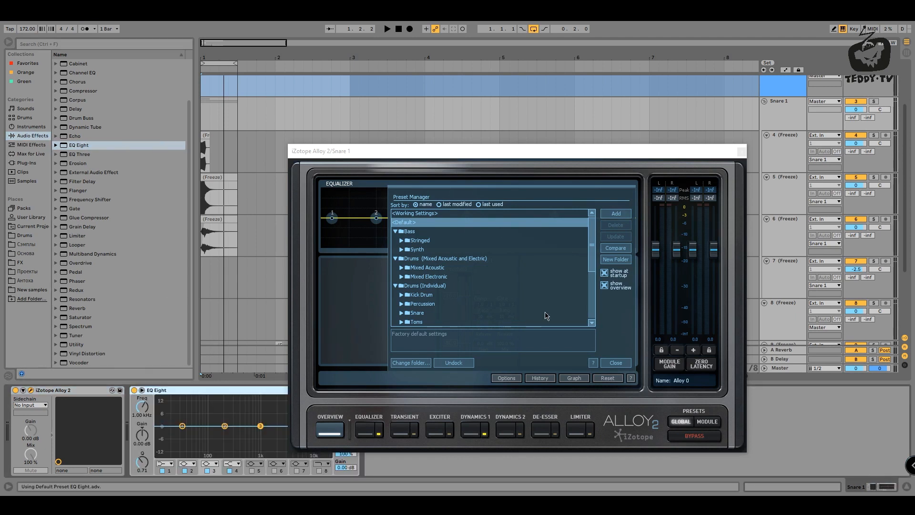
left_click(608, 363)
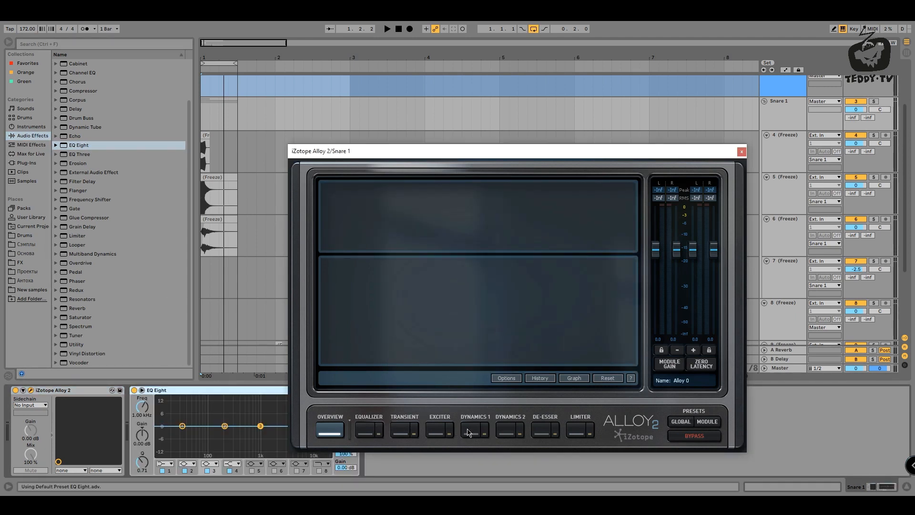
Step: Switch Alloy 2's Transient module to multi-band and, during playback, set attack to 6.7 in the middle band and 5.1 in the high band
left_click(410, 428)
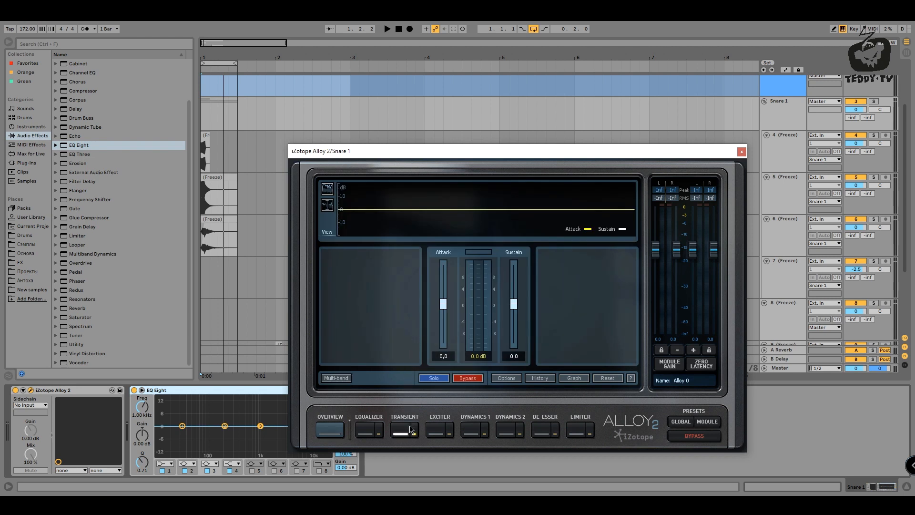
left_click(336, 378)
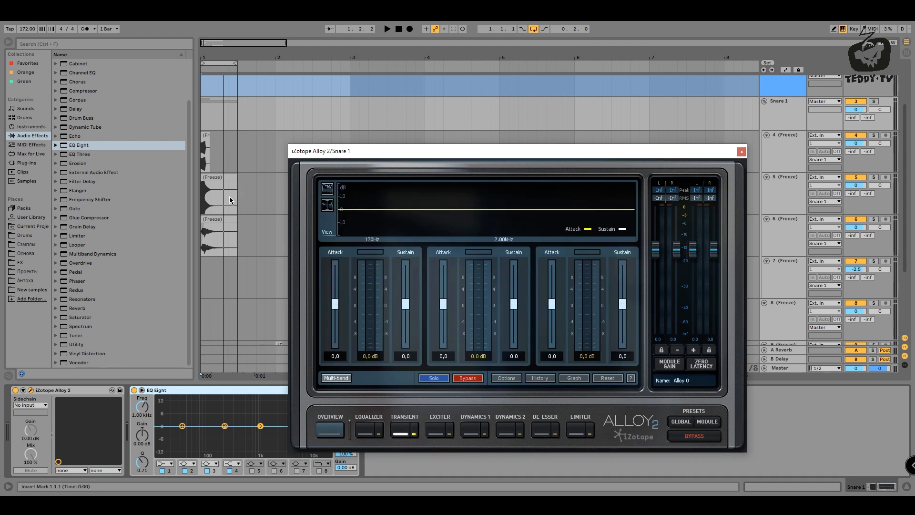
key("space")
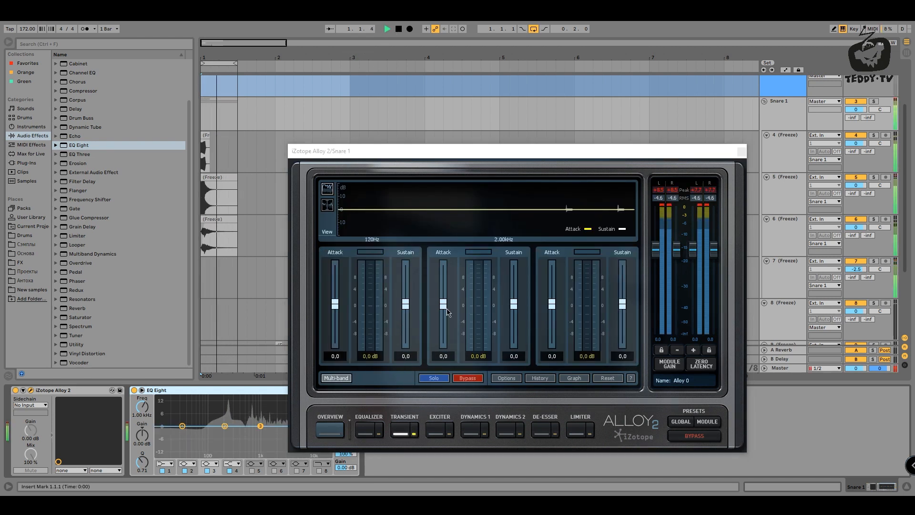
left_click_drag(446, 306, 446, 287)
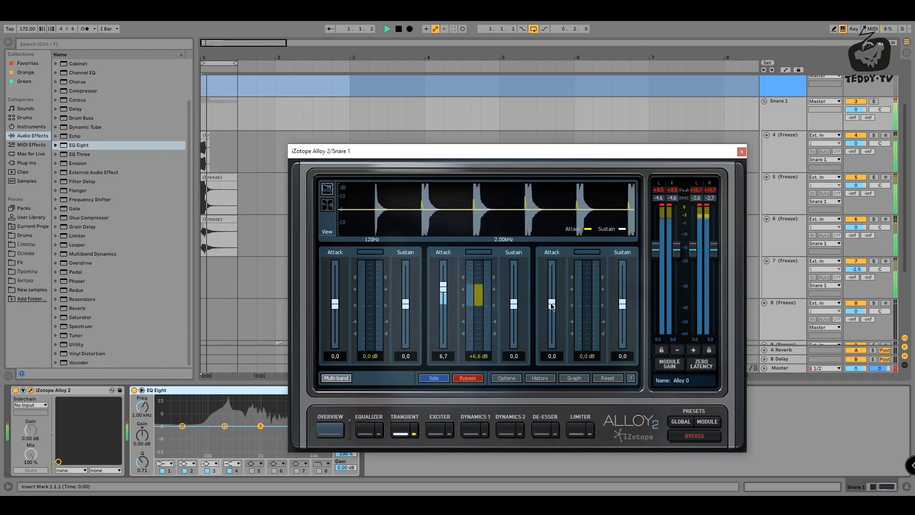
left_click_drag(551, 304, 552, 293)
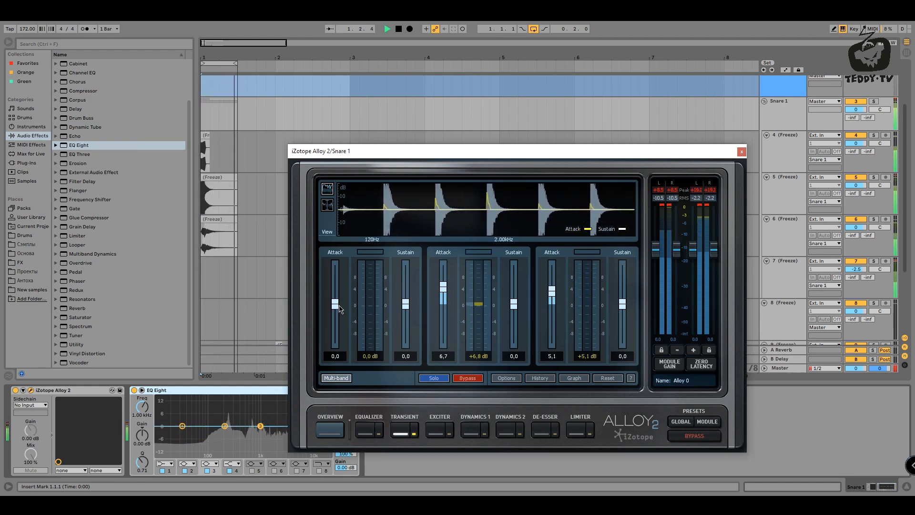
Step: Set the Transient module's low band to attack 1.0 and sustain -15.0, and the middle band's sustain to -3.0
left_click_drag(339, 309, 340, 293)
mouse_move(513, 309)
left_mouse_down()
mouse_move(513, 326)
mouse_move(512, 314)
left_mouse_up()
left_click_drag(407, 304, 381, 425)
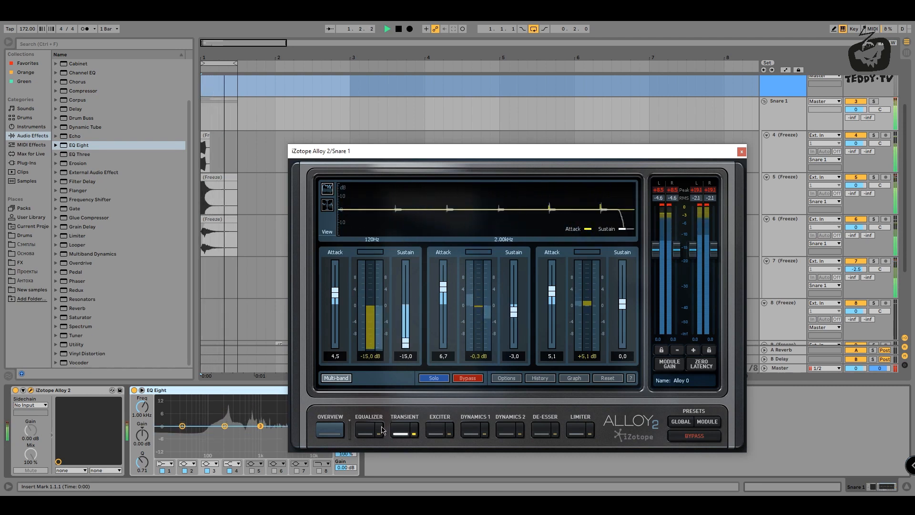
left_click_drag(335, 292, 334, 301)
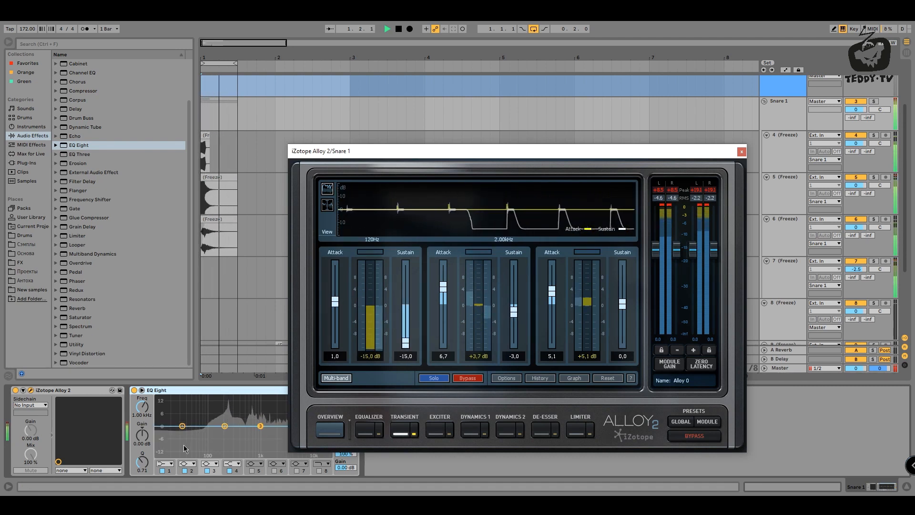
Step: Make EQ Eight's band 1 a low-cut filter and set its frequency to 138 Hz
left_click(166, 463)
left_click(164, 403)
left_click_drag(182, 433, 216, 433)
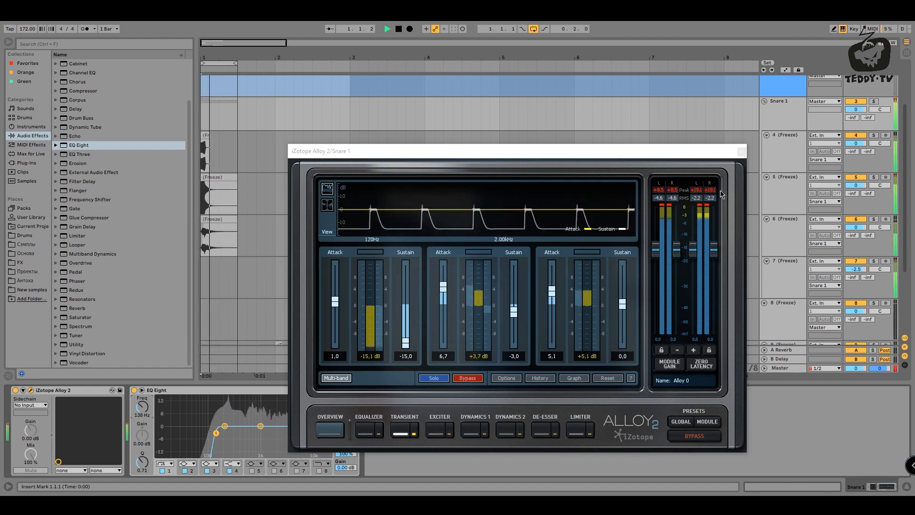
Step: Set the high band's attack in Alloy 2 to 2.1, close the plug-in window and turn on EQ Eight's high-cut band 8
left_click(742, 151)
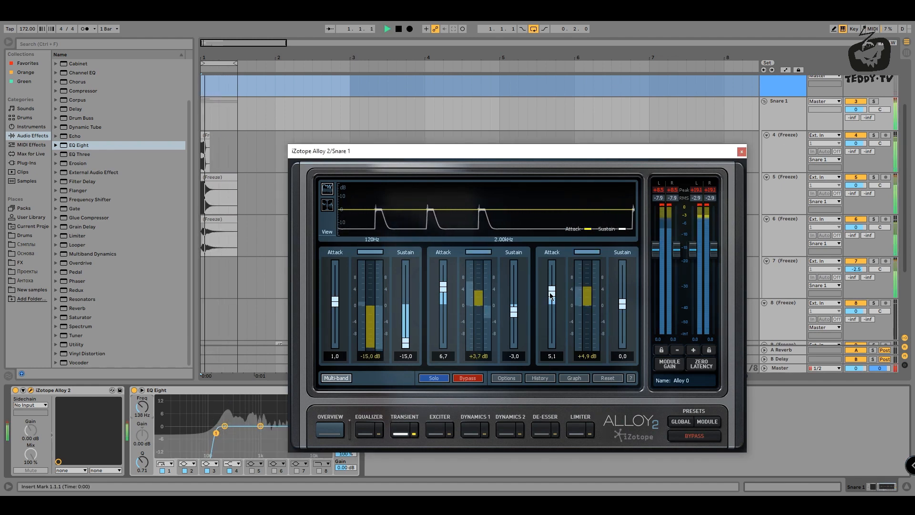
left_click_drag(550, 295, 551, 300)
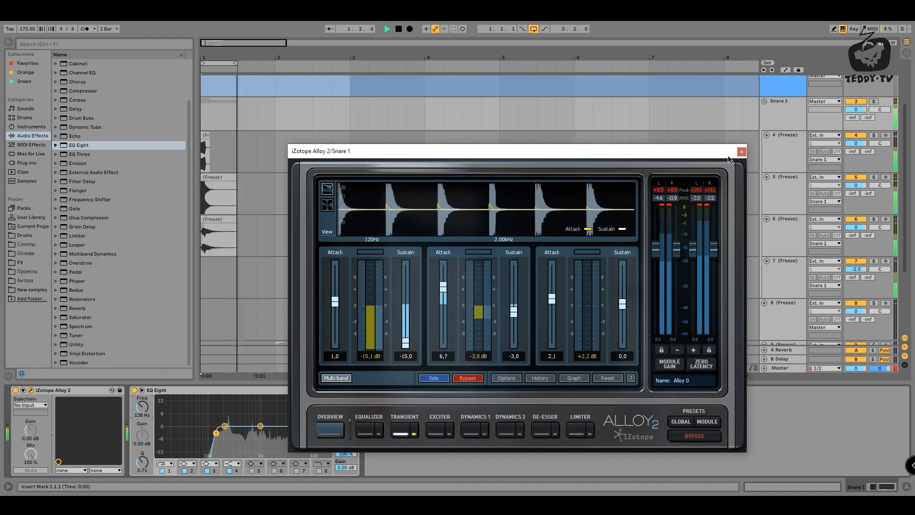
left_click(741, 151)
left_click(319, 470)
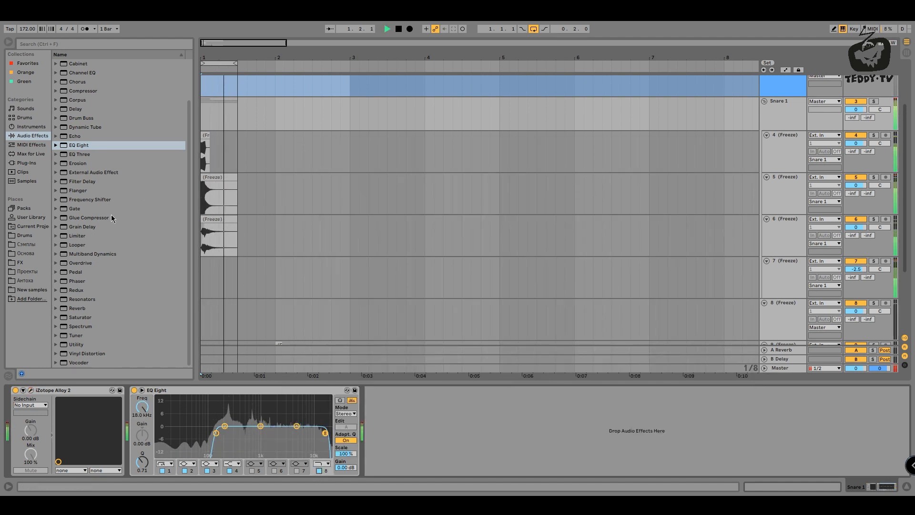
Step: Stop playback and add MSaturator from the favorites after EQ Eight on the Snare 1 group
scroll(113, 218, "up", 5)
key("space")
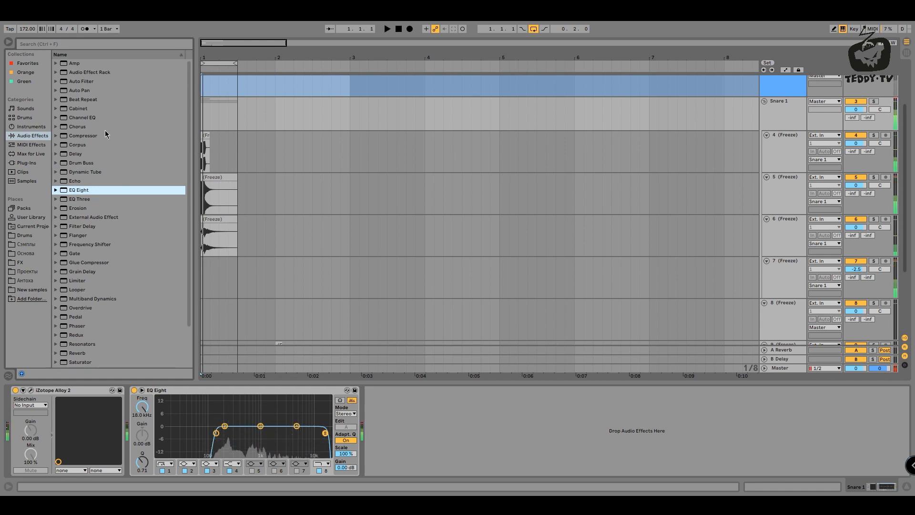
left_click(32, 64)
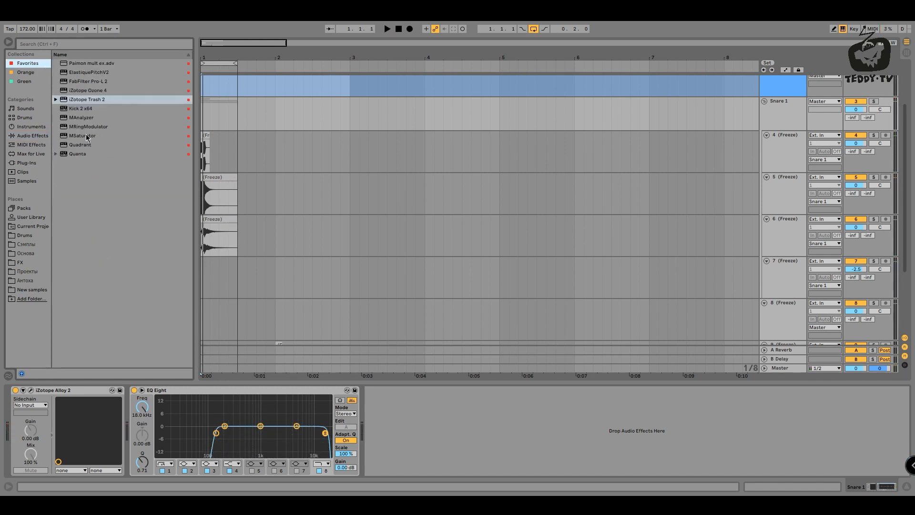
left_click_drag(88, 138, 459, 452)
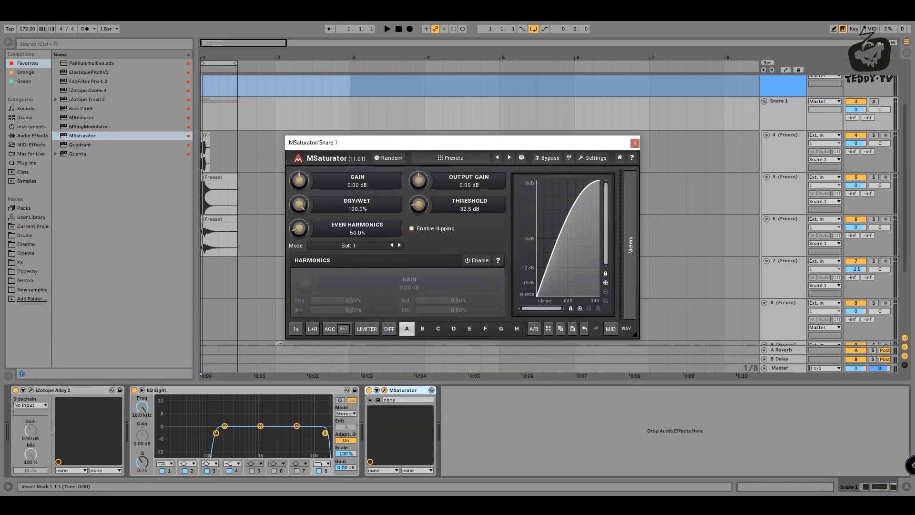
Step: Reset MSaturator's threshold to 0.00 dB on Snare 1, start playback and close the plug-in window
double_click(418, 205)
key("space")
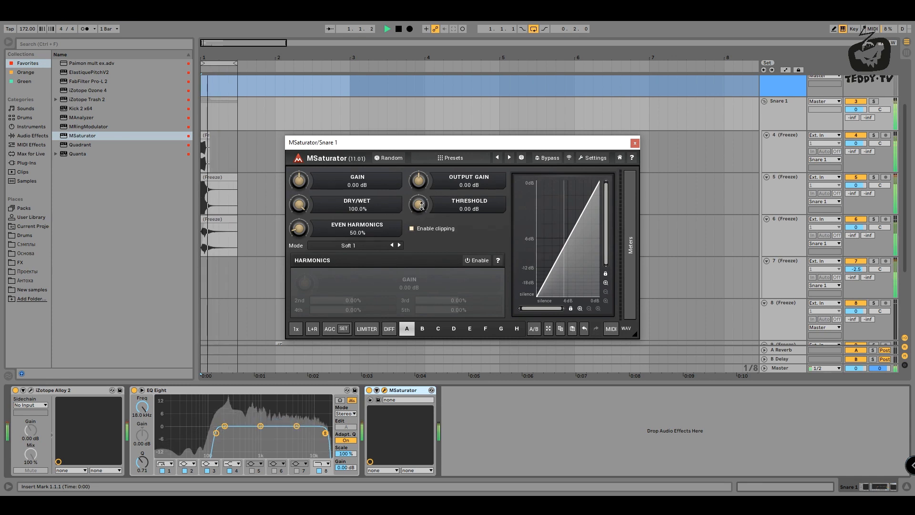
left_click(635, 143)
Step: Set the volume of frozen track 6 to -2.0 and frozen track 7 to -2.3 while the loop plays
left_click_drag(230, 57, 229, 103)
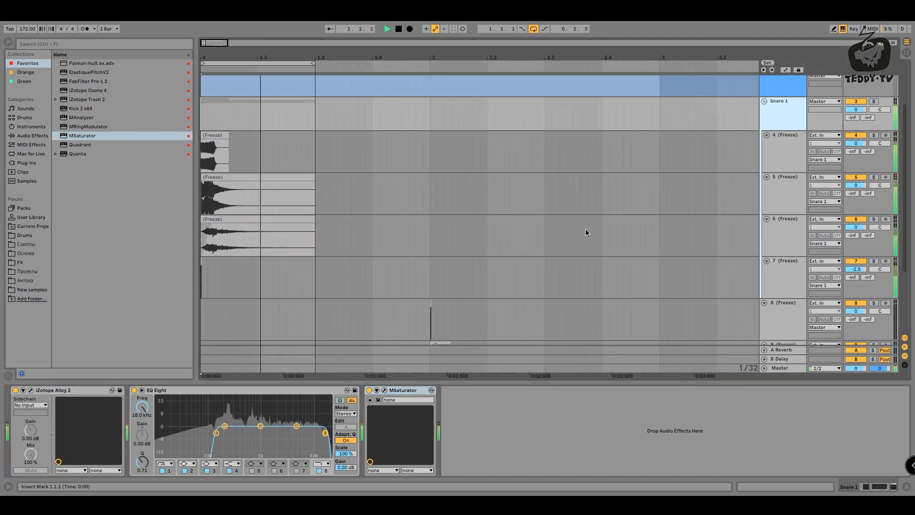
left_click_drag(849, 223, 855, 265)
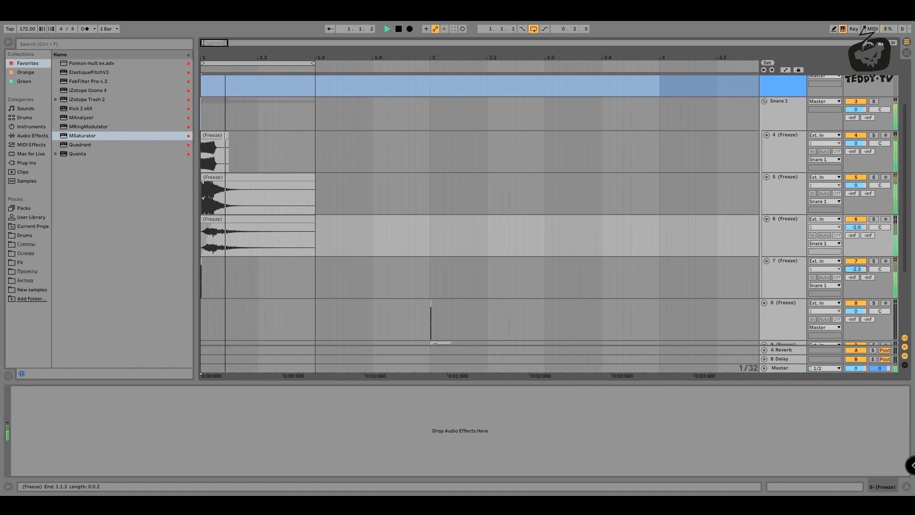
left_click_drag(253, 57, 253, 23)
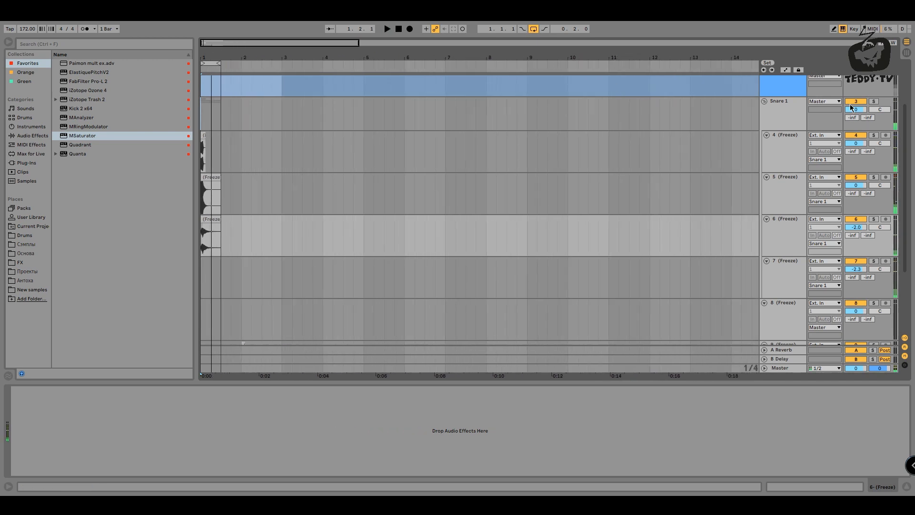
Step: Collapse the Snare 1 group and group the frozen tracks 8, 9 and 10 below it
left_click(764, 101)
left_click(782, 247)
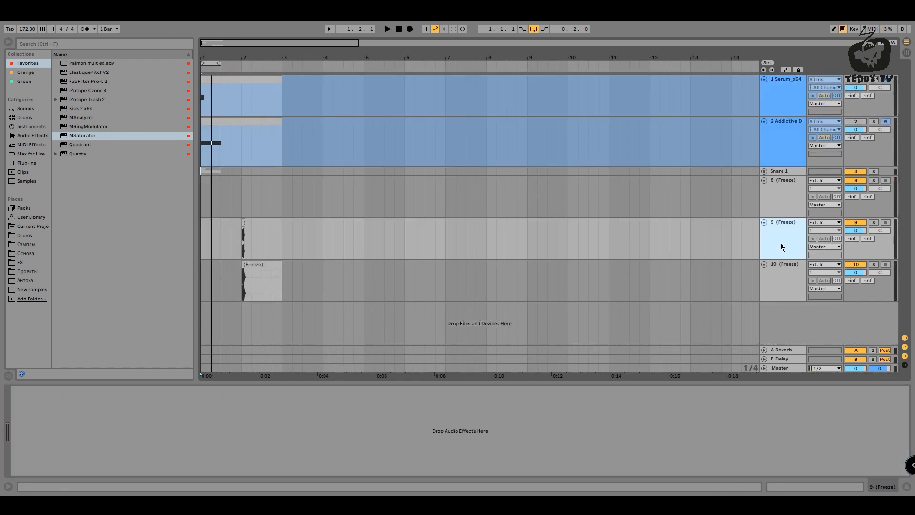
left_click(782, 211)
left_click(782, 289, "shift")
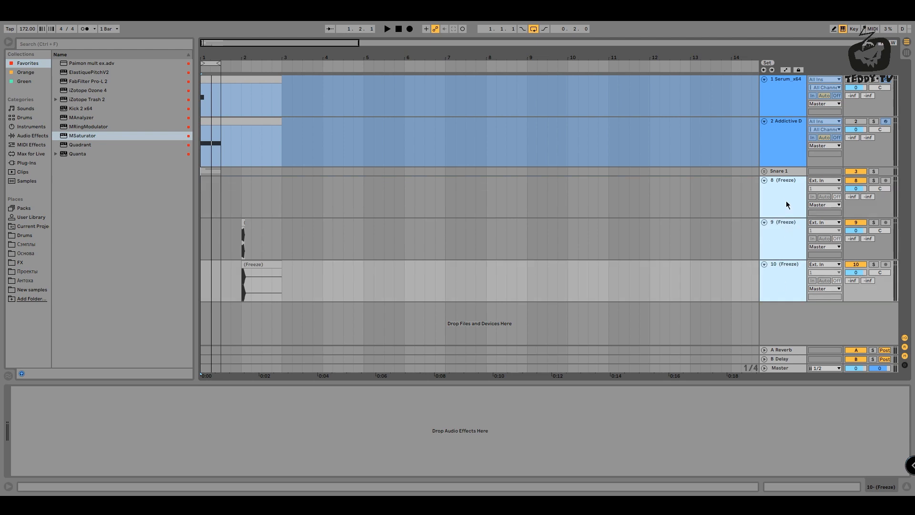
right_click(782, 288)
left_click(830, 270)
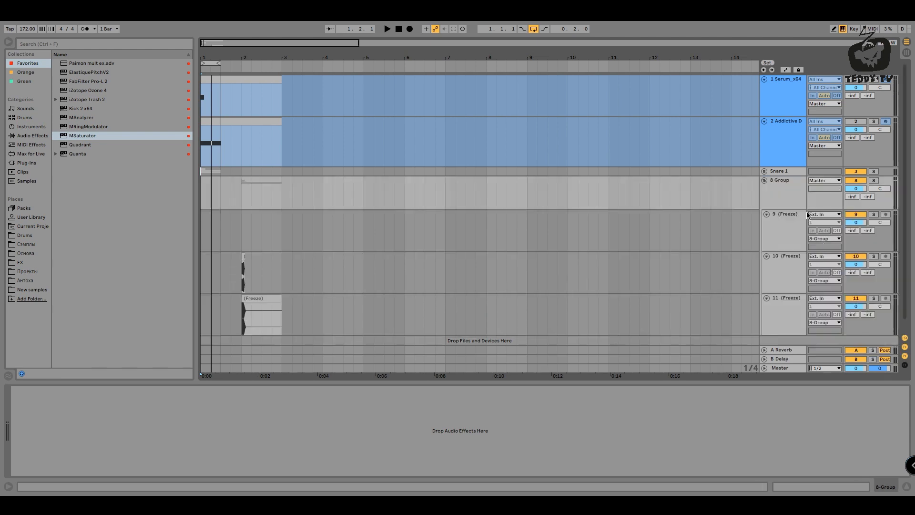
Step: Rename the new group as Snare 2 and briefly play the loop
right_click(781, 187)
left_click(812, 223)
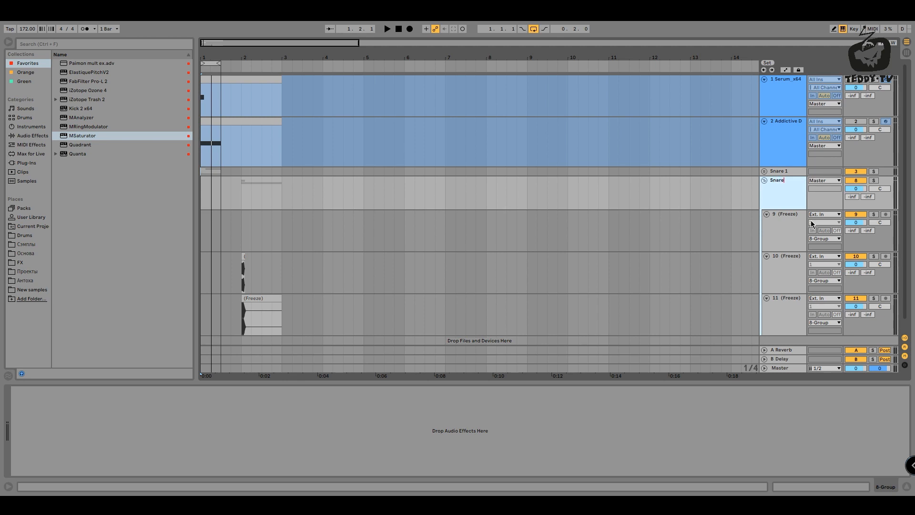
key("space")
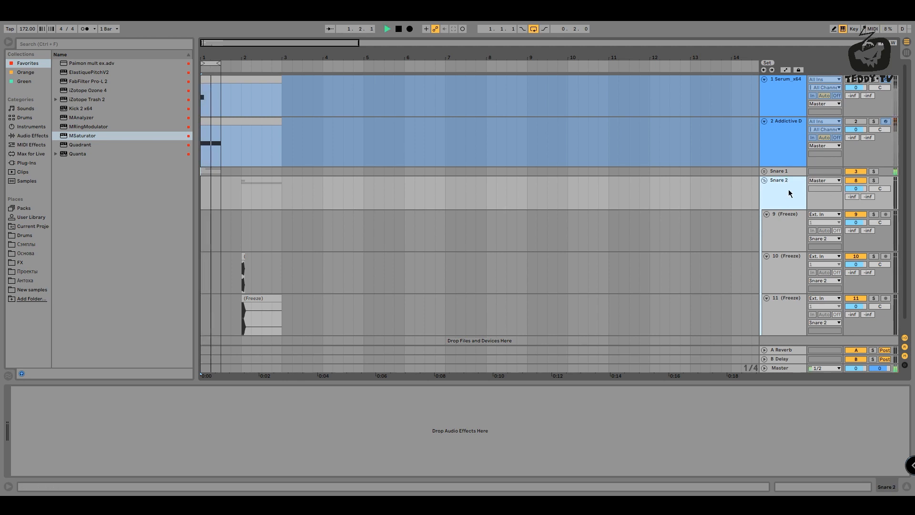
key("space")
Step: Solo the Snare 2 group, loop the range from 2.1.1 to 2.3.1 and audition it
left_click(876, 180)
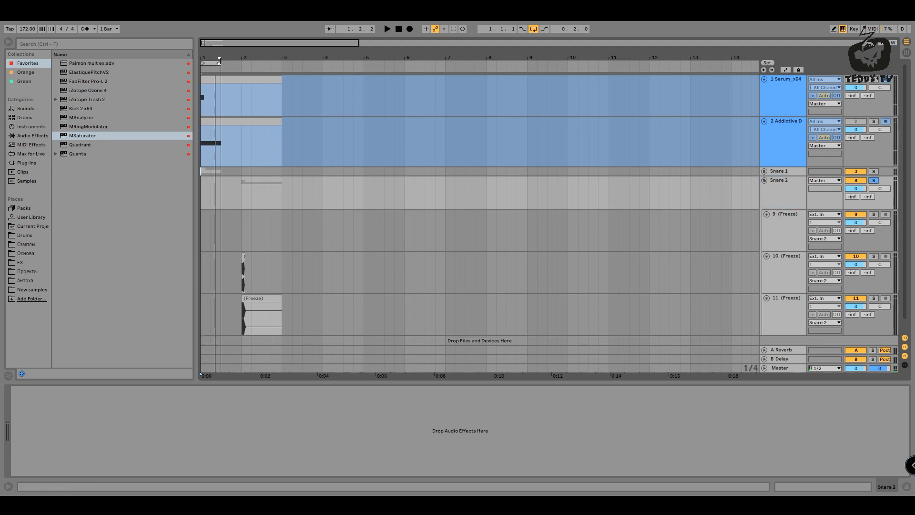
left_click_drag(218, 60, 260, 61)
key("space")
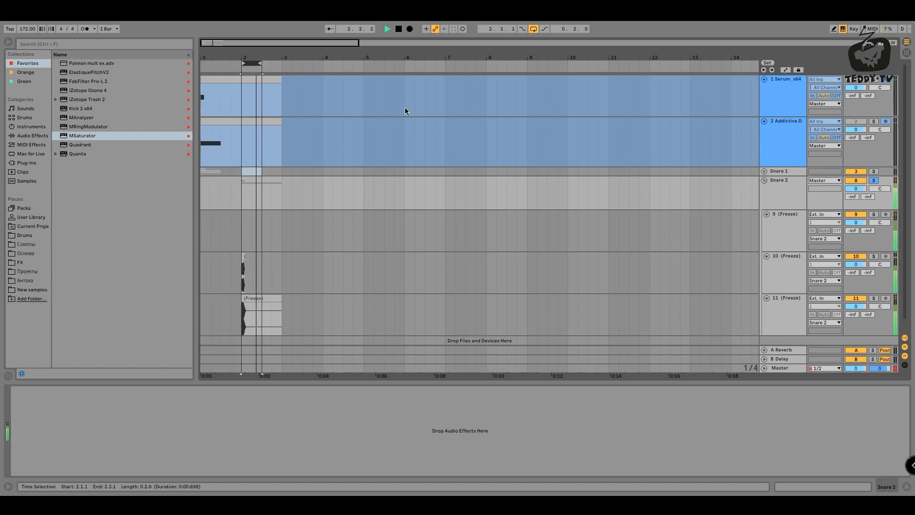
left_click(779, 196)
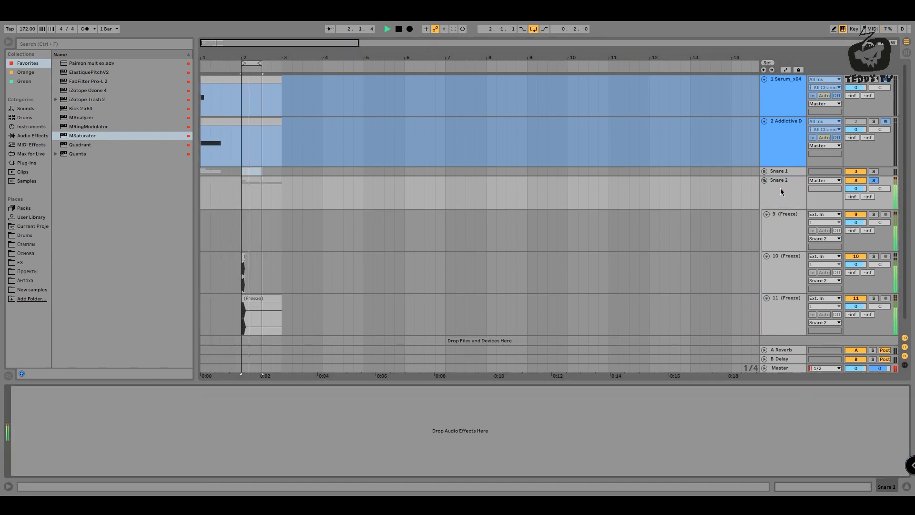
key("space")
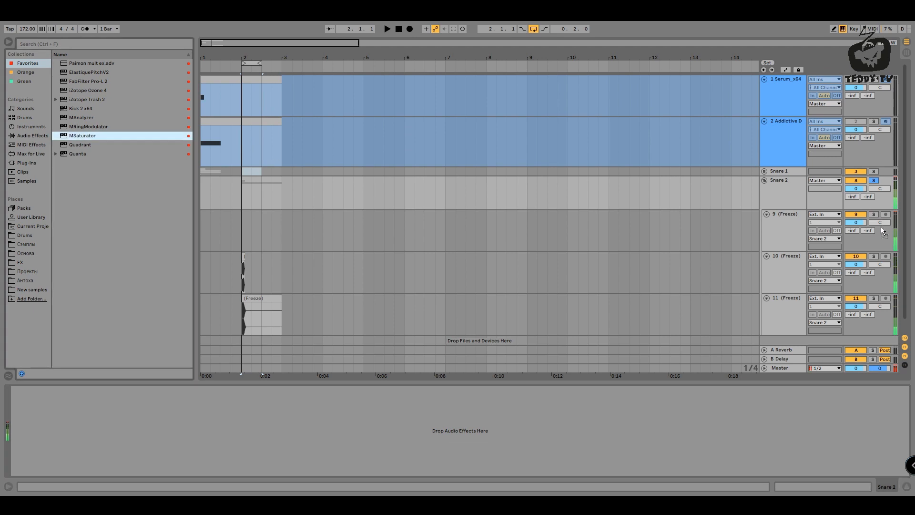
Step: Add MSaturator to the Snare 2 group, set its threshold to -5.51 dB during playback and close its window
left_click_drag(800, 195, 800, 195)
key("space")
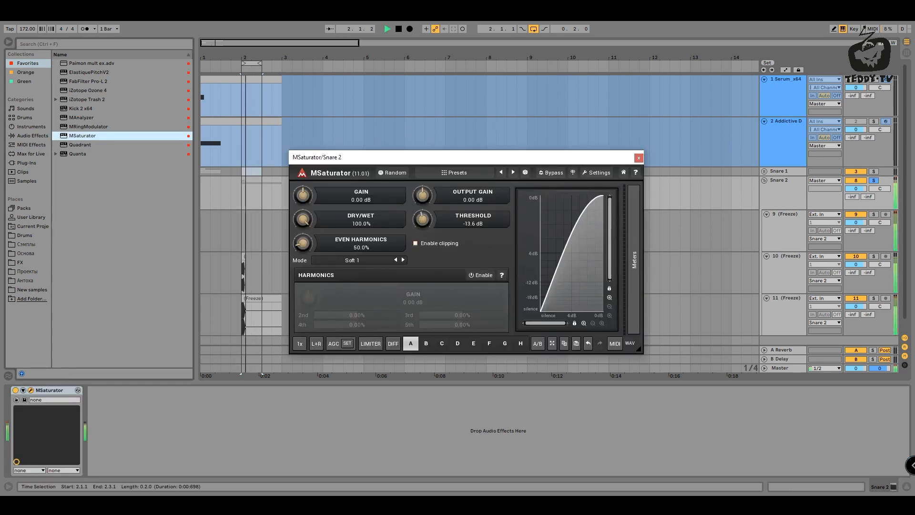
left_click_drag(422, 220, 422, 234)
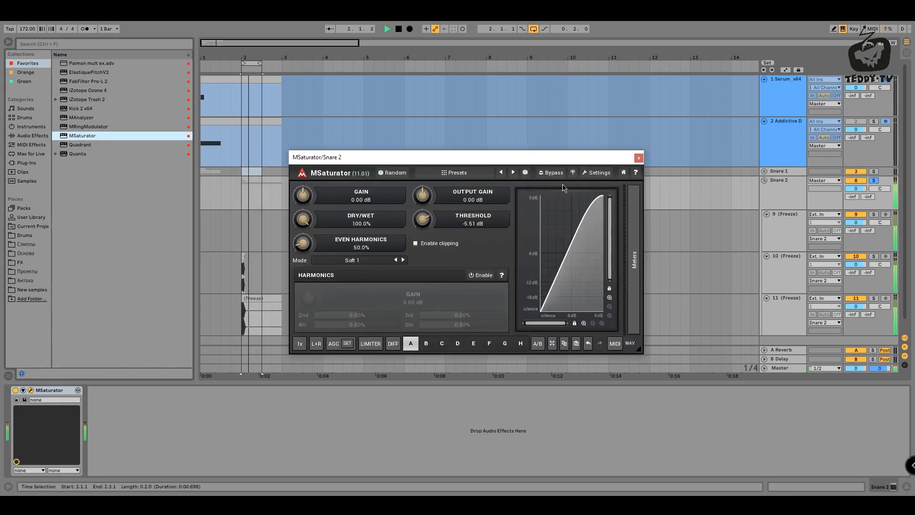
left_click(638, 157)
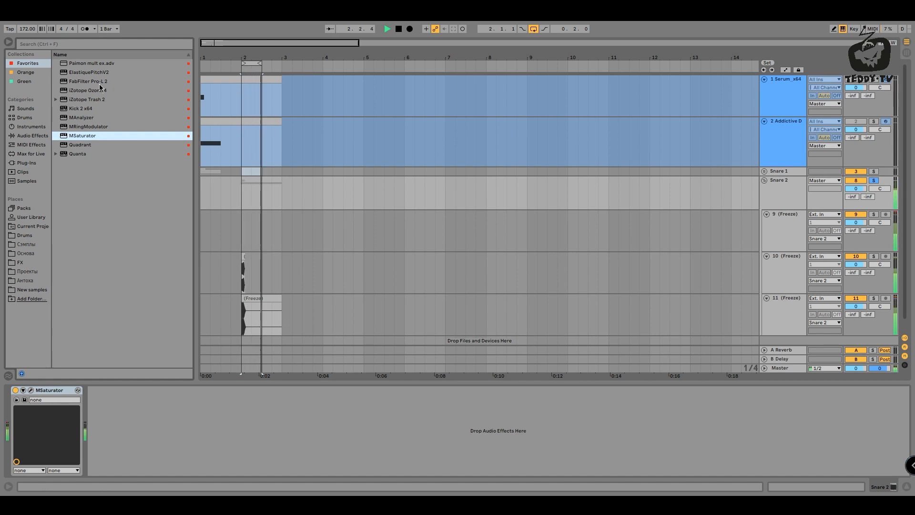
key("space")
Step: Insert the Glue Compressor audio effect before MSaturator on the Snare 2 group
left_click(29, 139)
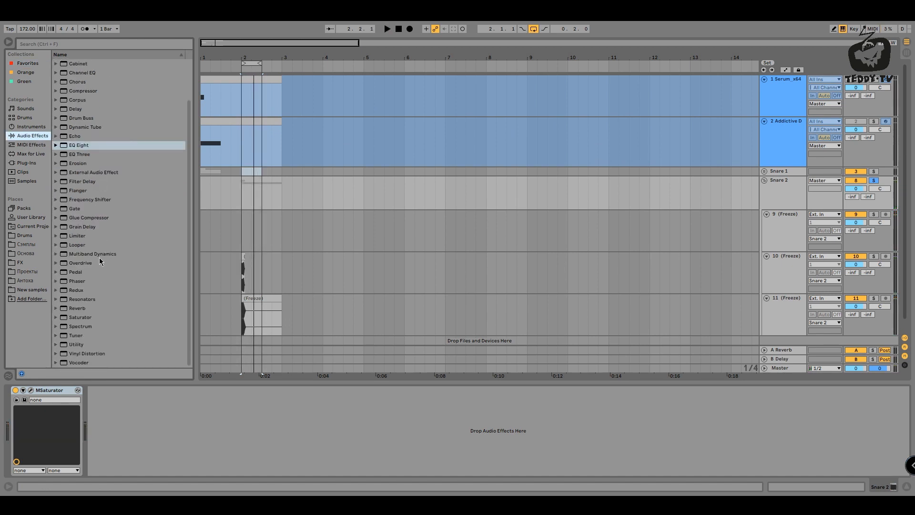
scroll(105, 240, "up", 2)
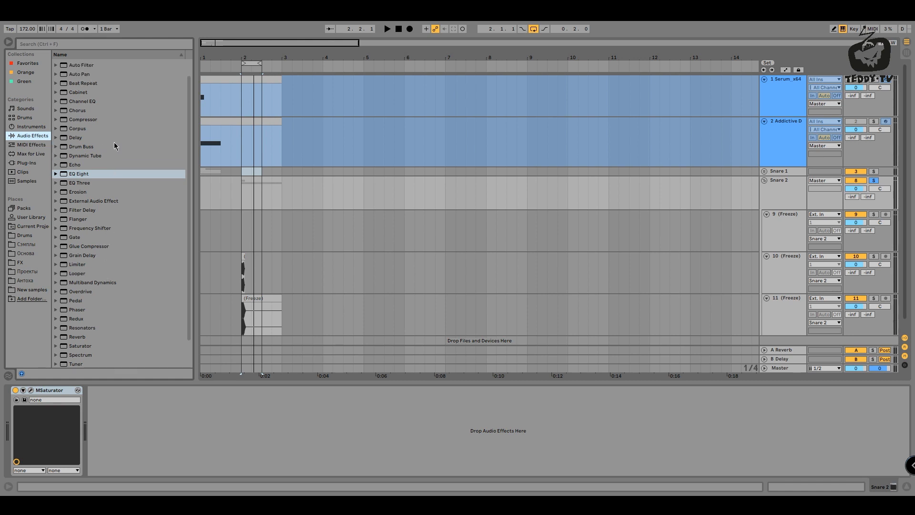
left_click_drag(86, 247, 16, 413)
Step: Set the Glue Compressor's threshold to -5.40 dB and makeup to 3.33 dB while listening to the loop
key("space")
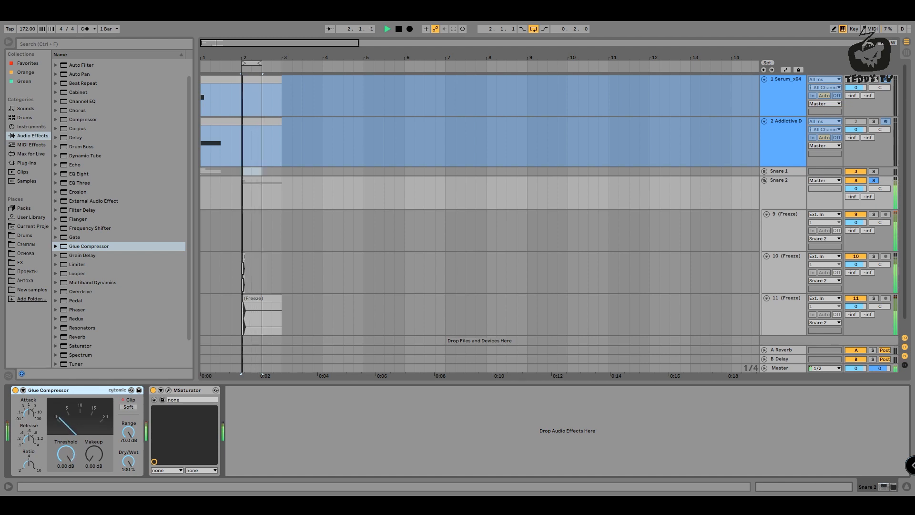
left_click_drag(65, 453, 91, 441)
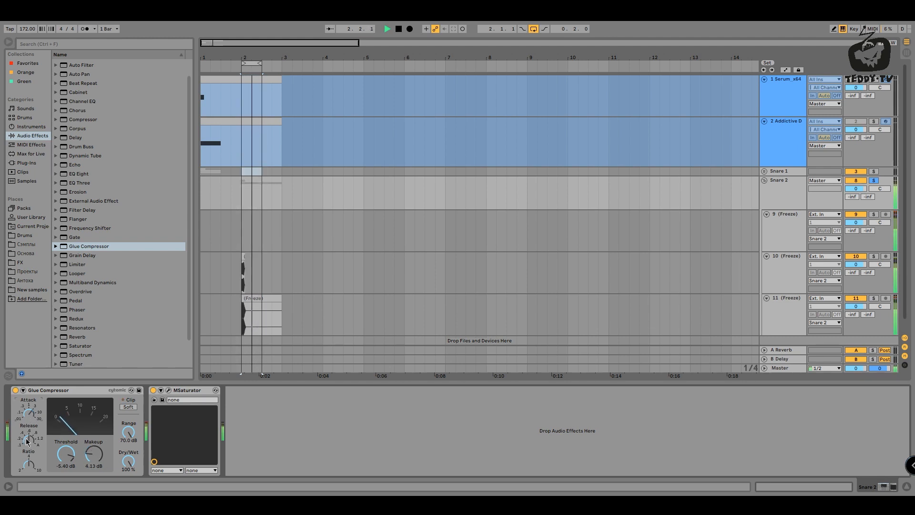
left_click_drag(93, 454, 93, 456)
key("space")
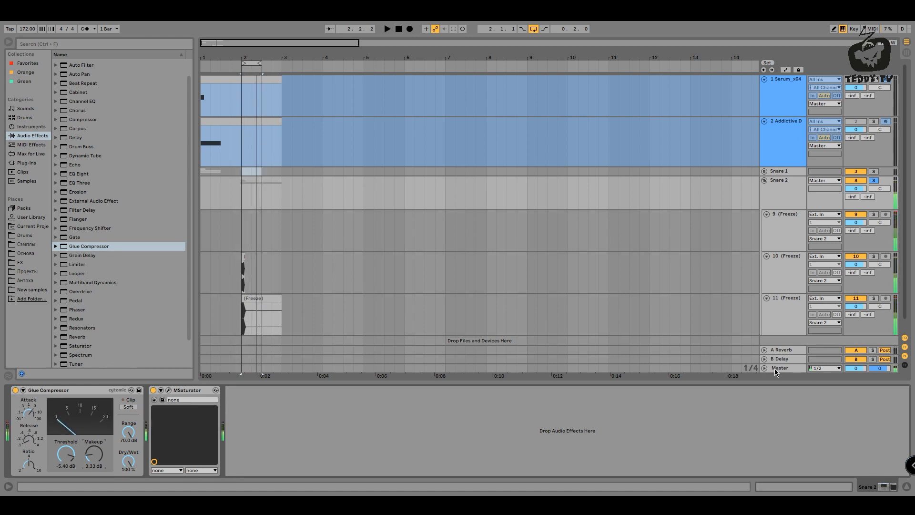
Step: Check the playing snare's waveform in s(M)exoscope on the Master, close it and audition the Snare 2 group again
left_click(774, 368)
key("space")
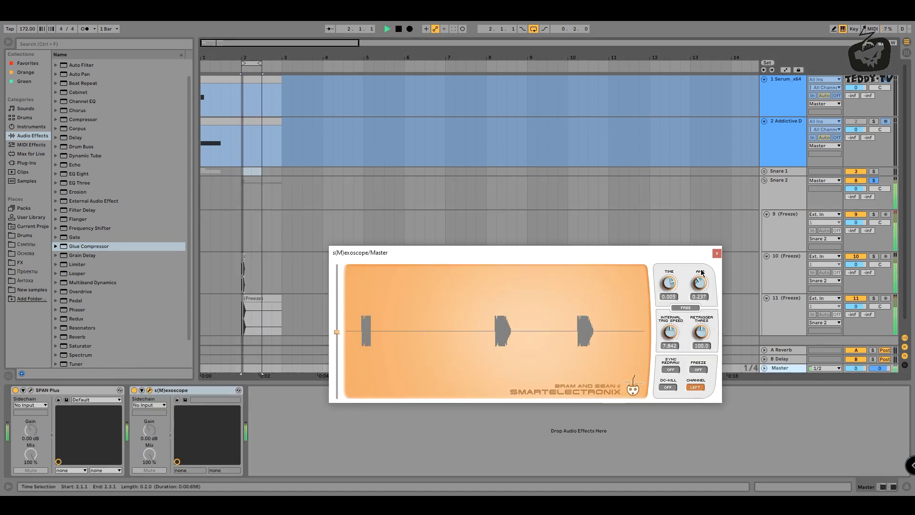
left_click(716, 253)
scroll(488, 211, "down", 1)
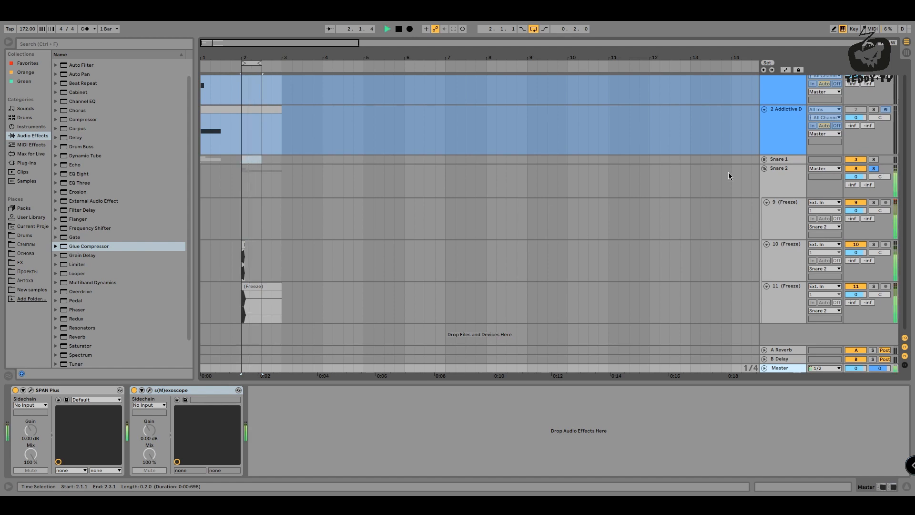
left_click(792, 182)
key("space")
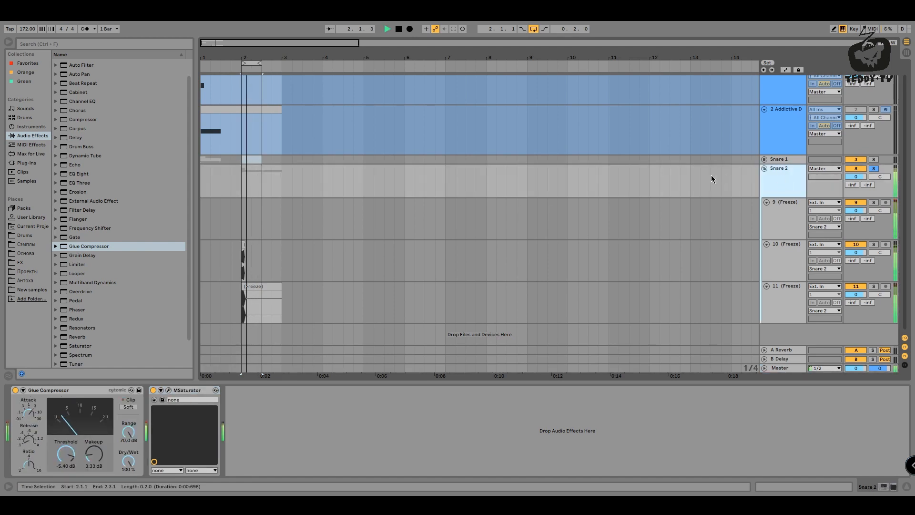
key("space")
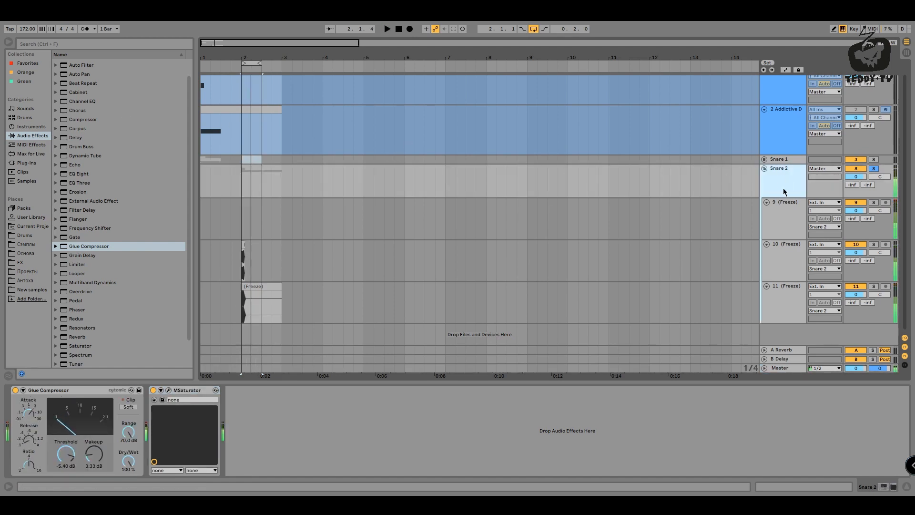
Step: Collapse the Snare 2 group and fold the Addictive Drums and Serum tracks
left_click(764, 170)
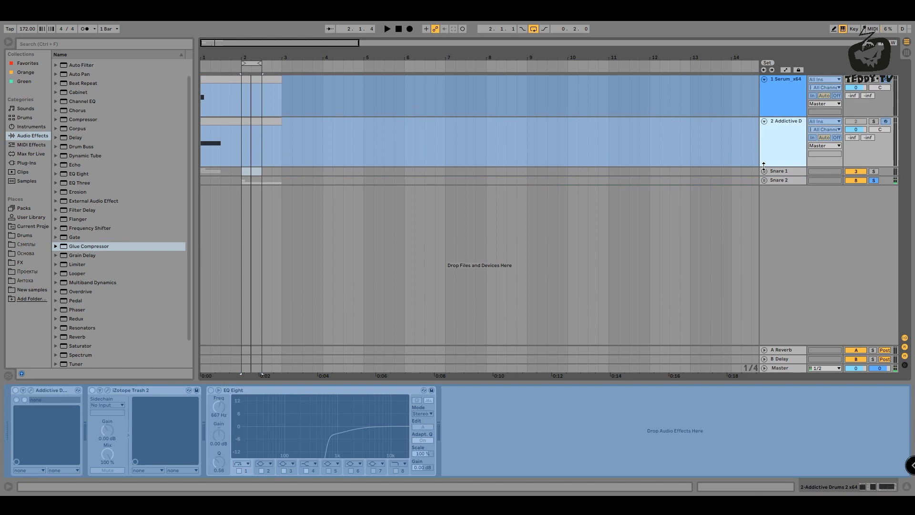
left_click(202, 169)
left_click(202, 171)
left_click(764, 121)
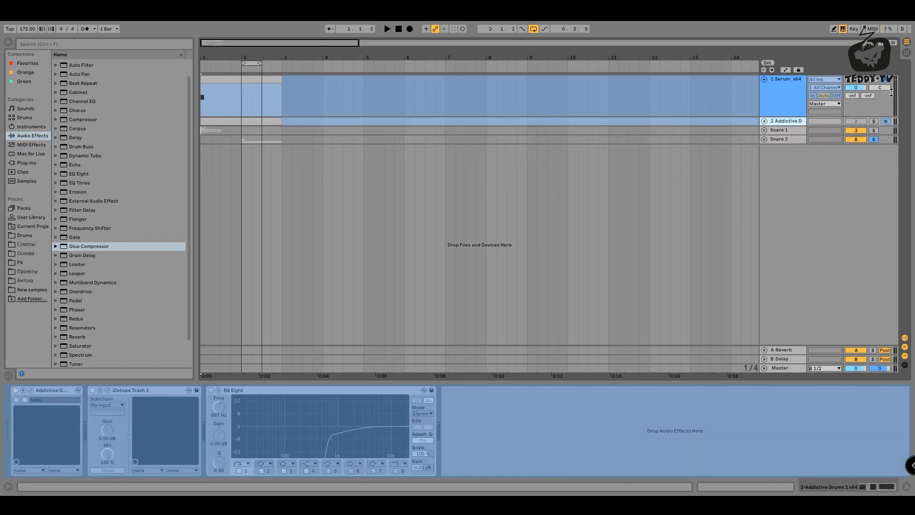
left_click(764, 79)
Step: Compare the two snares by soloing and playing Snare 1, then soloing Snare 2 and playing from 2.1.1
left_click(873, 98)
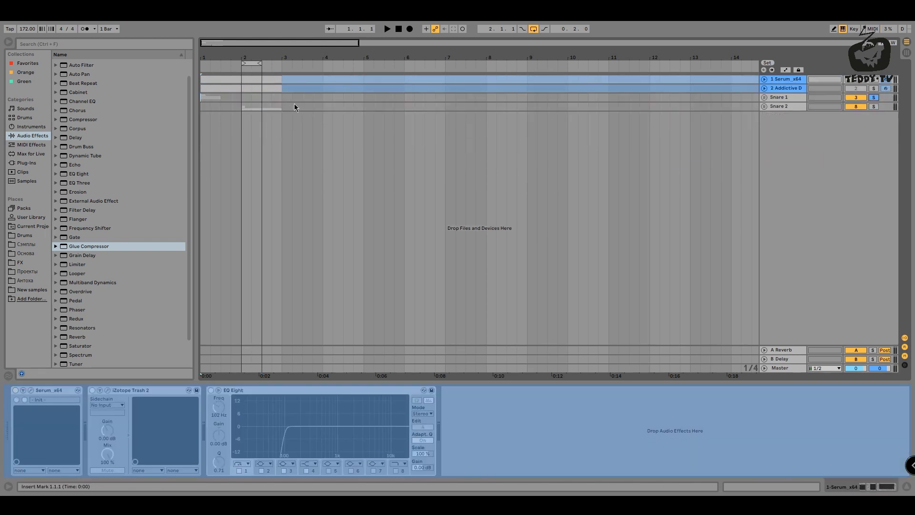
key("space")
left_click(874, 106)
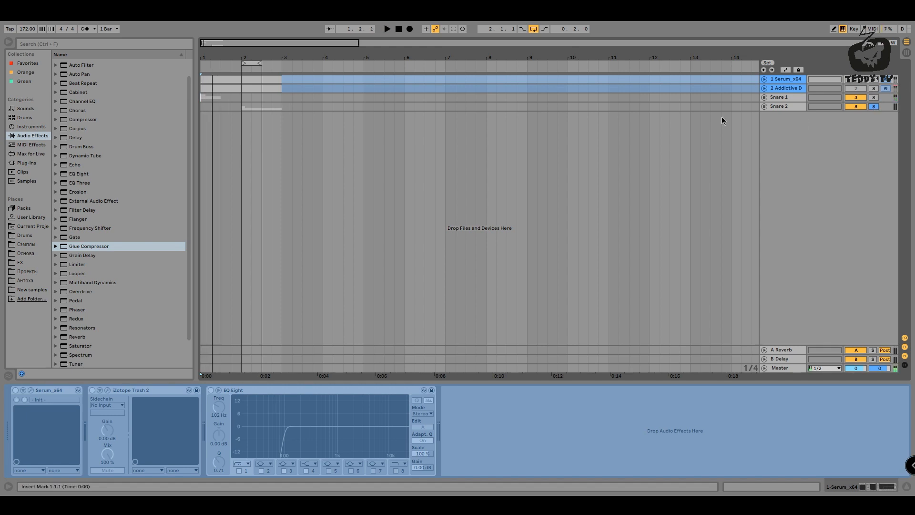
left_click(241, 106)
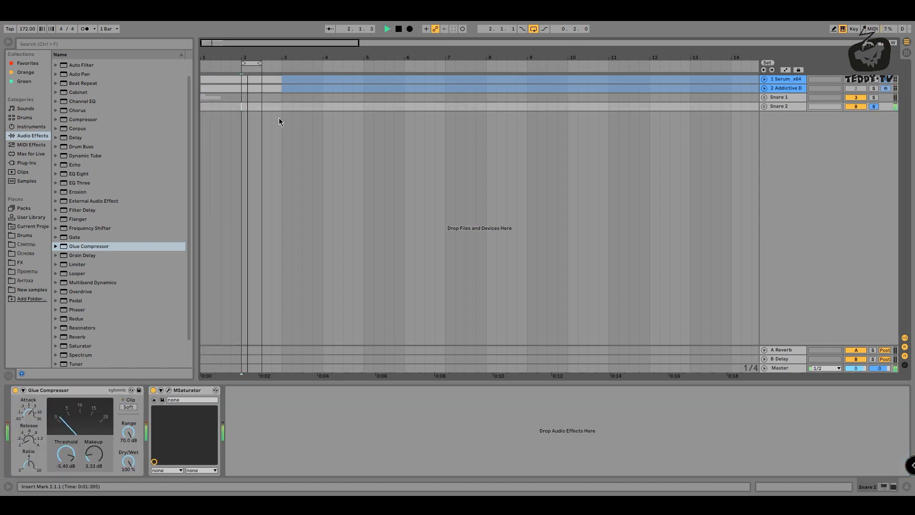